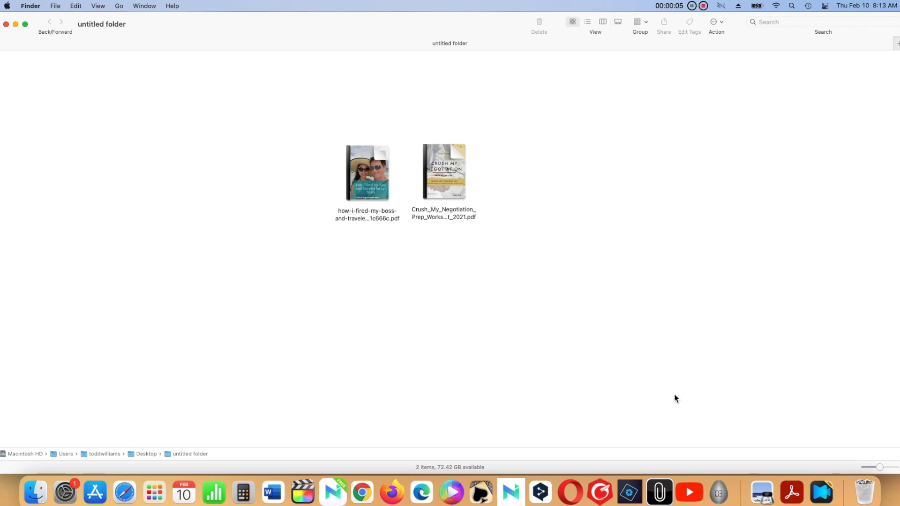
Duplicate both PDF files in the untitled folder.
left_click_drag(632, 272, 387, 190)
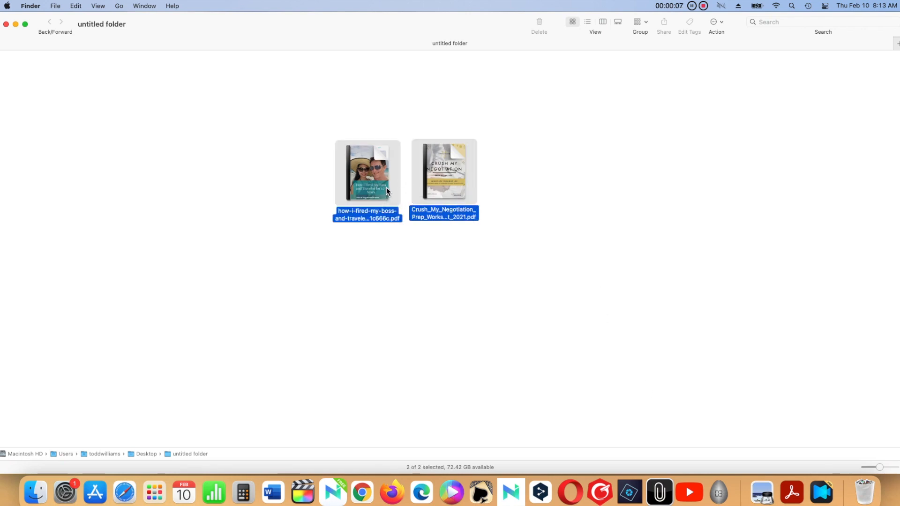
right_click(474, 185)
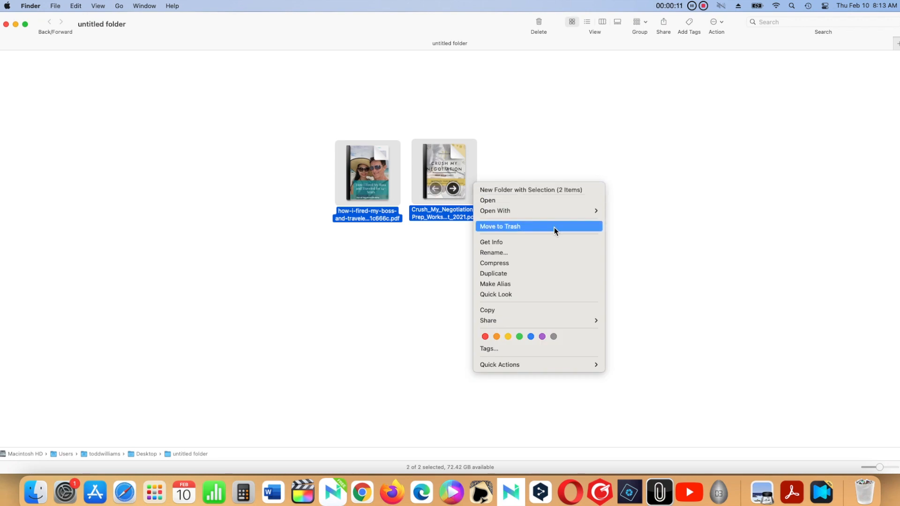
left_click(598, 276)
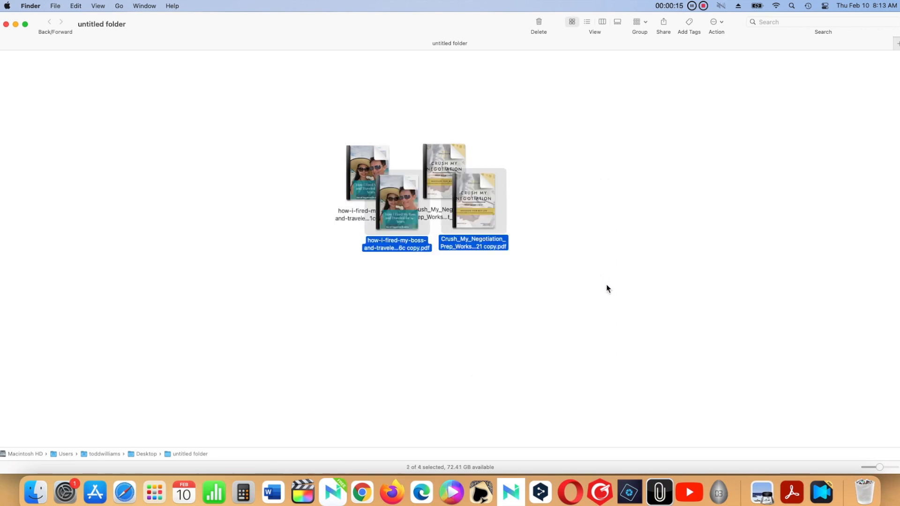
Place the two PDF copies apart from the originals and move the originals to the folder's upper corner.
left_click_drag(483, 206, 692, 155)
left_click_drag(486, 266, 45, 93)
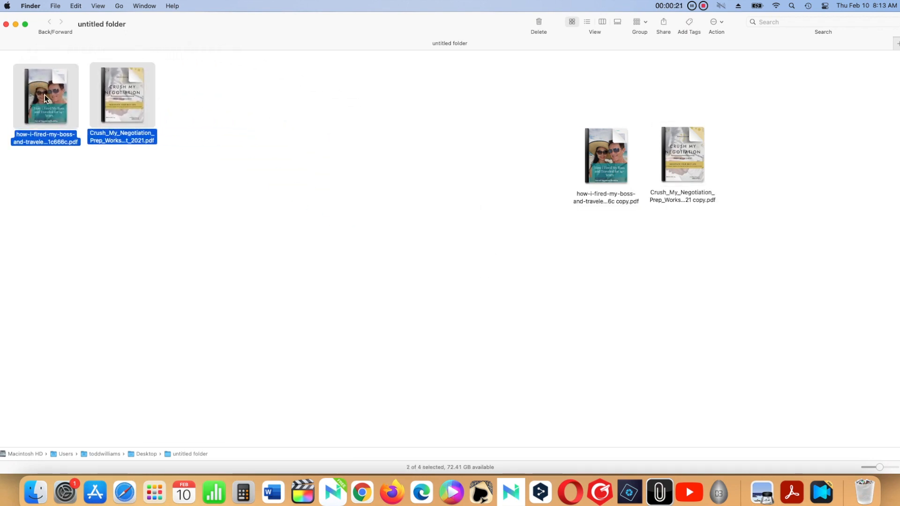
left_click(475, 275)
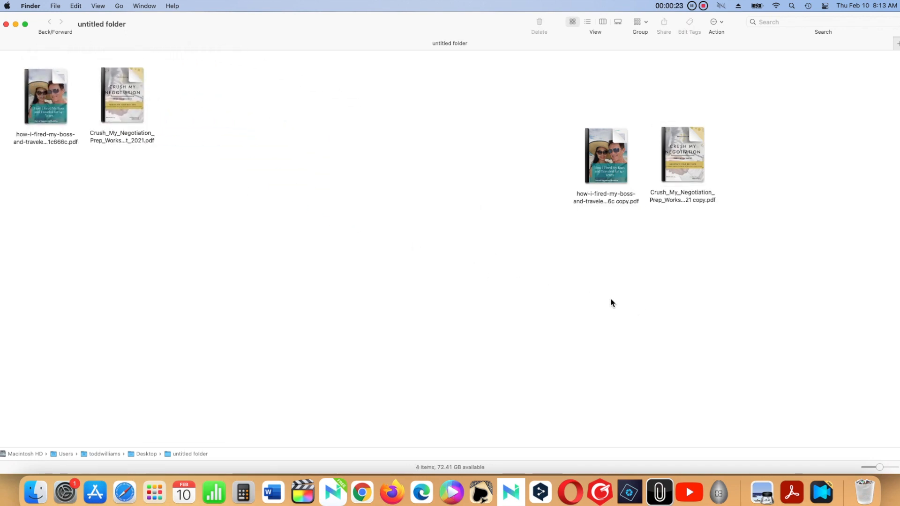
Open the copy of the Crush_My_Negotiation worksheet PDF with Preview.
right_click(689, 175)
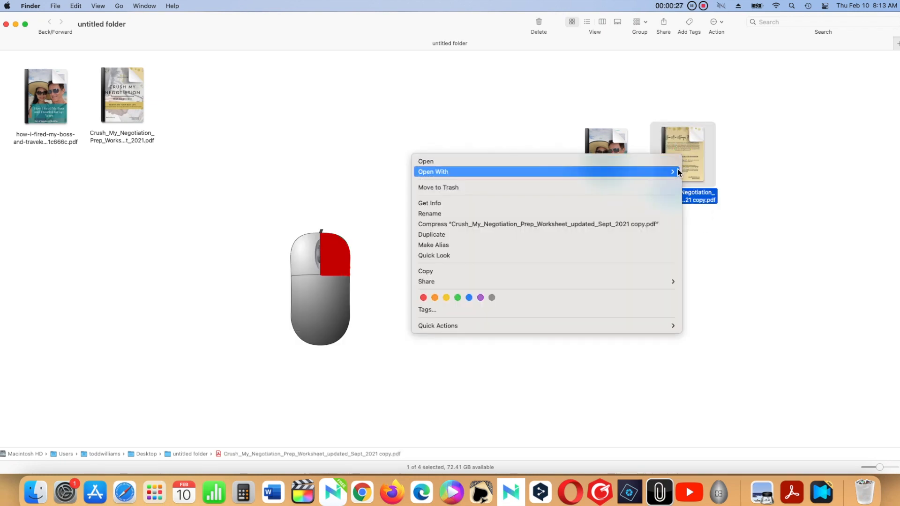
mouse_move(673, 172)
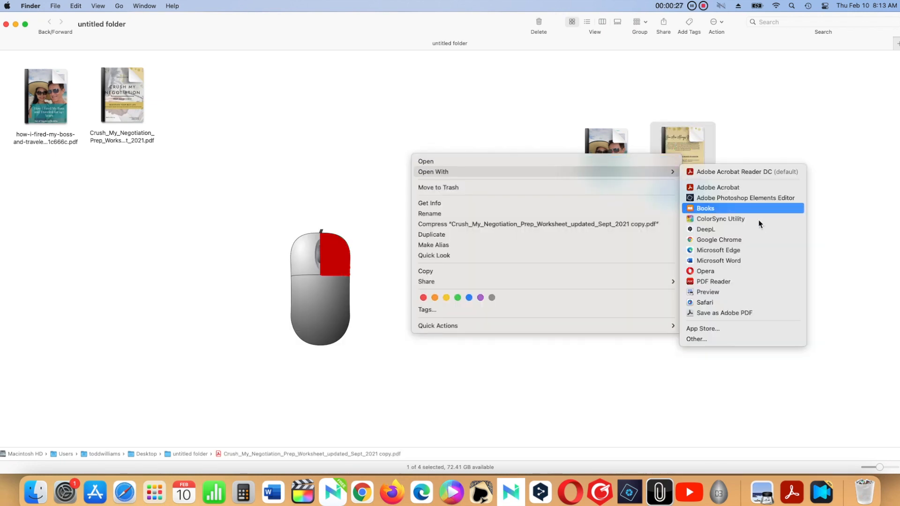
left_click(804, 297)
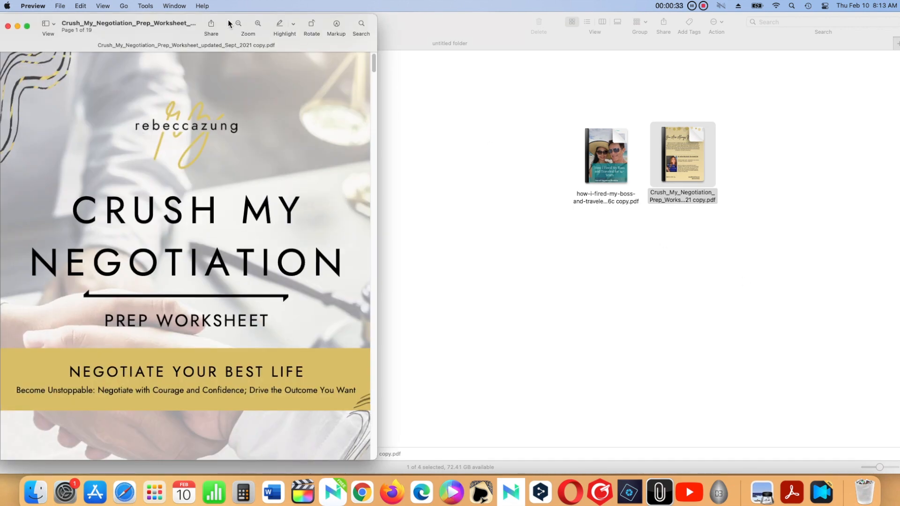
Enlarge the worksheet's window and zoom out until the whole first page fits.
left_click_drag(229, 23, 266, 21)
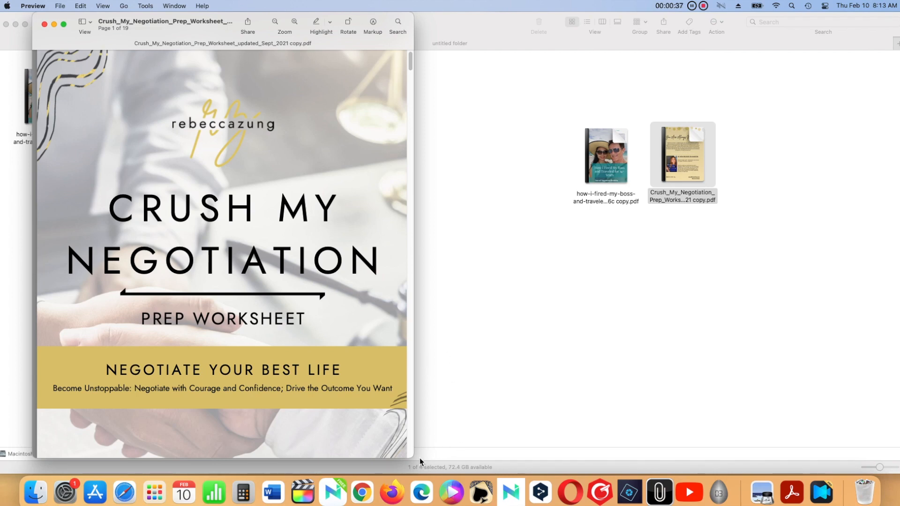
left_click_drag(412, 452, 604, 492)
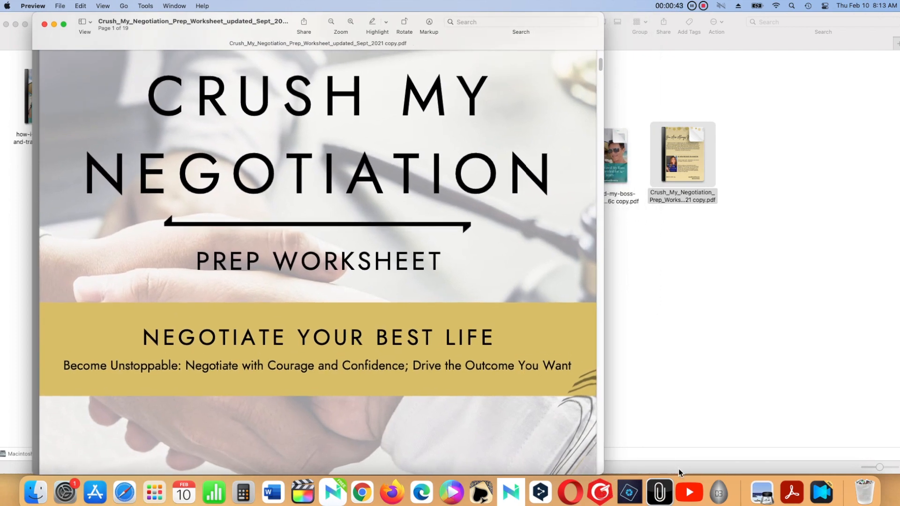
left_click(332, 23)
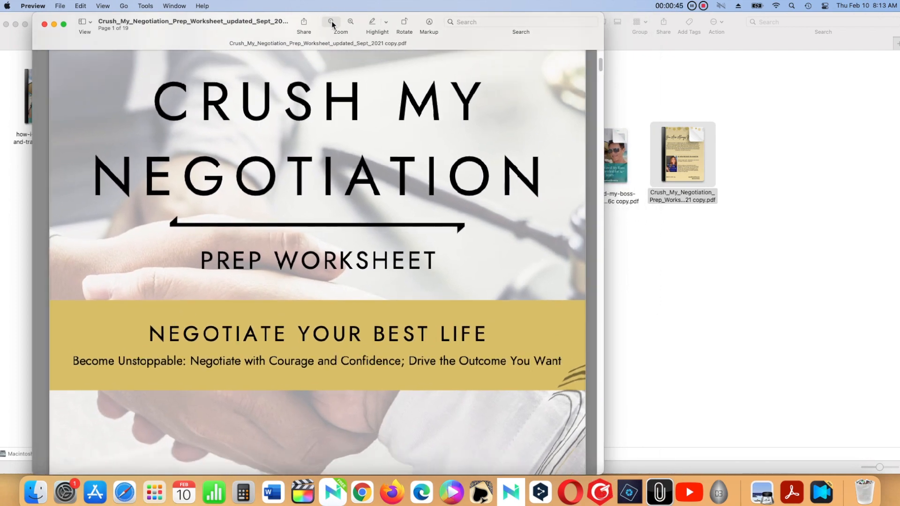
left_click(332, 24)
left_click(350, 22)
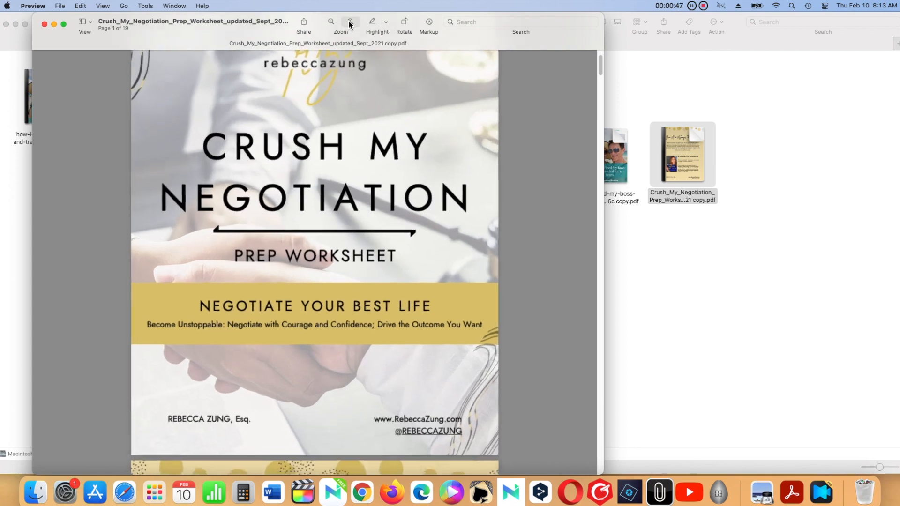
left_click(350, 23)
left_click(331, 22)
left_click(330, 22)
left_click(331, 22)
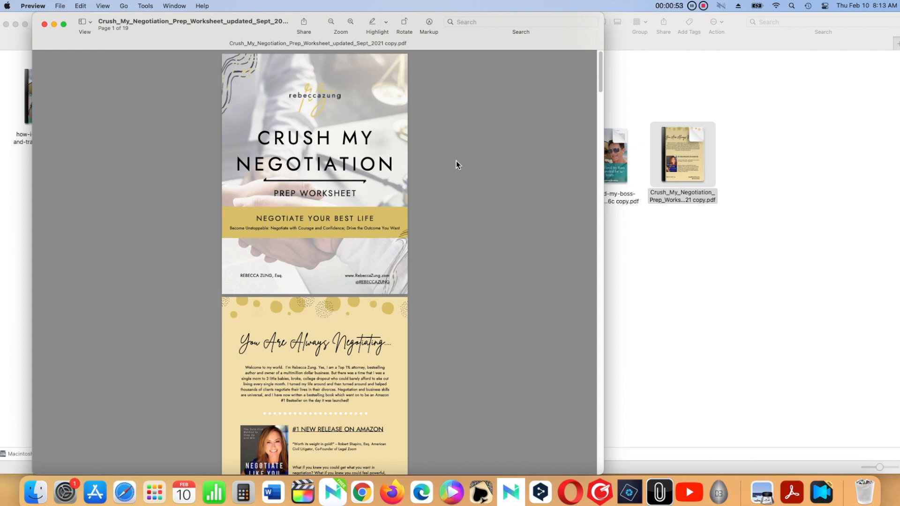
Show the worksheet's page thumbnails in the sidebar.
left_click(102, 6)
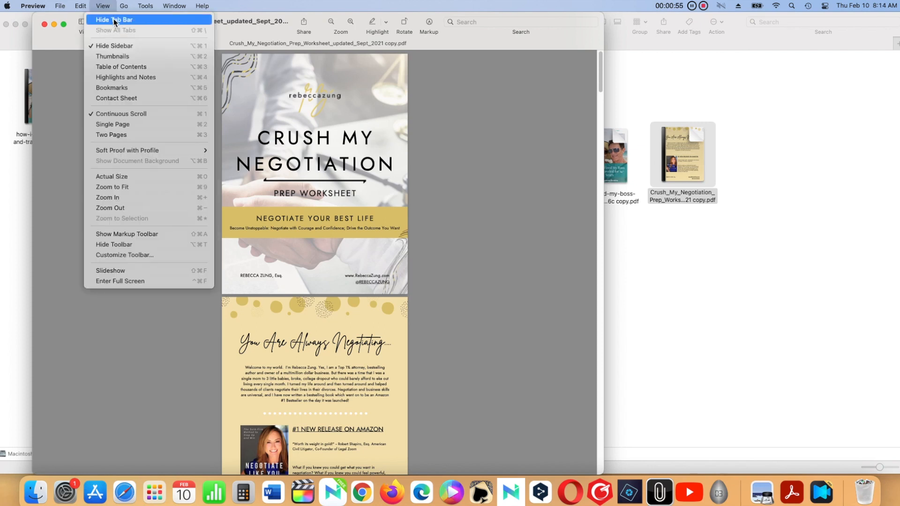
left_click(123, 58)
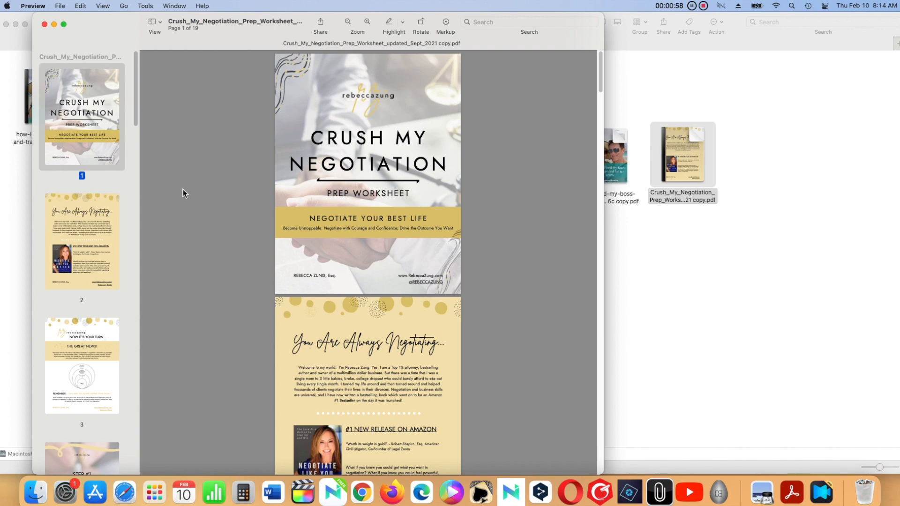
Append the how-i-fired-my-boss copy PDF after page 19, at the end of the worksheet.
left_click_drag(133, 106, 125, 460)
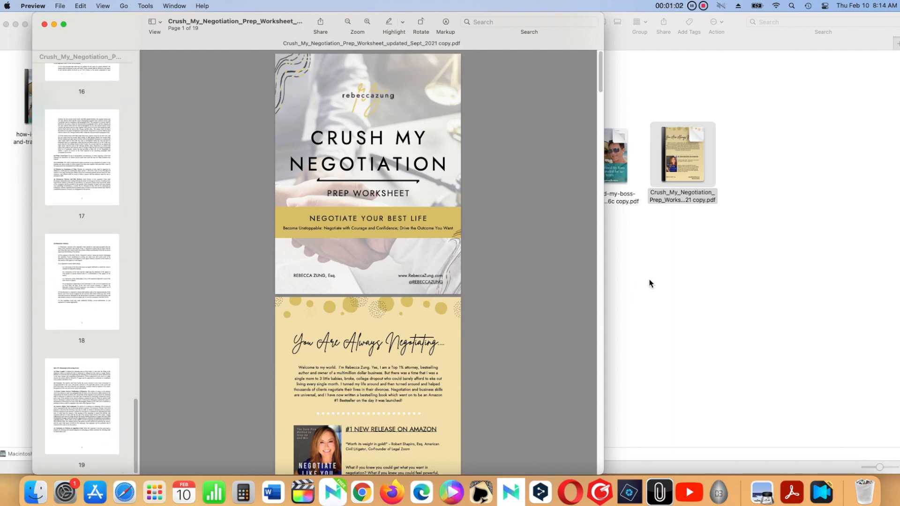
left_click_drag(568, 41, 555, 35)
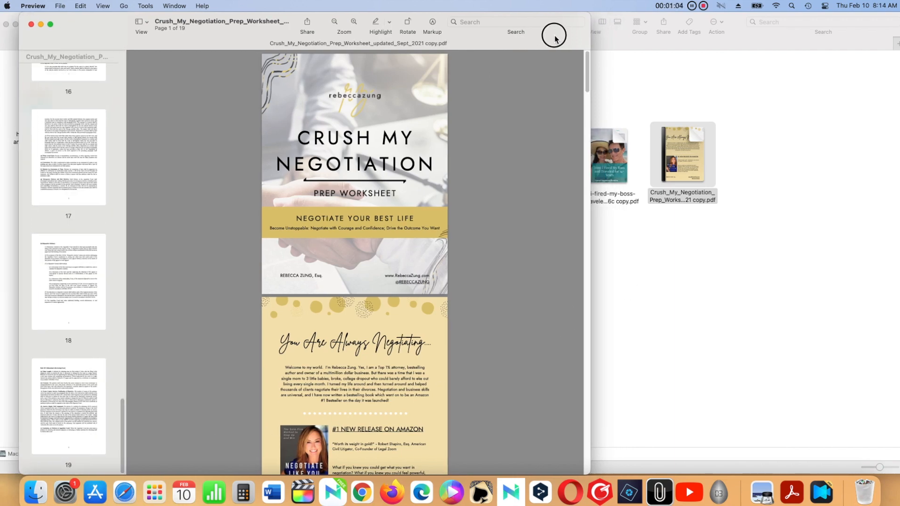
left_click(601, 148)
left_click_drag(601, 148, 70, 463)
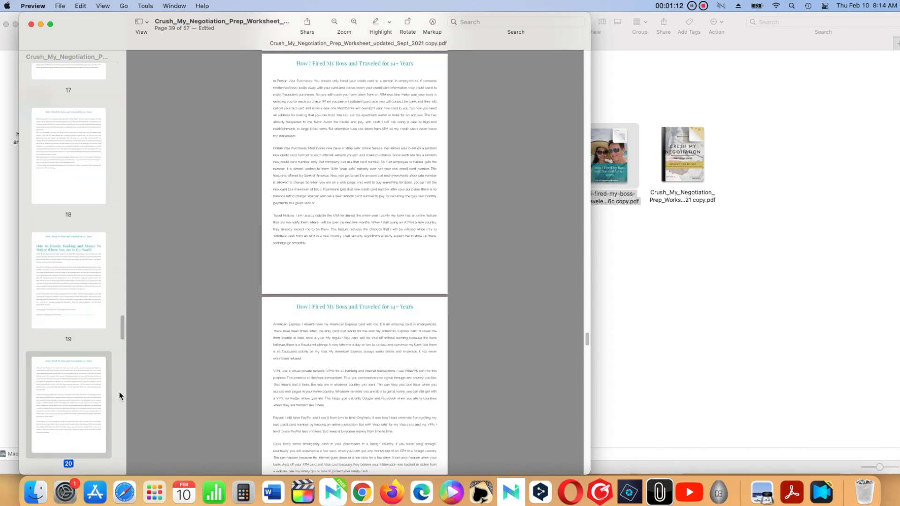
Check where the appended PDF starts after page 19 and undo its insertion.
left_click(123, 332)
left_click_drag(123, 332, 126, 202)
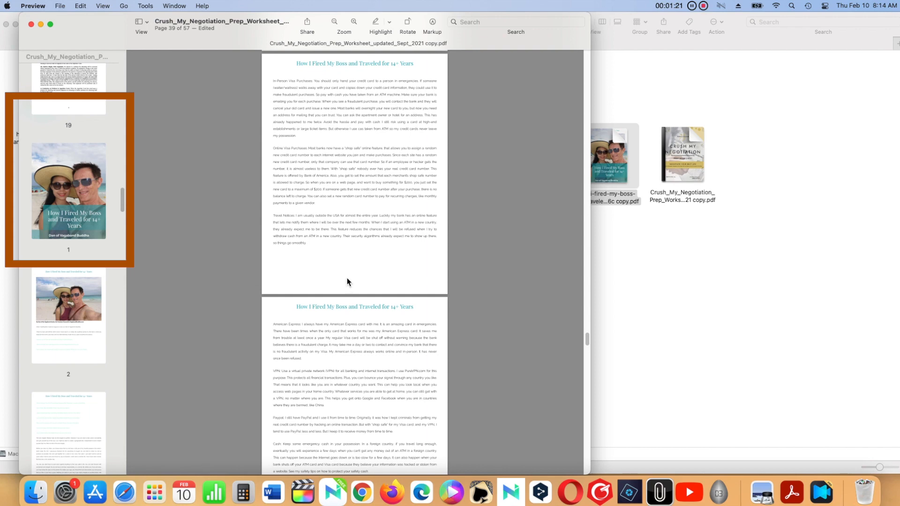
left_click(85, 9)
left_click(81, 21)
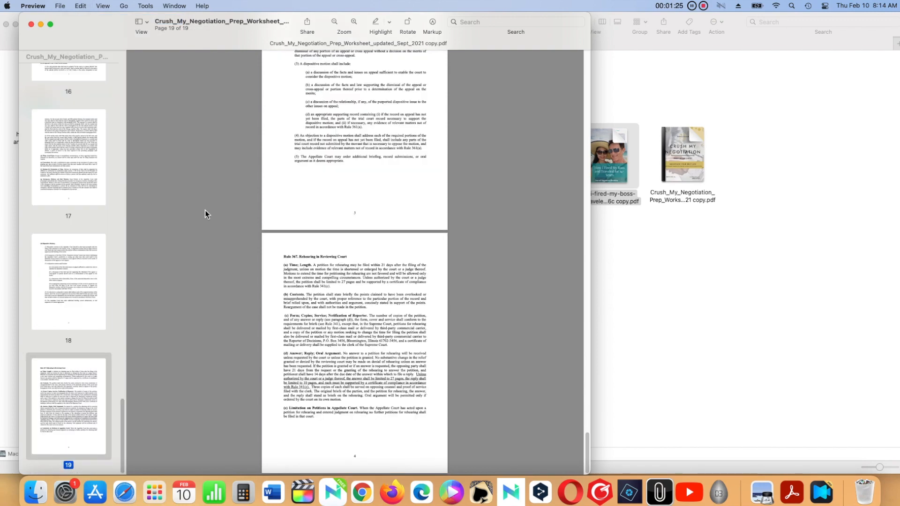
Insert the how-i-fired-my-boss copy PDF between pages 1 and 2 of the worksheet.
left_click_drag(121, 403, 171, 27)
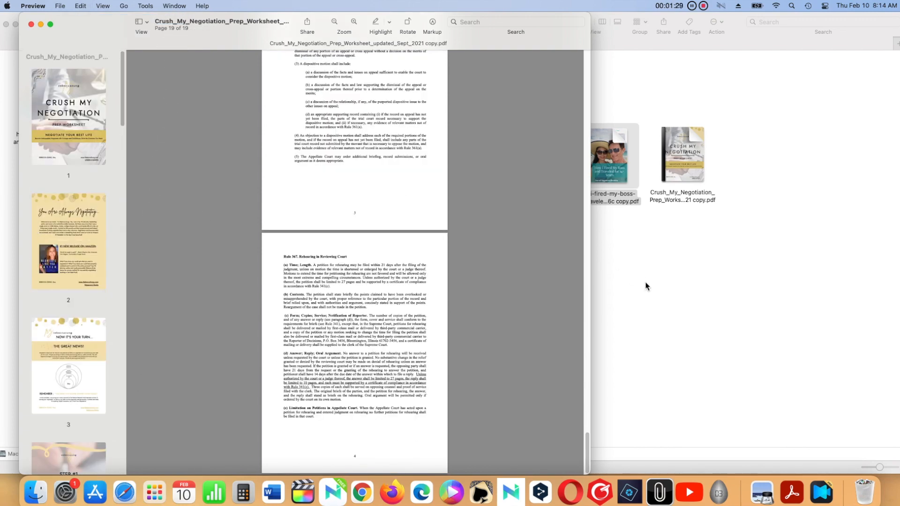
left_click_drag(611, 162, 85, 177)
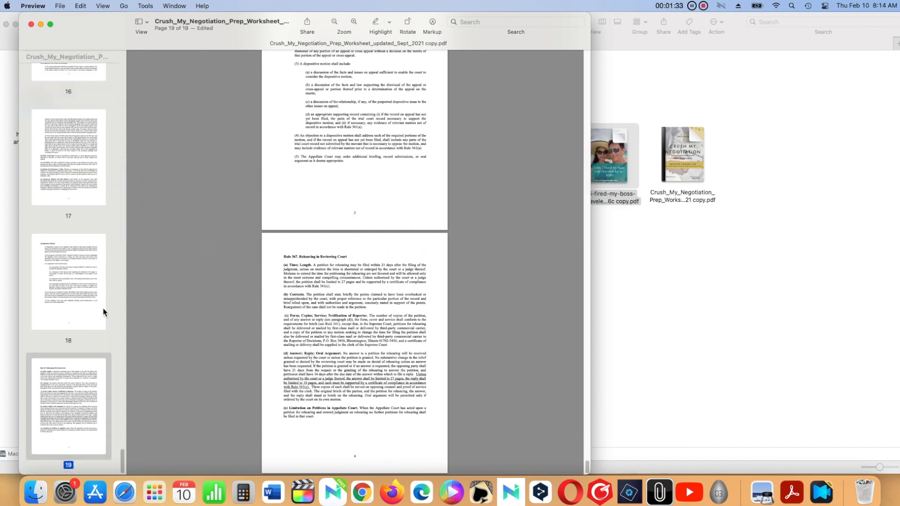
left_click_drag(121, 457, 147, 58)
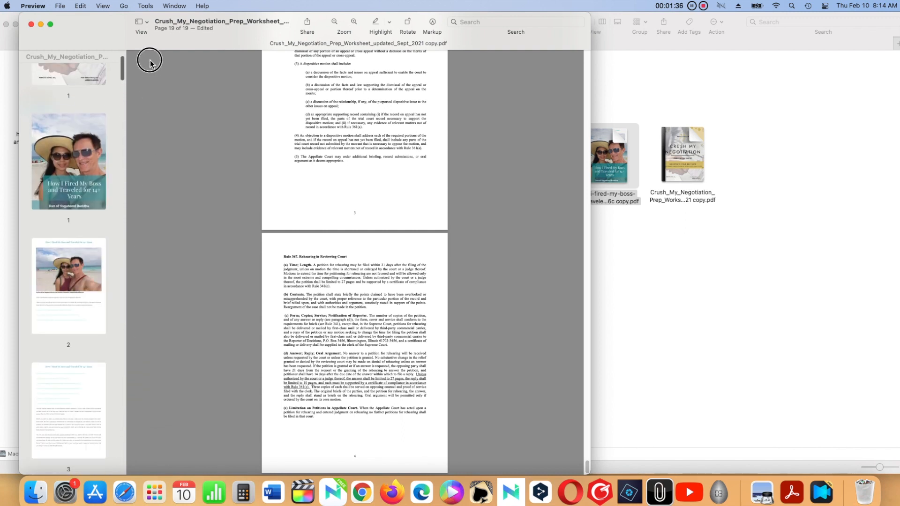
left_click(122, 55)
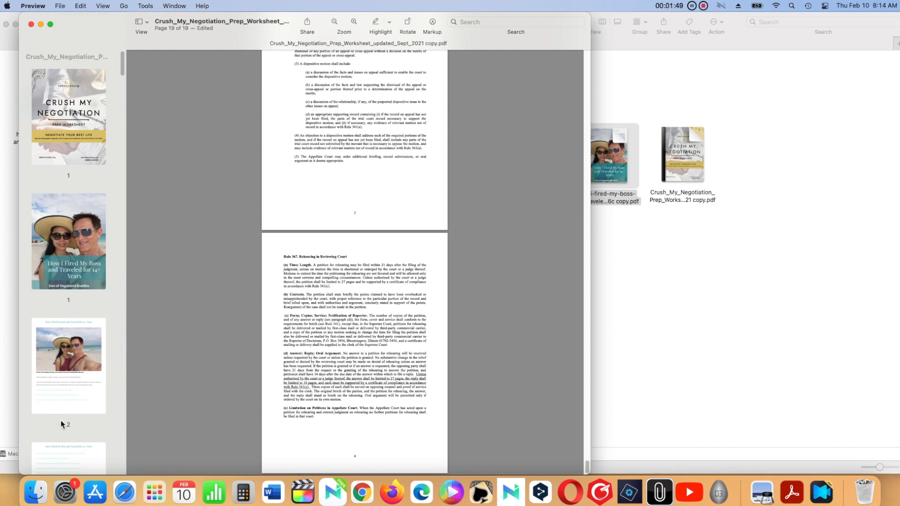
Move the travel guide's page 2 ahead of its cover and the worksheet cover directly behind that page.
left_click_drag(60, 394, 77, 202)
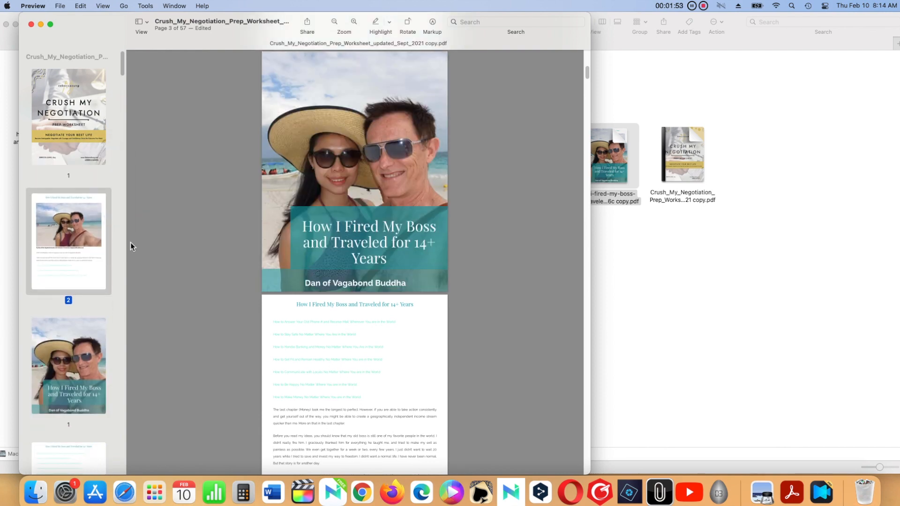
mouse_move(60, 134)
left_mouse_down()
mouse_move(59, 123)
mouse_move(68, 283)
mouse_move(73, 130)
mouse_move(92, 337)
mouse_move(77, 323)
left_mouse_up()
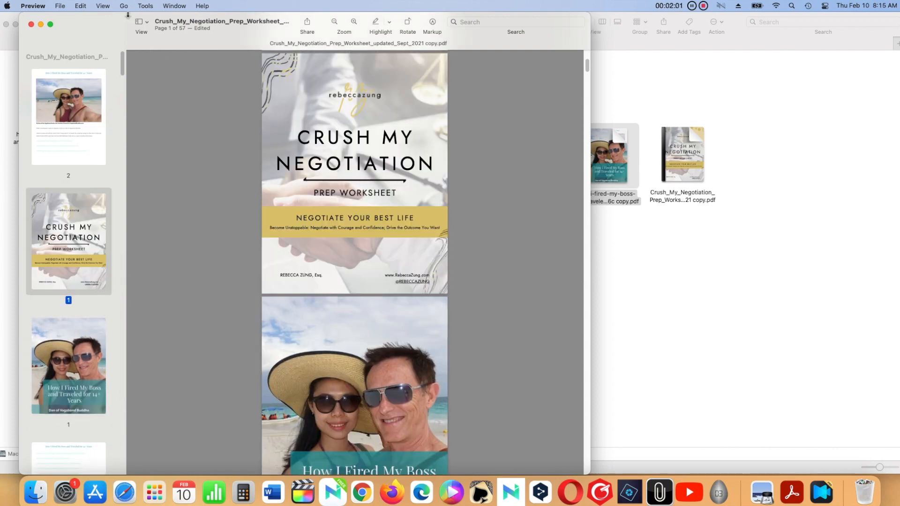
Show all pages as a contact sheet and move the yellow "You Are Always Negotiating" page directly after the travel guide cover.
left_click(102, 6)
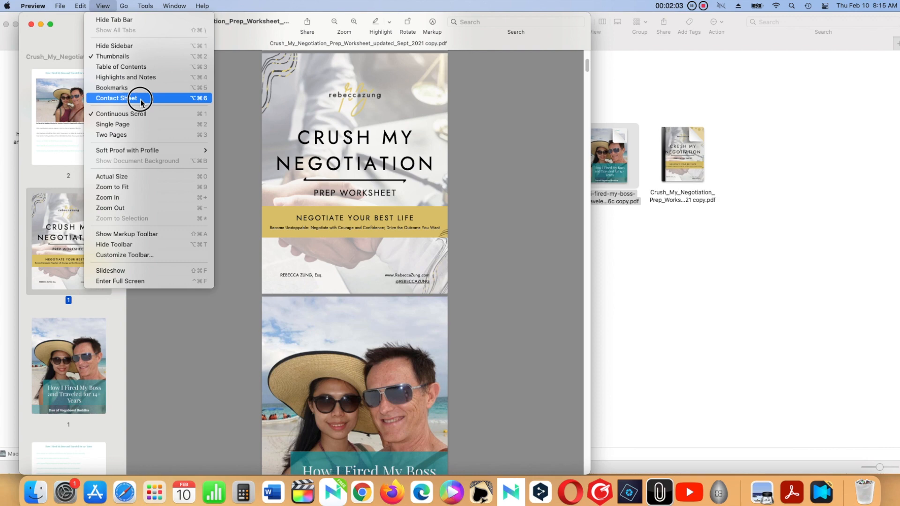
left_click(140, 99)
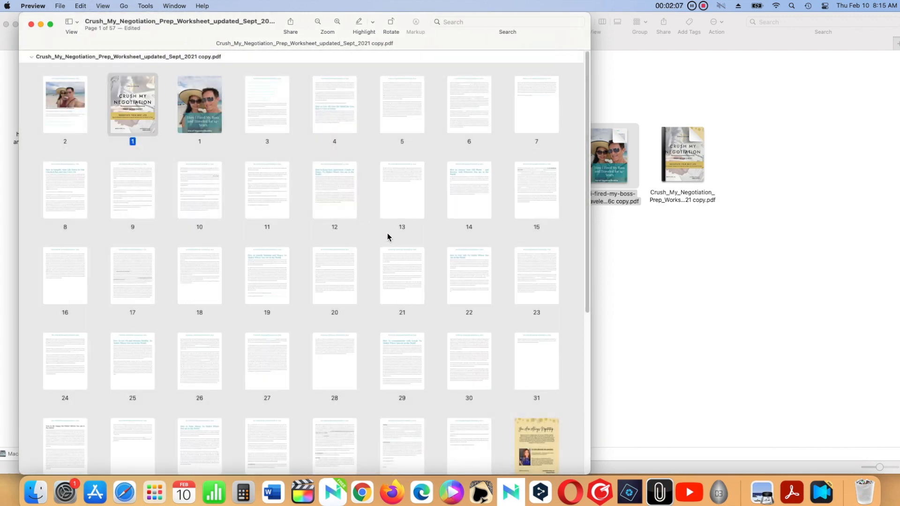
left_click_drag(532, 438, 234, 111)
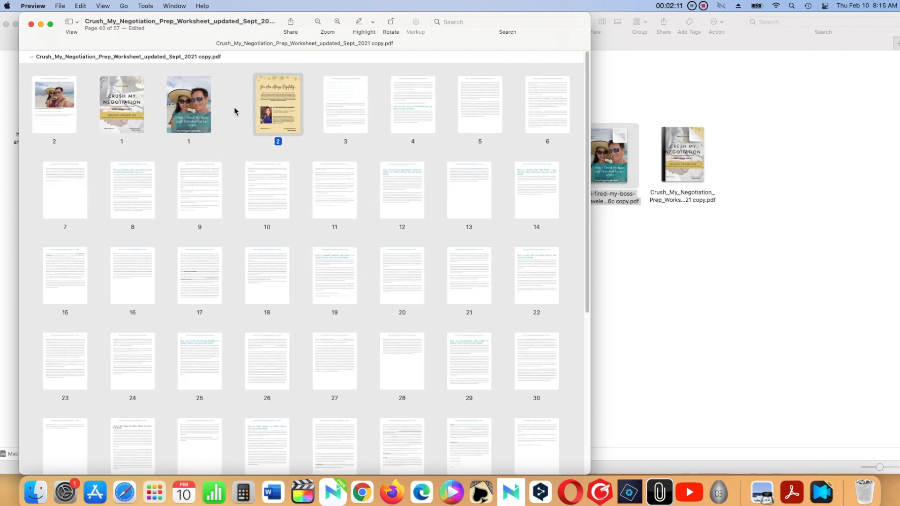
Move travel guide page 5 directly after the worksheet cover, and the travel guide cover between pages 9 and 10.
left_click(468, 127)
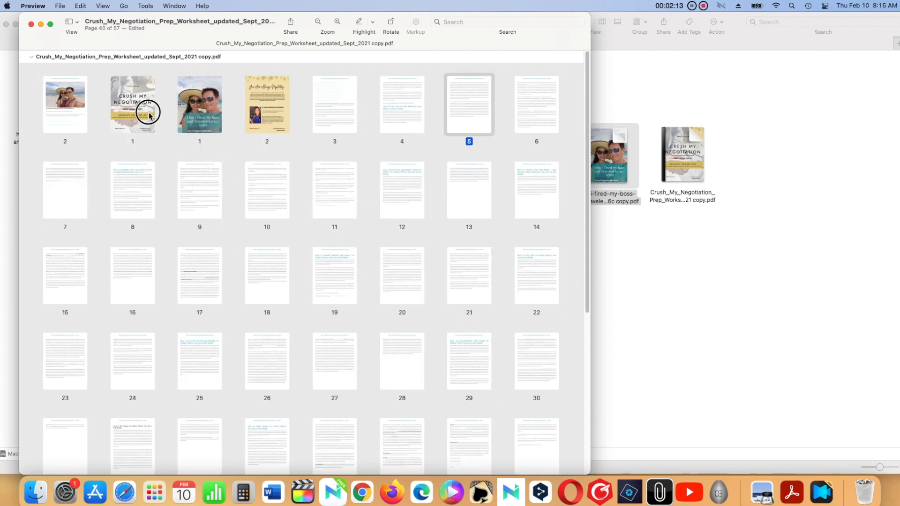
left_click_drag(149, 115, 144, 111)
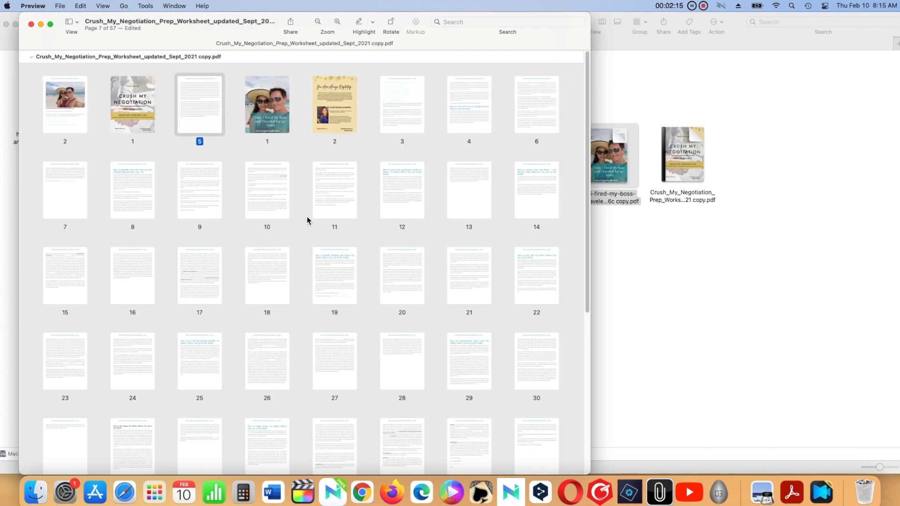
left_click_drag(277, 129, 232, 234)
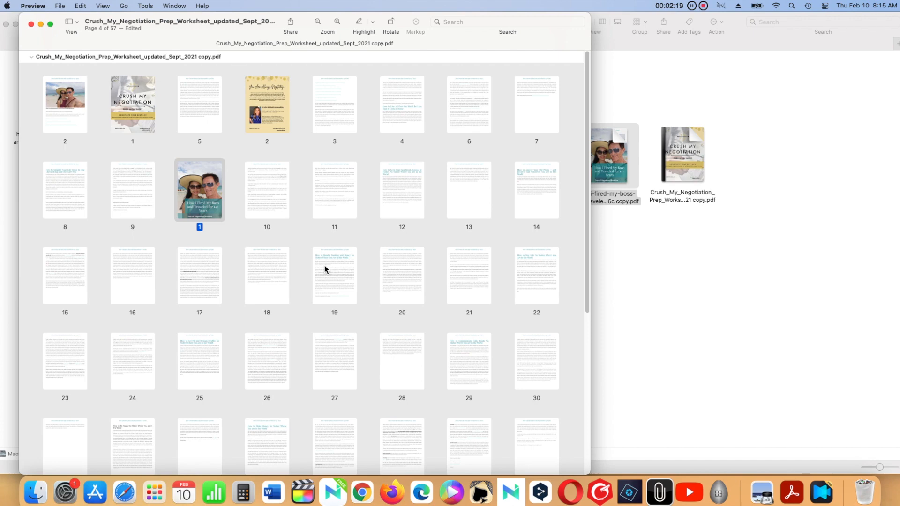
Delete travel guide page 5 from the combined document.
left_click(200, 125)
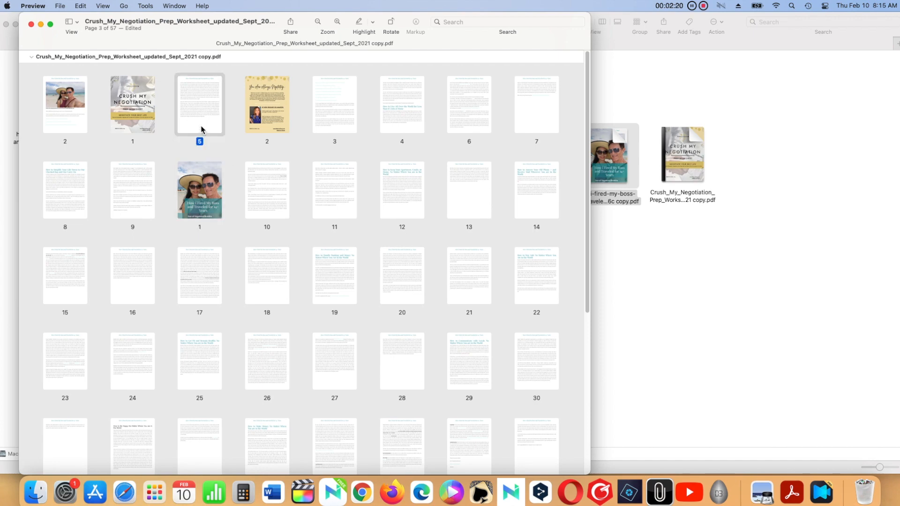
left_click(86, 7)
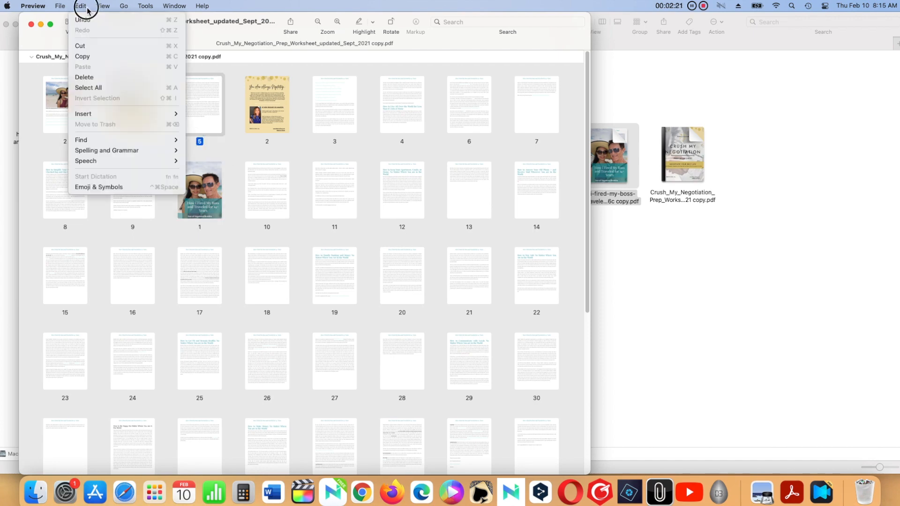
left_click(103, 82)
Delete travel guide pages 10 through 14 from the combined document.
left_click(267, 195)
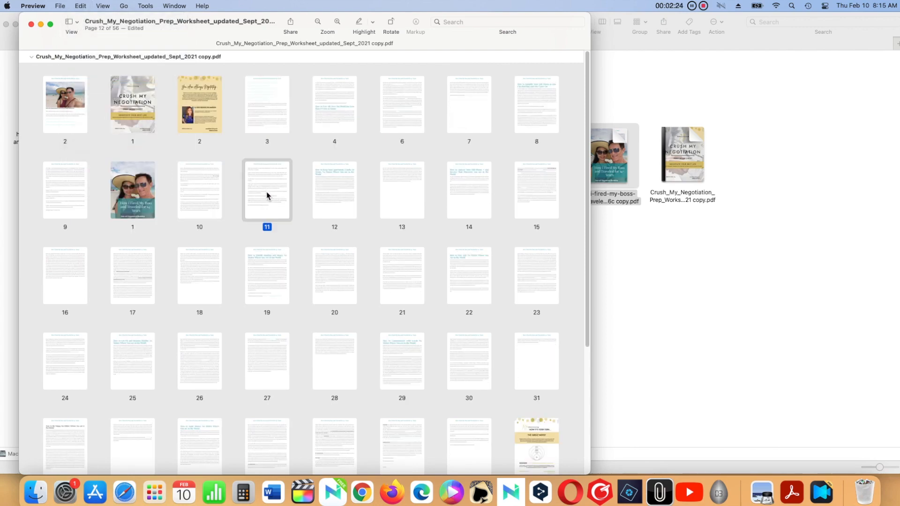
left_click(73, 5)
left_click(128, 76)
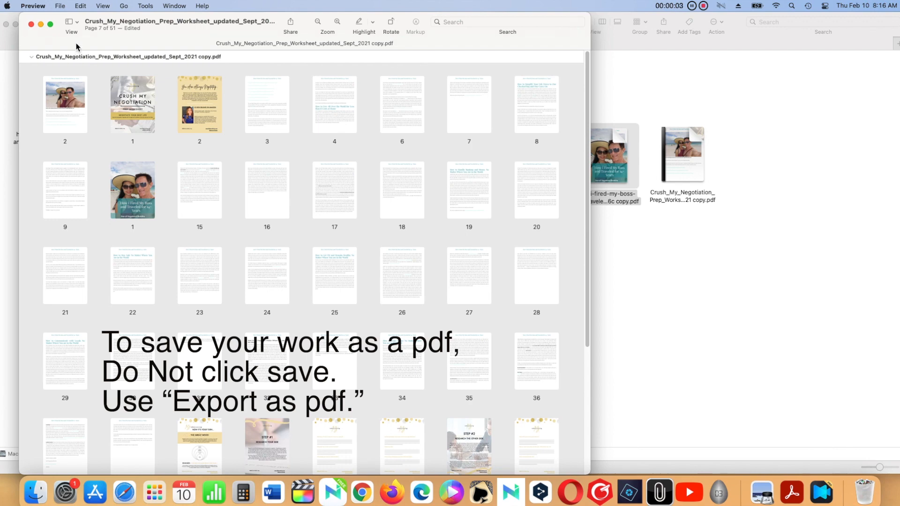
Export the combined document as a PDF named "Test=2" in the Downloads folder.
left_click(61, 7)
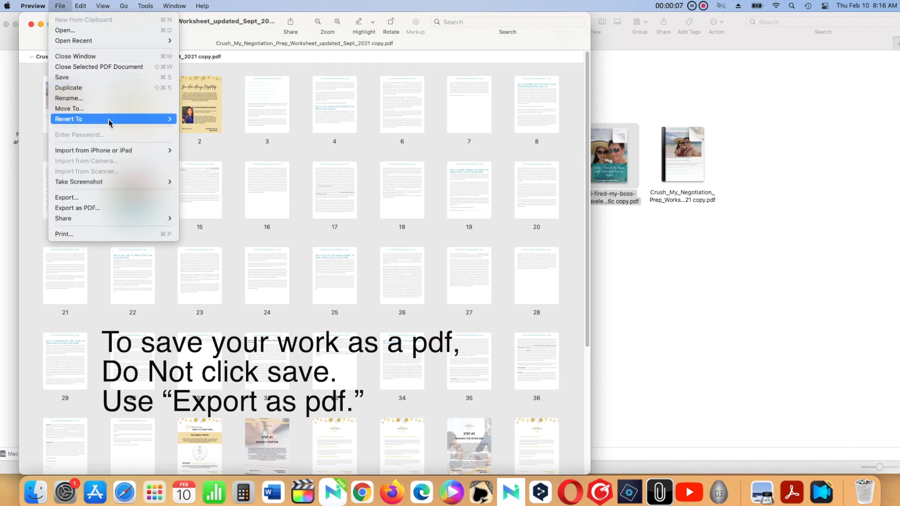
left_click(139, 209)
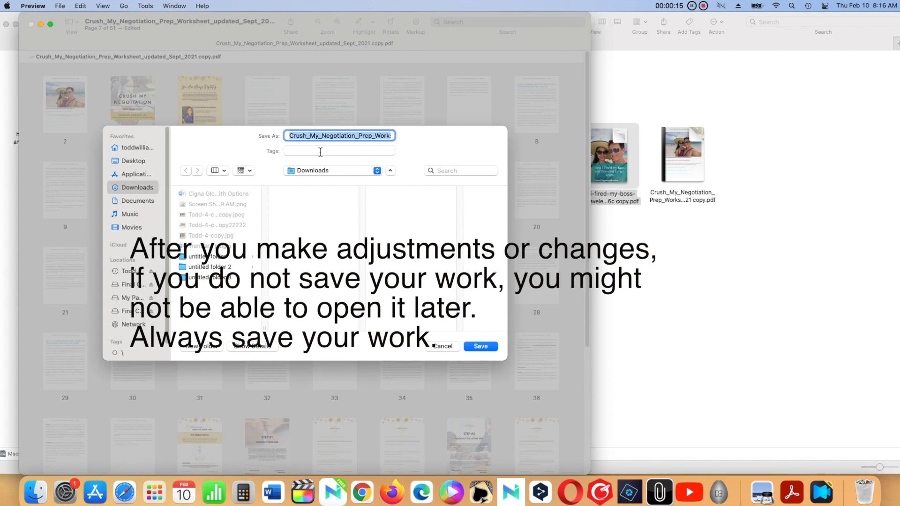
type("Test")
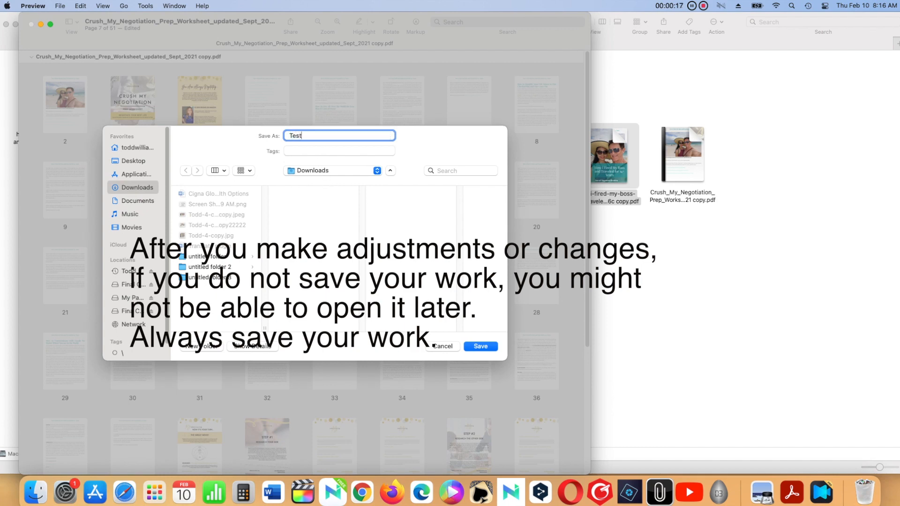
type("=2")
left_click(480, 346)
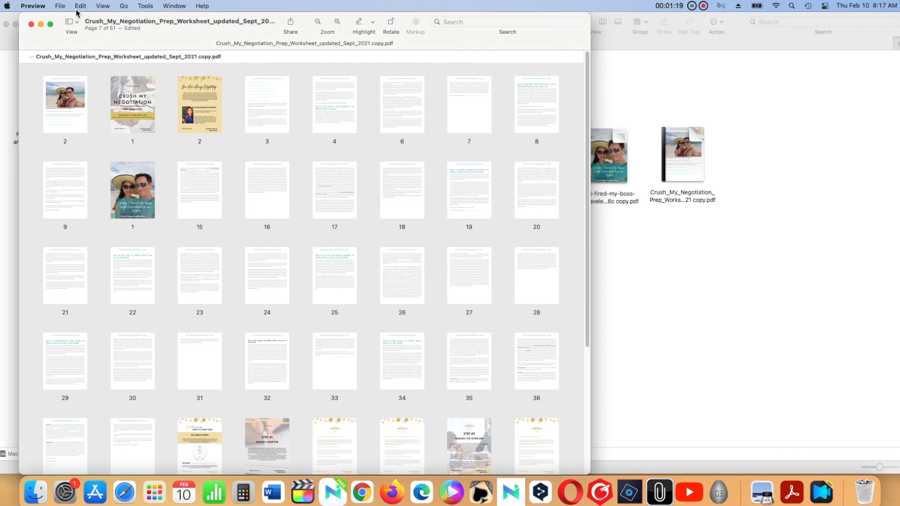
Examine the file formats offered for exporting the combined document.
left_click(61, 6)
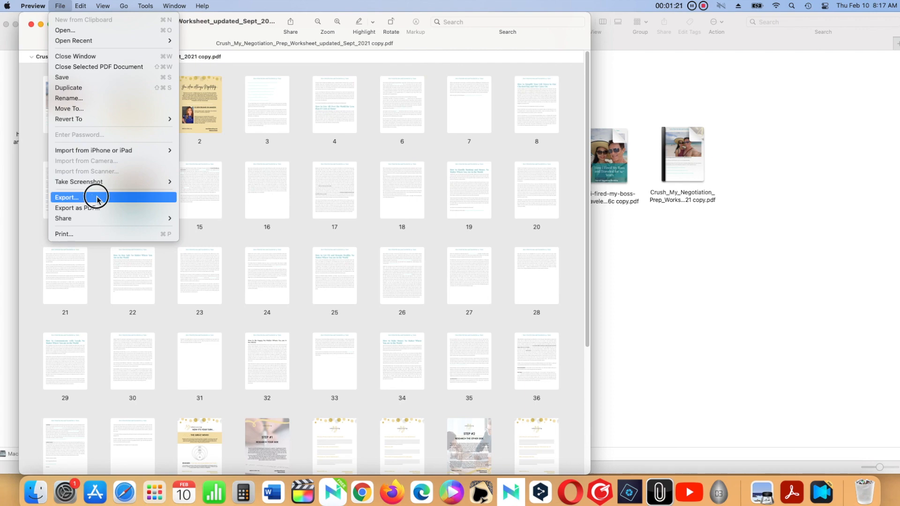
left_click(428, 294)
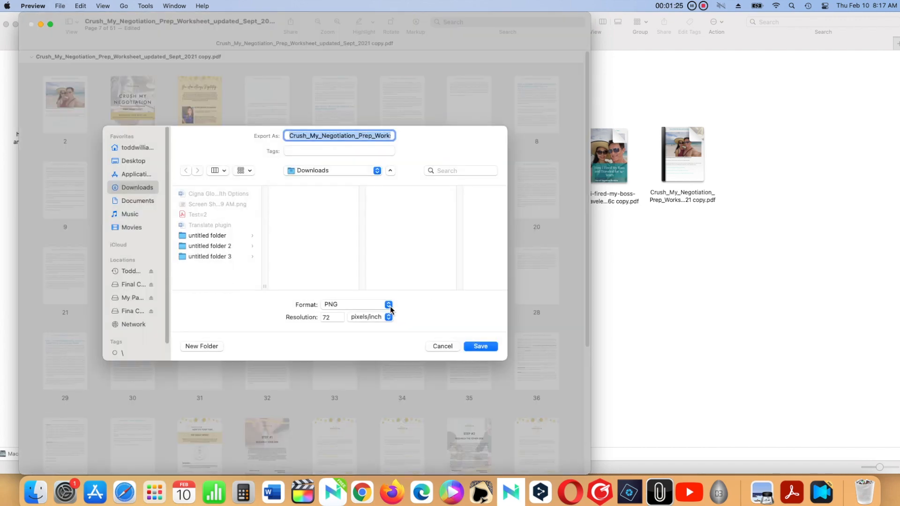
left_click(389, 305)
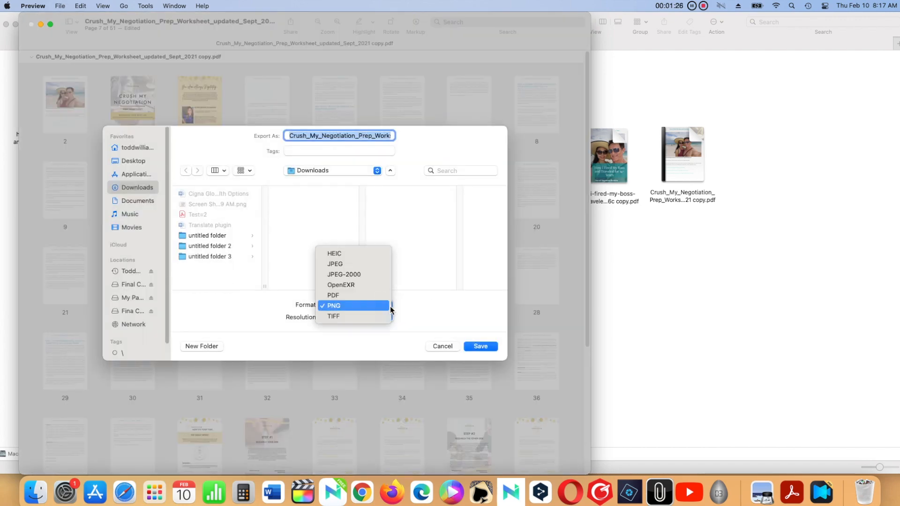
left_click(387, 267)
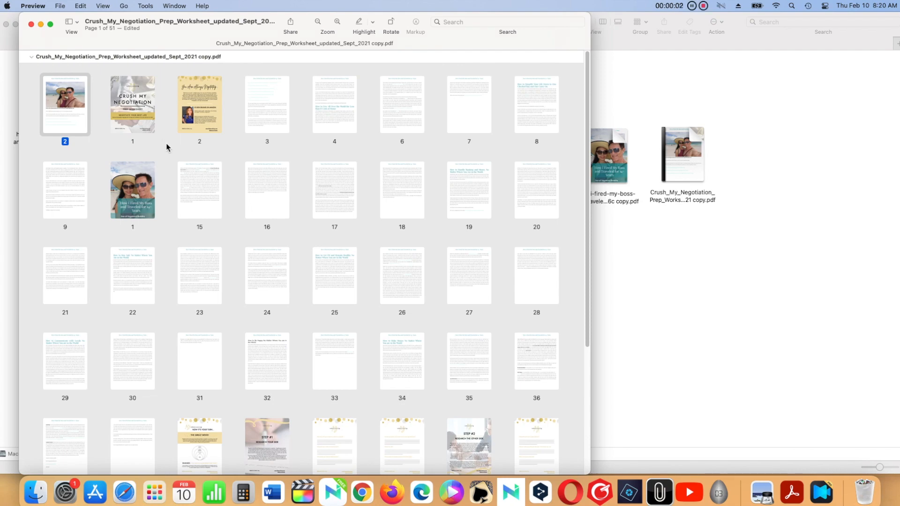
Switch from the contact sheet to page thumbnails and copy the first three pages of the document.
left_click(99, 6)
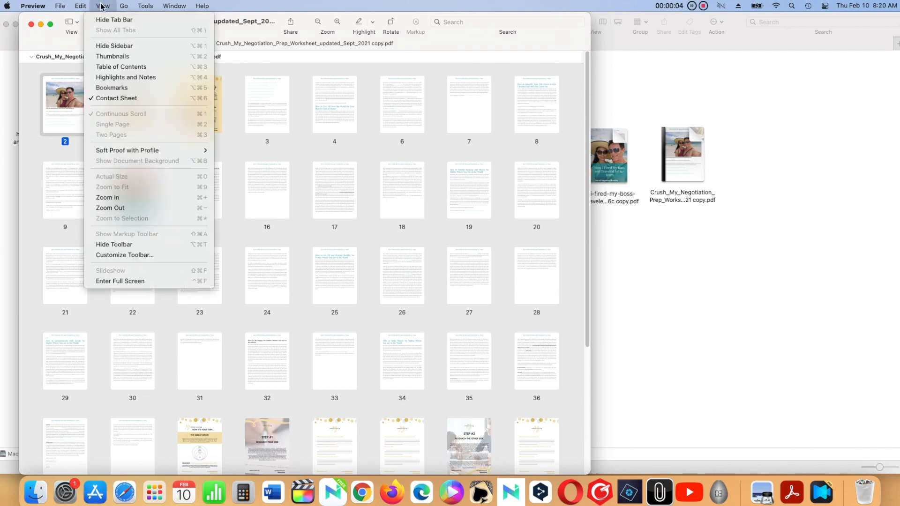
left_click(174, 55)
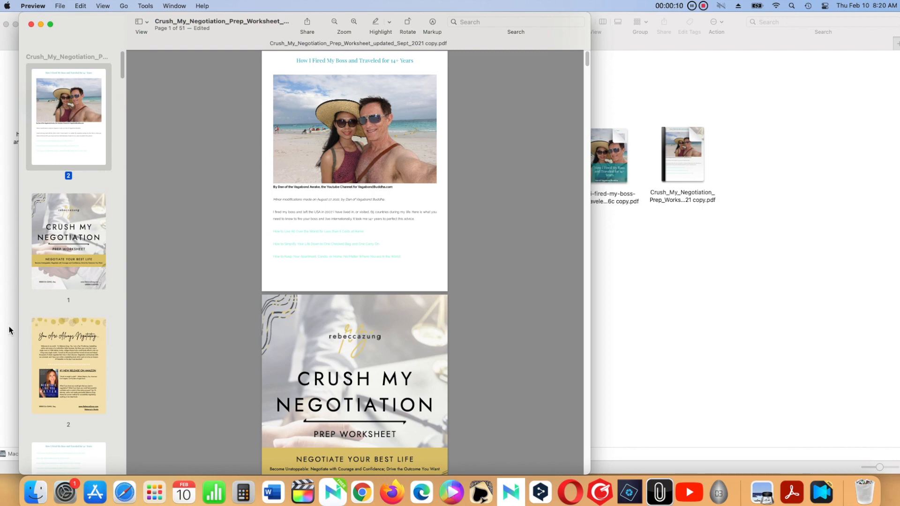
left_click(50, 366, "super")
left_click(105, 190, "super")
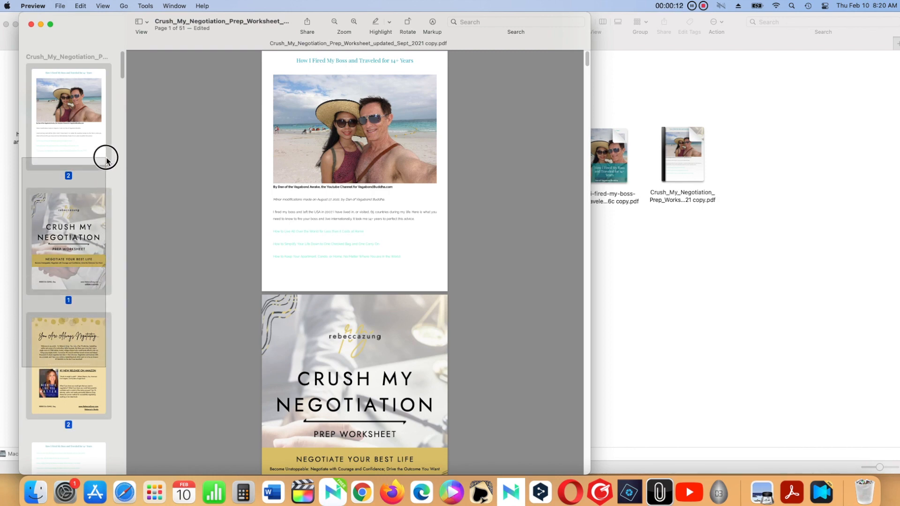
left_click(82, 6)
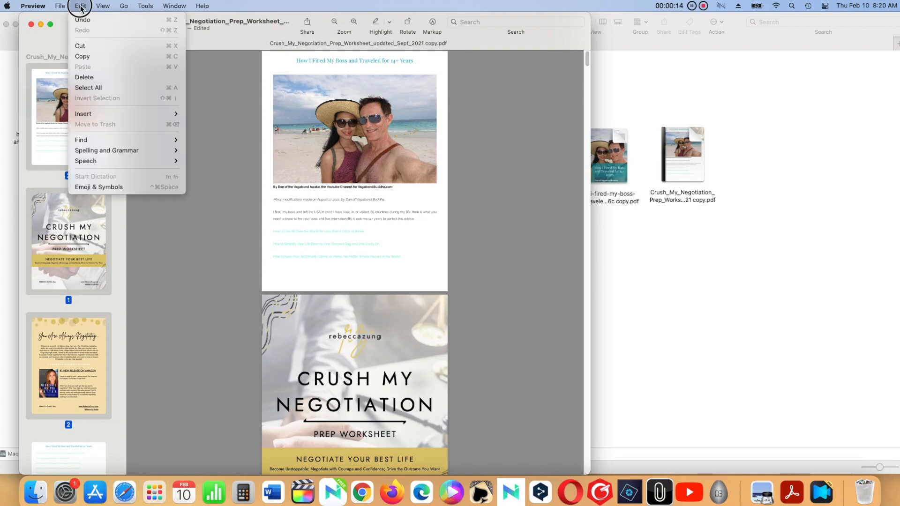
left_click(143, 58)
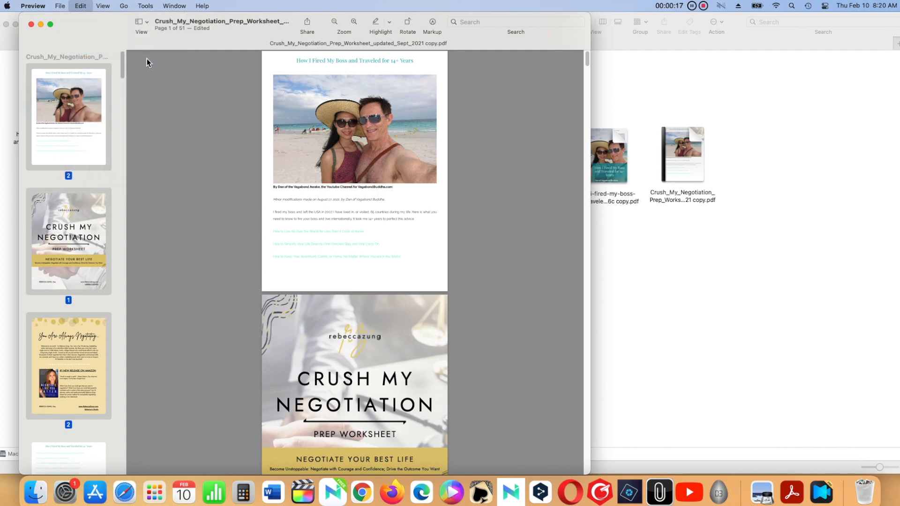
Create a new document from the copied pages and move its window beside the original's thumbnails.
left_click(61, 6)
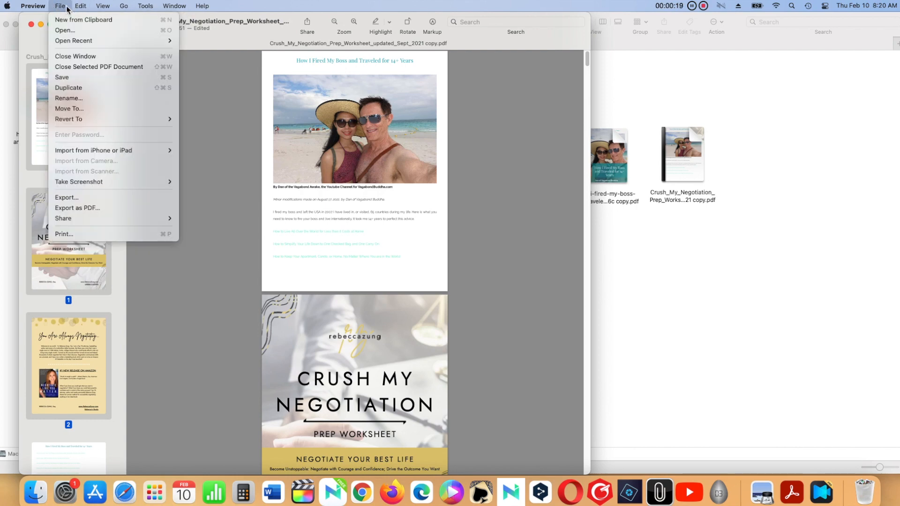
left_click(134, 21)
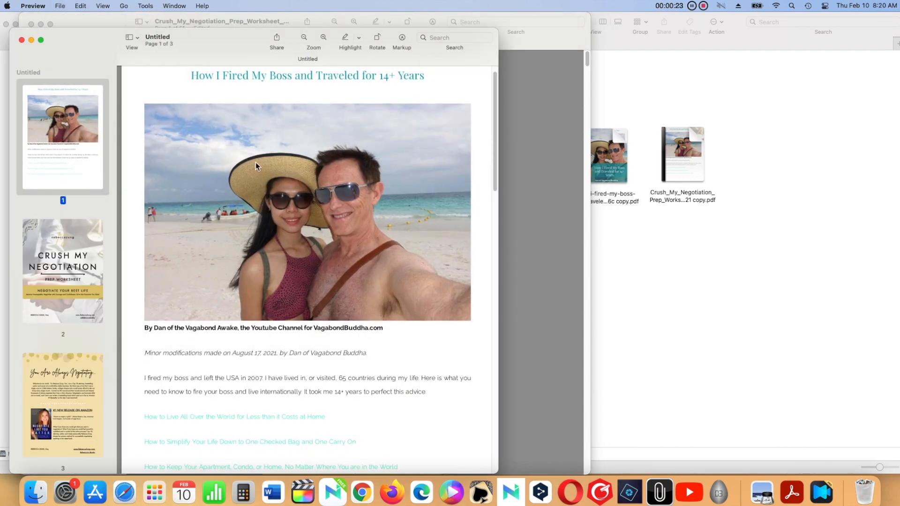
left_click_drag(190, 37, 384, 38)
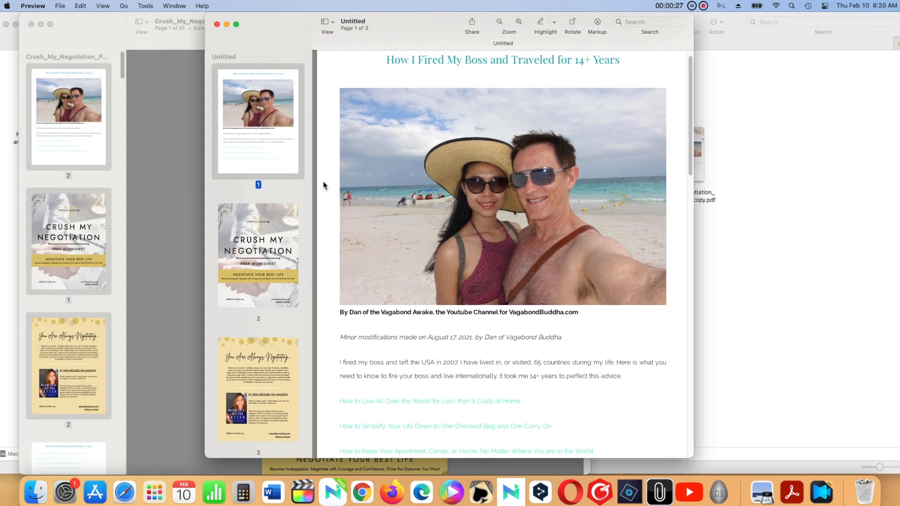
Look through the pages of the new untitled document and close it without keeping it.
scroll(315, 189, "down", 5)
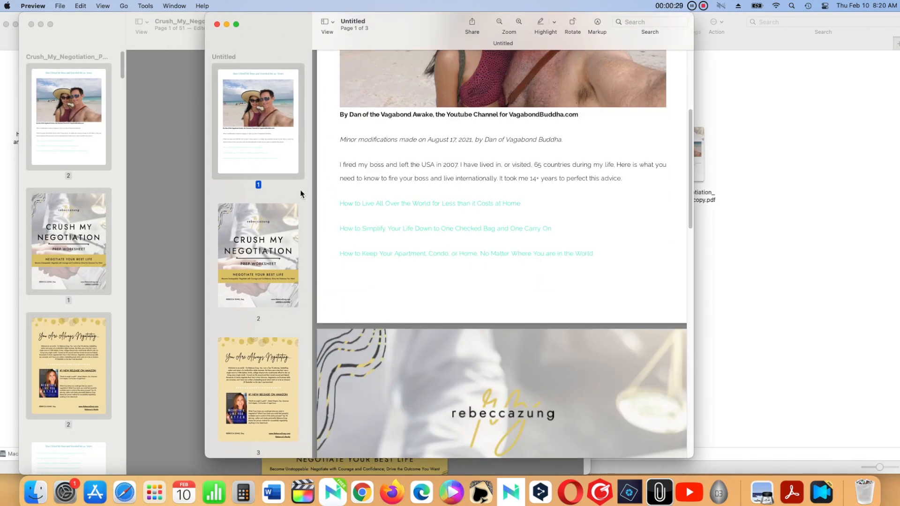
scroll(358, 206, "up", 5)
scroll(359, 204, "down", 15)
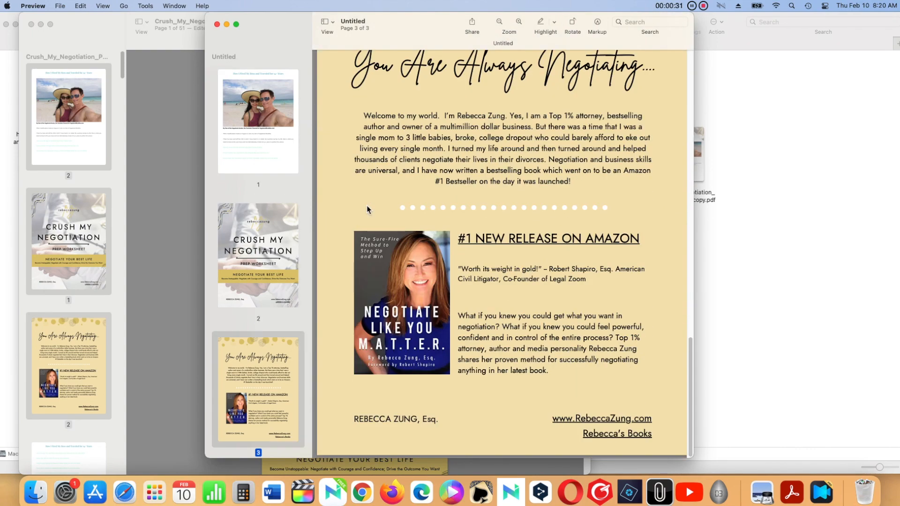
scroll(368, 206, "up", 15)
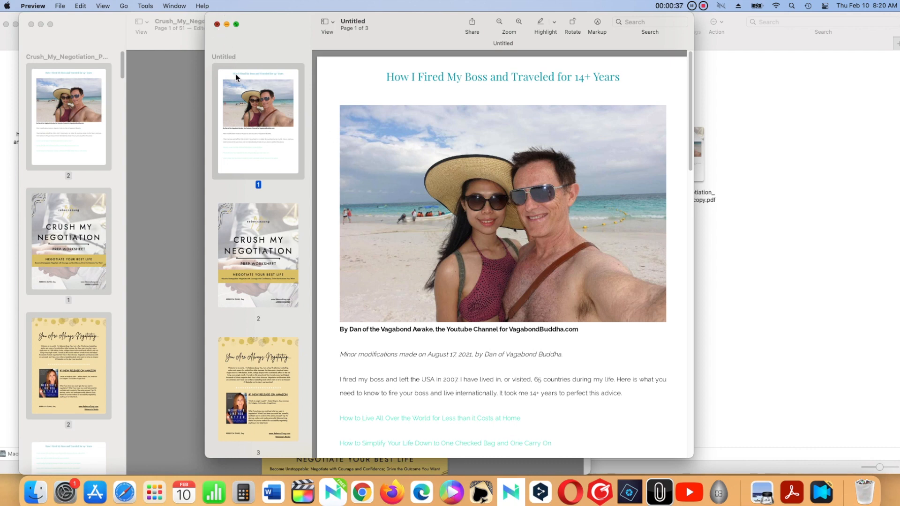
key("super+w")
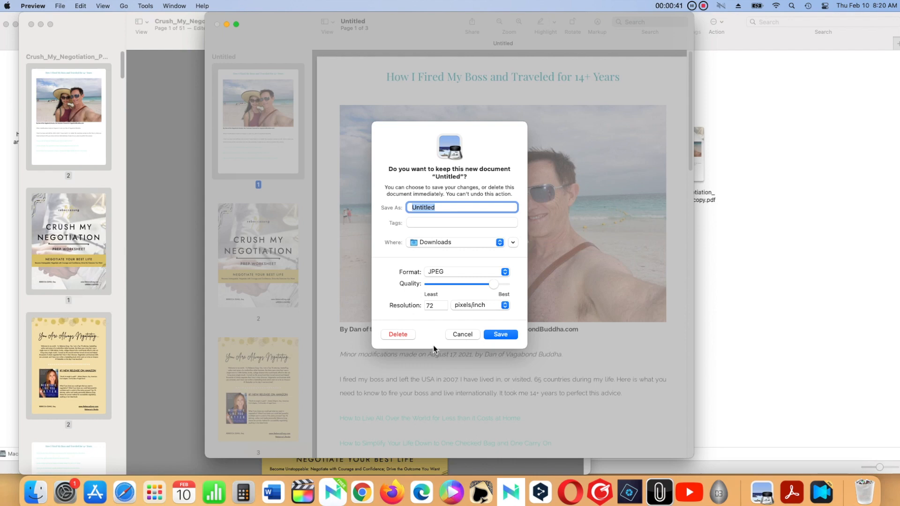
left_click(411, 338)
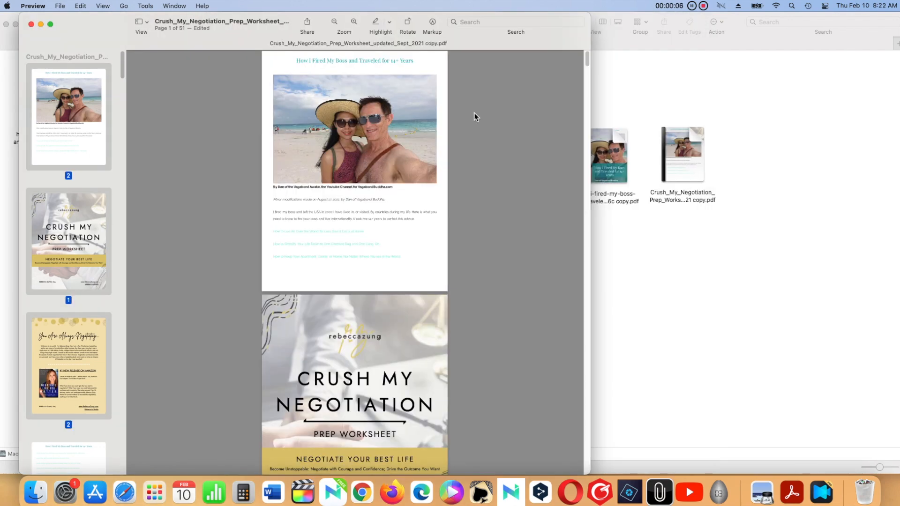
Show the markup tools and view the trackpad option for creating a signature without making one.
left_click(432, 22)
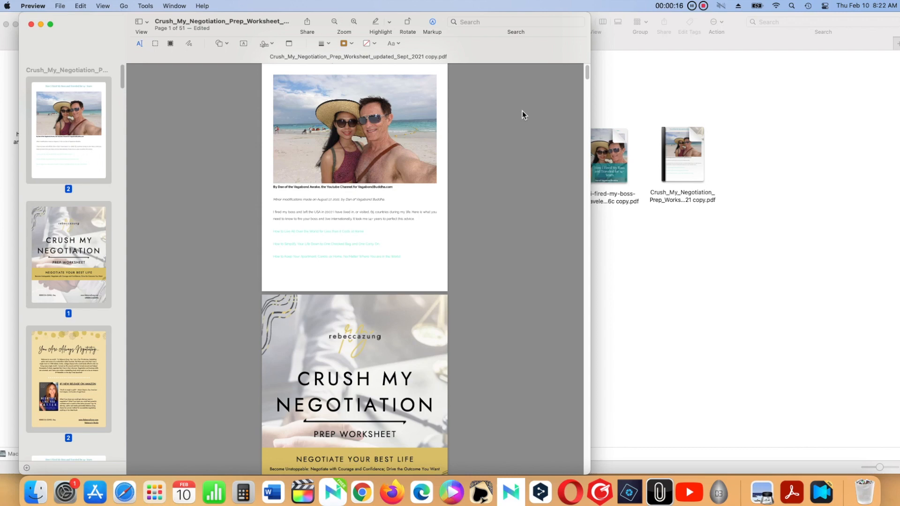
left_click(275, 47)
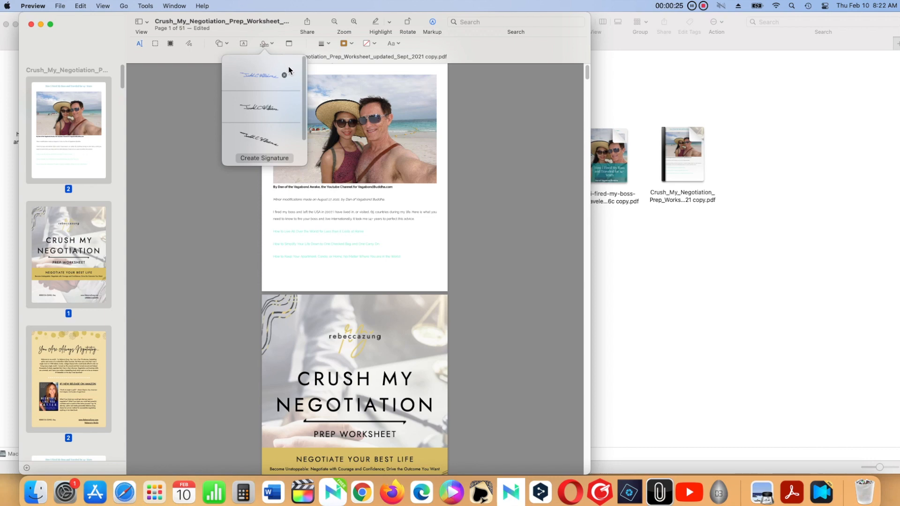
left_click(287, 158)
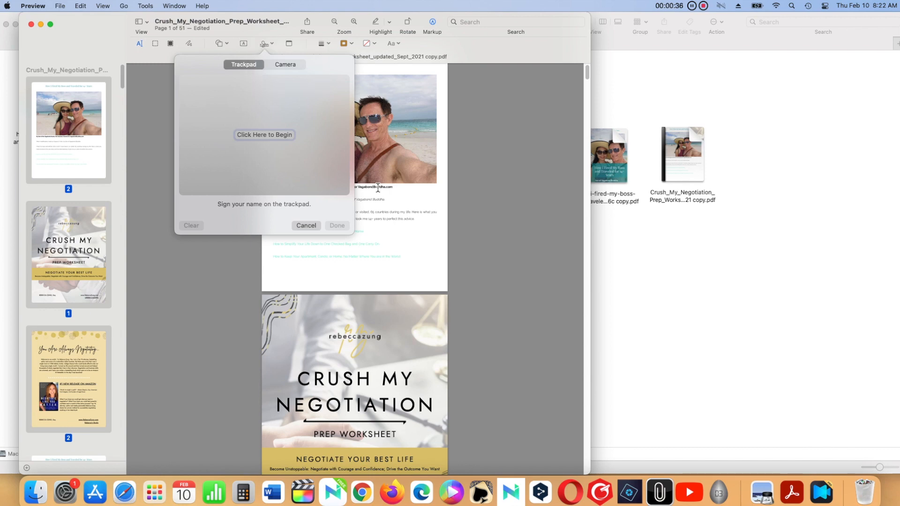
left_click(305, 226)
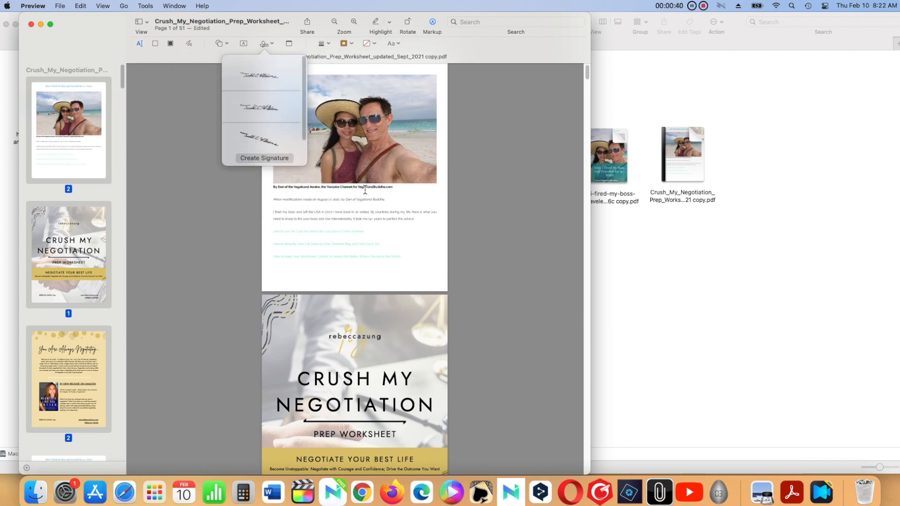
Insert the first saved signature on the document's first page and place it over the green link lines below the photo.
left_click(261, 79)
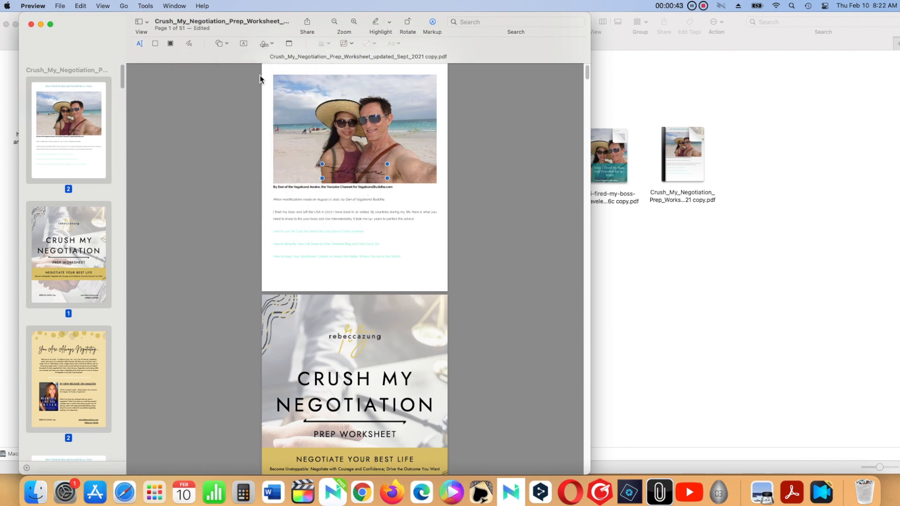
left_click(373, 175)
mouse_move(373, 175)
left_mouse_down()
mouse_move(343, 265)
mouse_move(404, 219)
mouse_move(409, 244)
mouse_move(358, 255)
mouse_move(373, 247)
mouse_move(338, 250)
mouse_move(365, 246)
left_mouse_up()
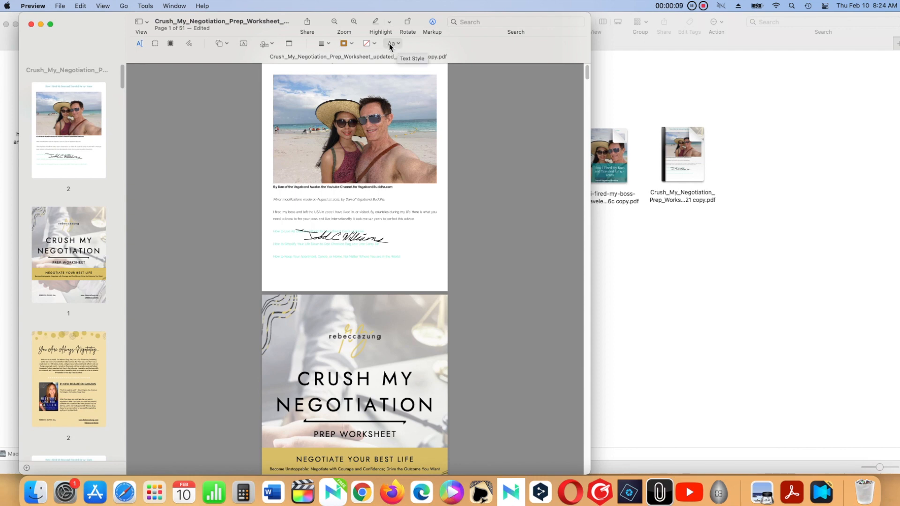
Add a text box to the first page and place it below the signature and the last link line.
left_click(399, 44)
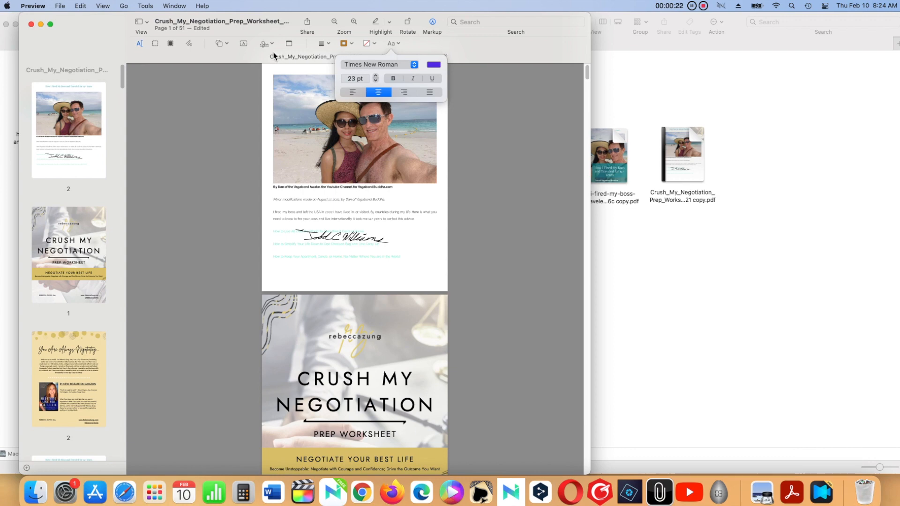
left_click(244, 47)
left_click(244, 48)
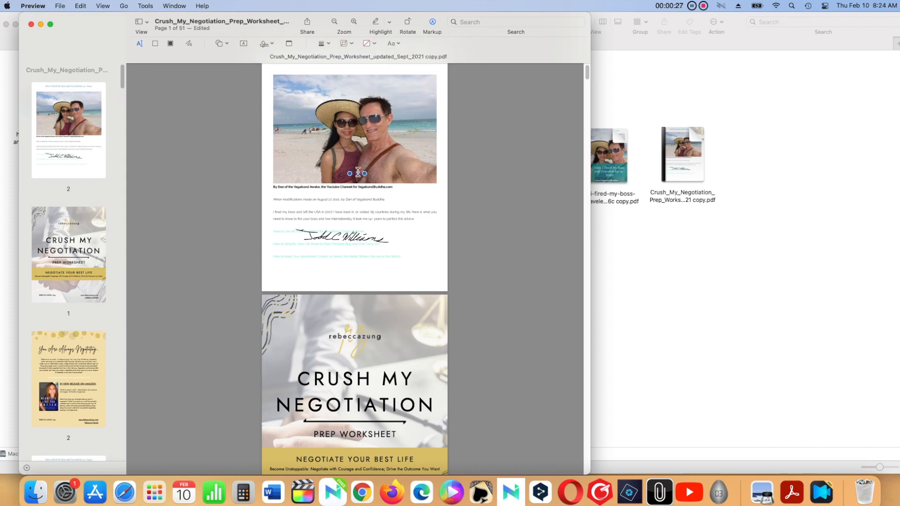
left_click_drag(358, 172, 328, 269)
Fill the text box with the person's first name followed by "Test Her Me" and widen it to fit one line.
left_click(316, 268)
double_click(321, 267)
type("Todd Test")
key("Return")
type("Her")
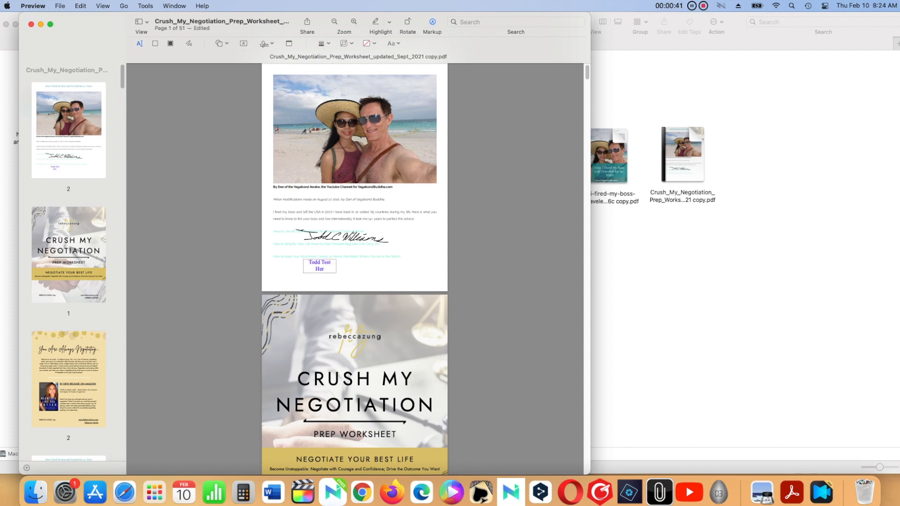
type(" Me")
left_click(337, 271)
left_click_drag(337, 270, 364, 272)
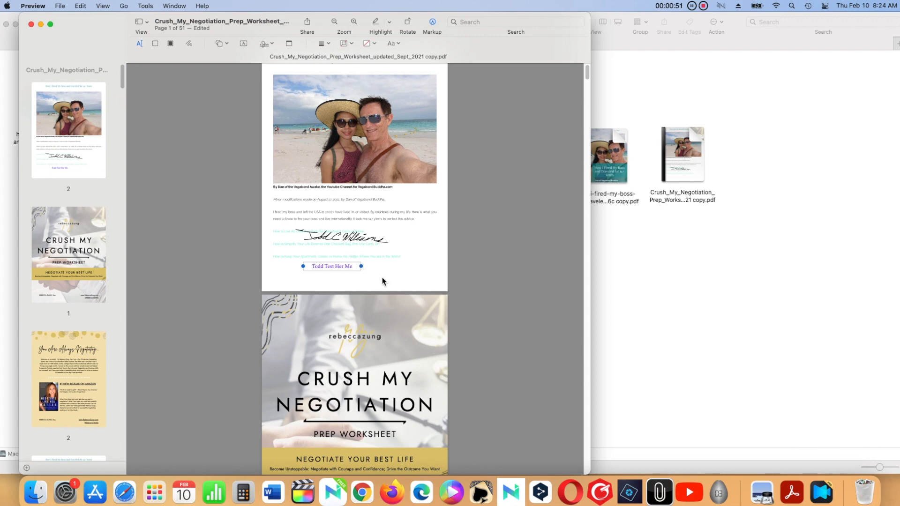
Set the font size of the text below the signature to 33 pt.
left_click(394, 44)
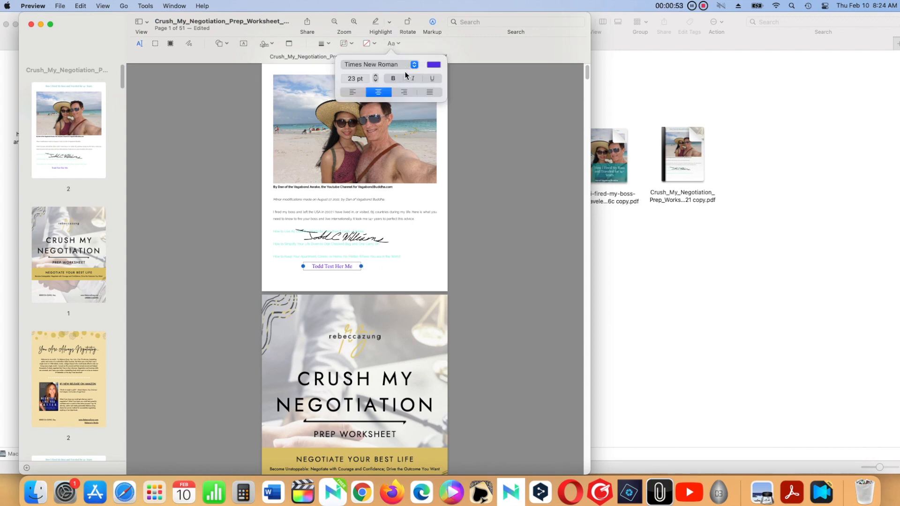
left_click(377, 76)
left_click(377, 76)
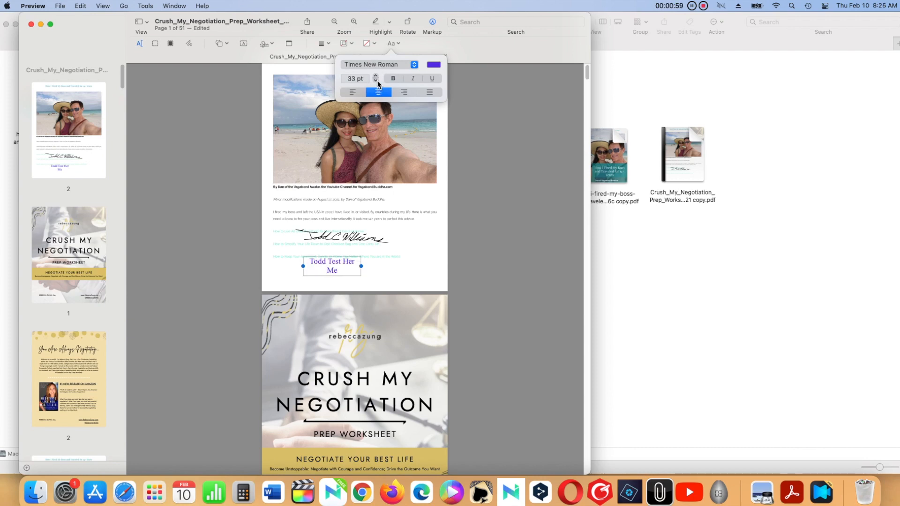
Set the font size of the text below the signature to 27 pt and its color to red.
left_click(376, 80)
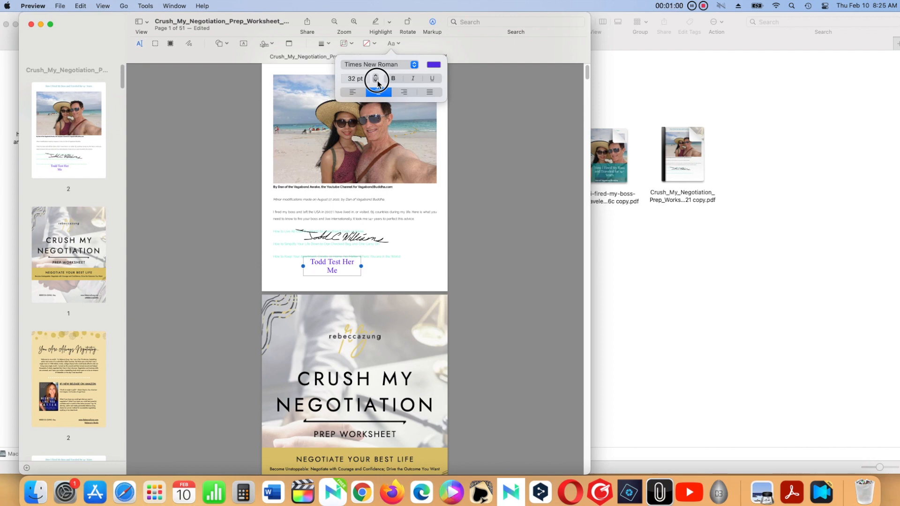
left_click(433, 65)
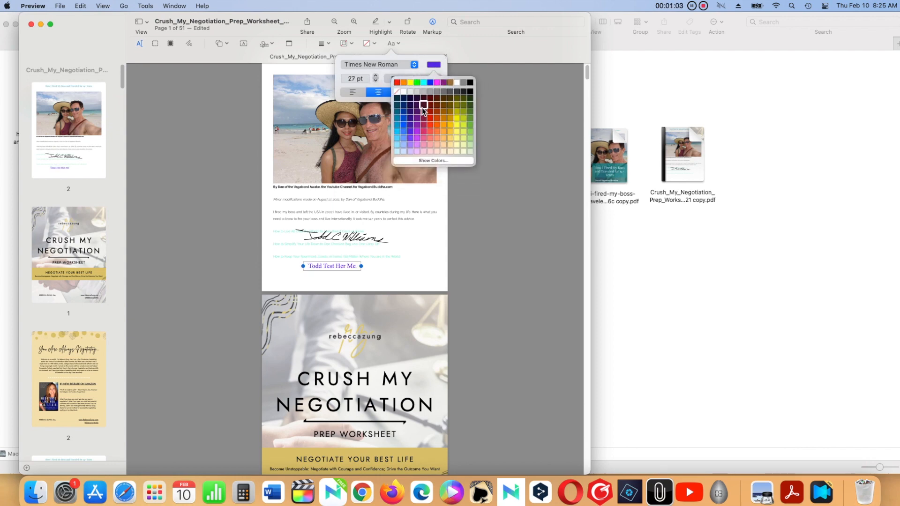
left_click(470, 126)
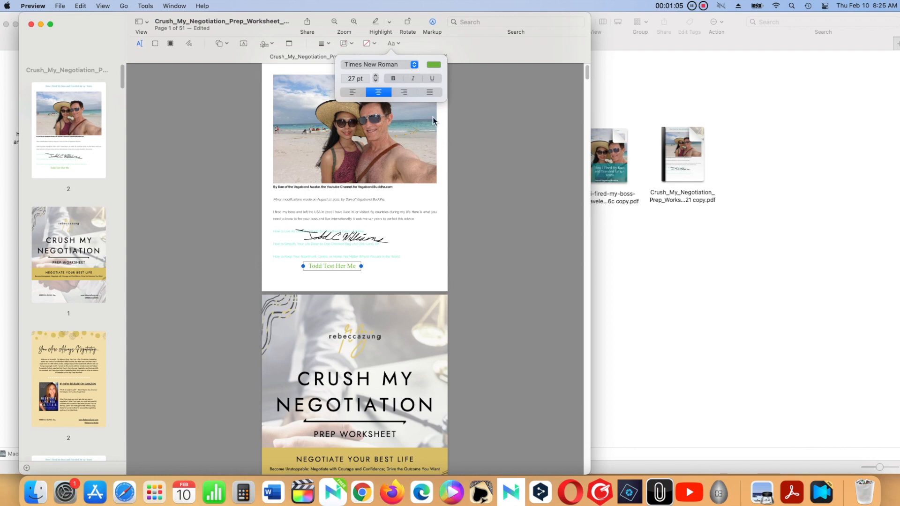
left_click(431, 66)
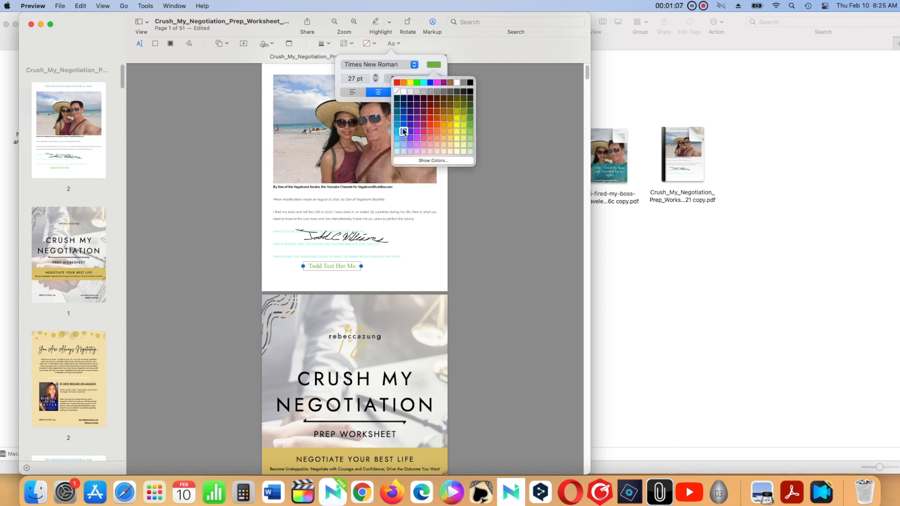
left_click(410, 98)
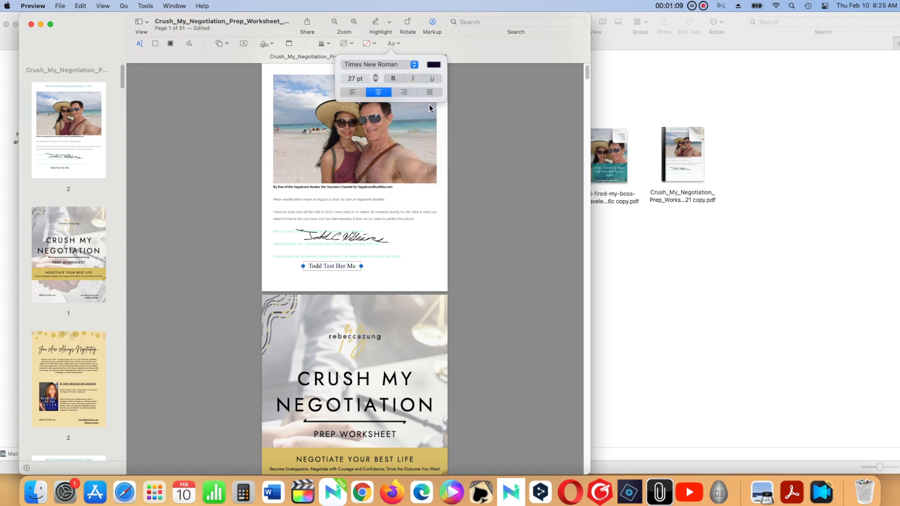
left_click(433, 65)
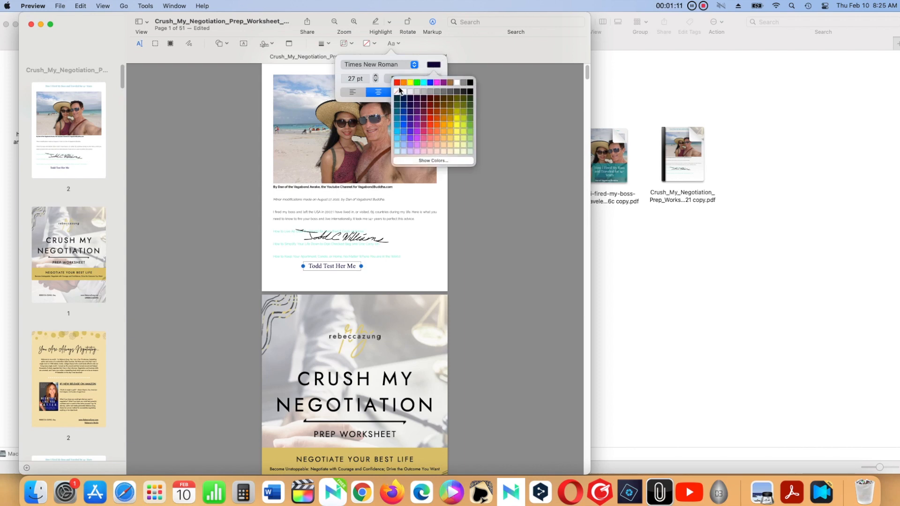
left_click(397, 82)
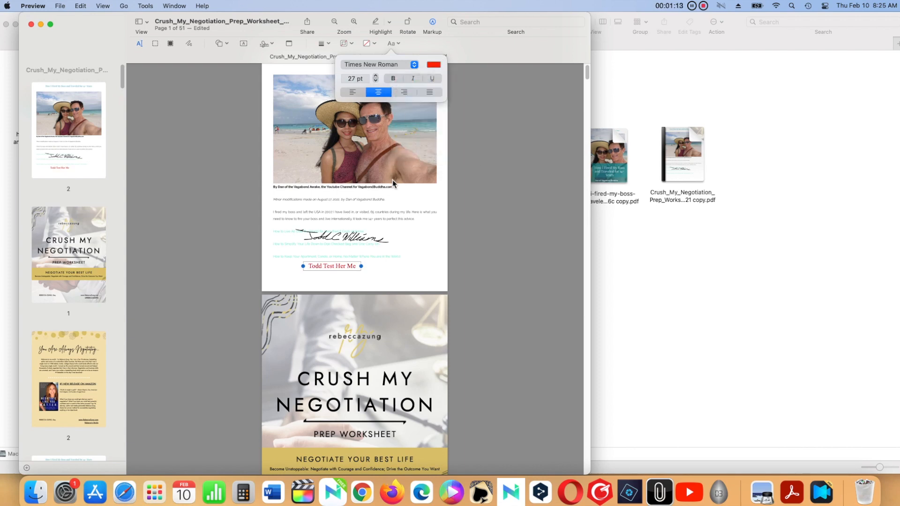
Left-align the red text in its box and shift the box slightly to the right below the signature.
left_click(353, 92)
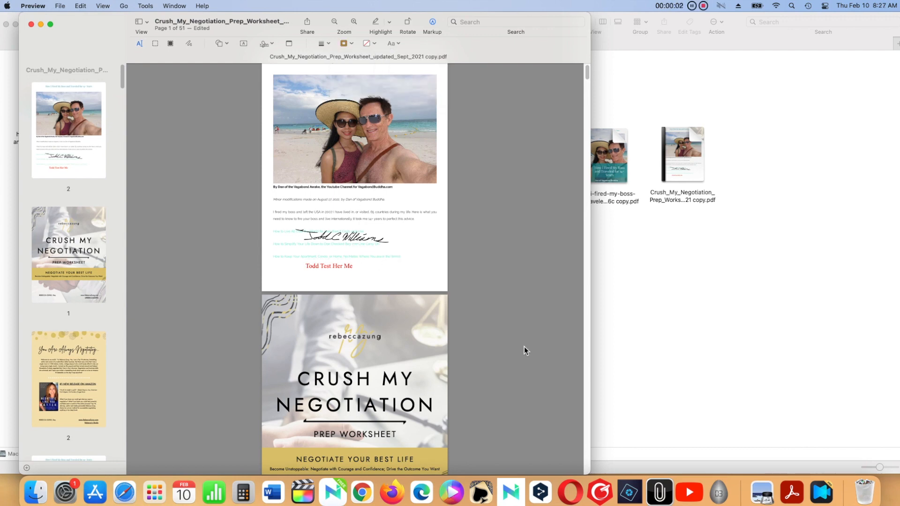
mouse_move(317, 265)
left_mouse_down()
mouse_move(362, 263)
mouse_move(351, 267)
mouse_move(364, 273)
mouse_move(382, 251)
mouse_move(394, 203)
mouse_move(355, 153)
mouse_move(342, 283)
mouse_move(341, 265)
left_mouse_up()
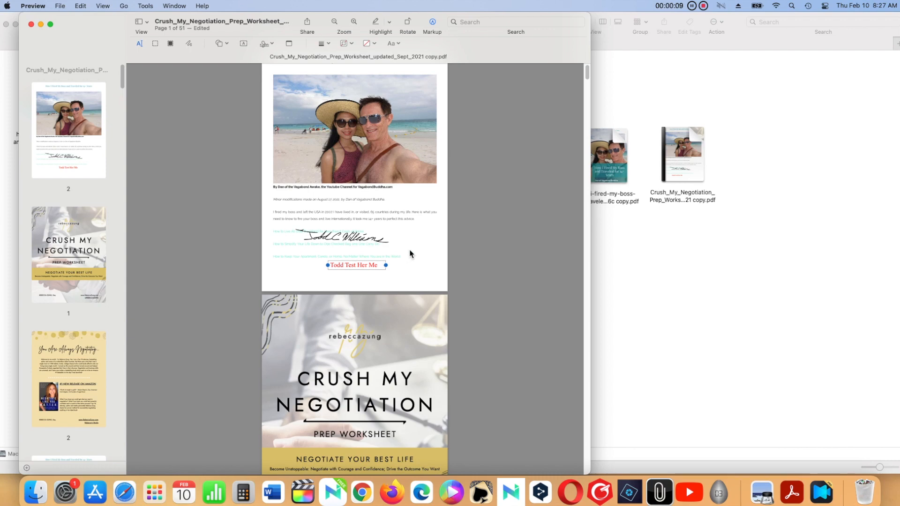
left_click(410, 253)
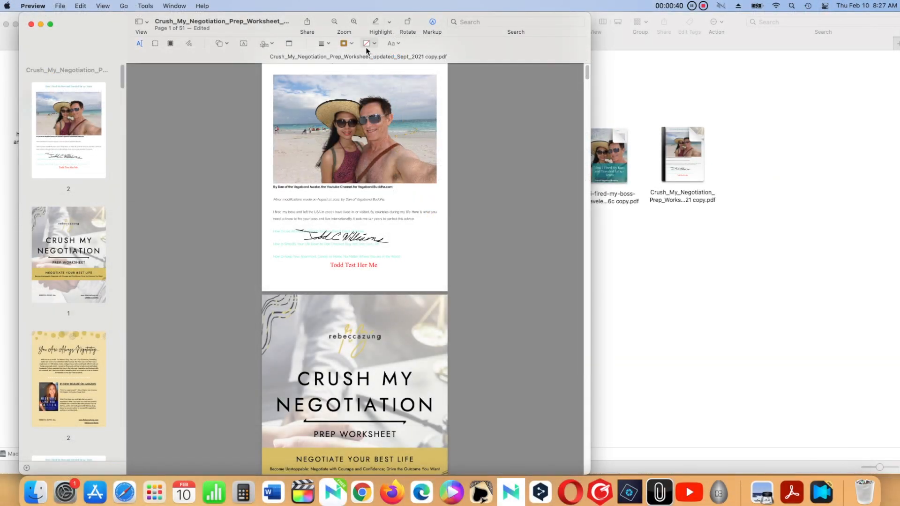
Examine the fill color palette and the color wheel, grayscale slider and spectrum pickers for custom colors.
left_click(375, 44)
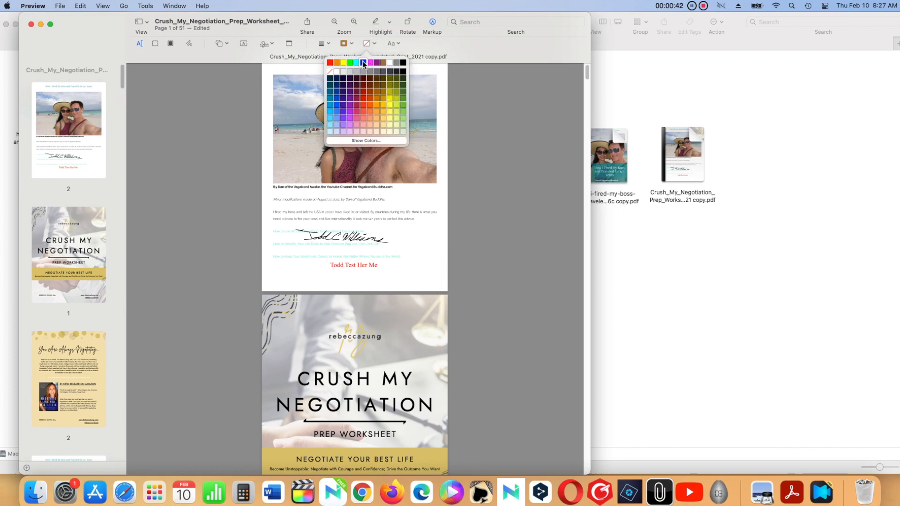
left_click(331, 74)
left_click(390, 141)
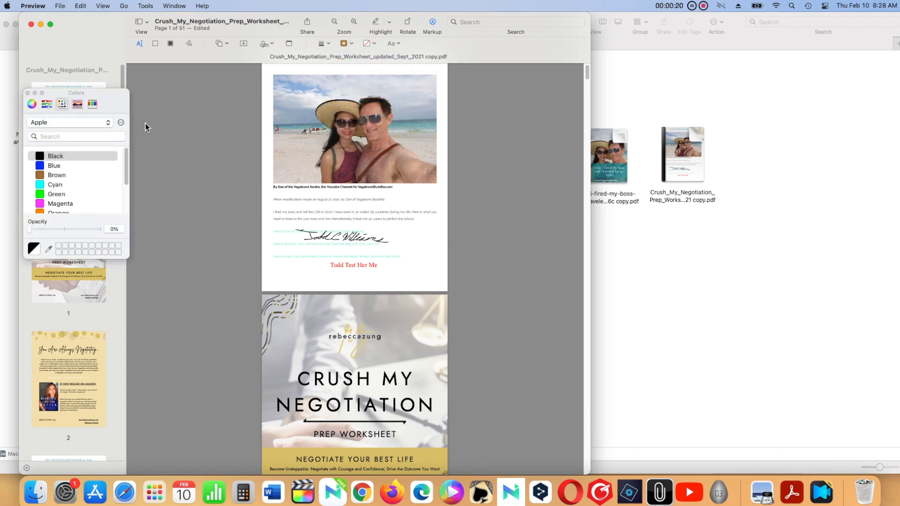
left_click_drag(102, 92, 190, 80)
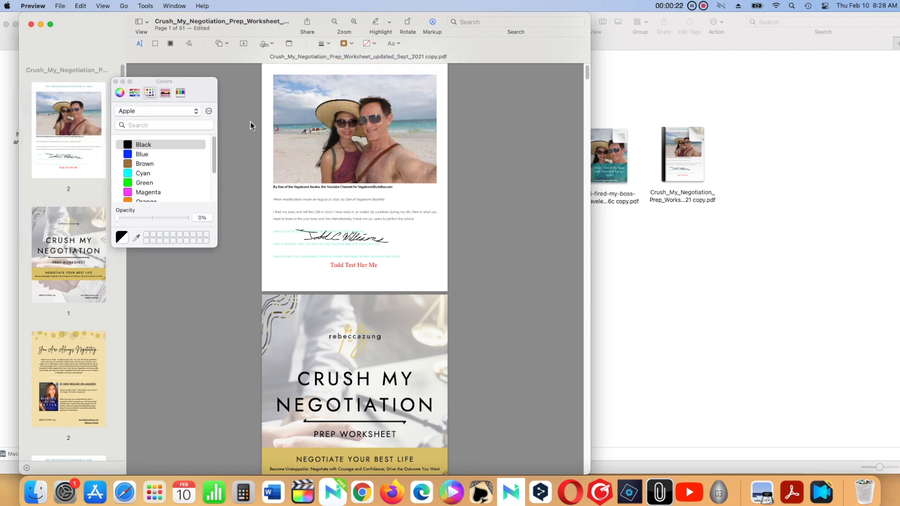
left_click(120, 93)
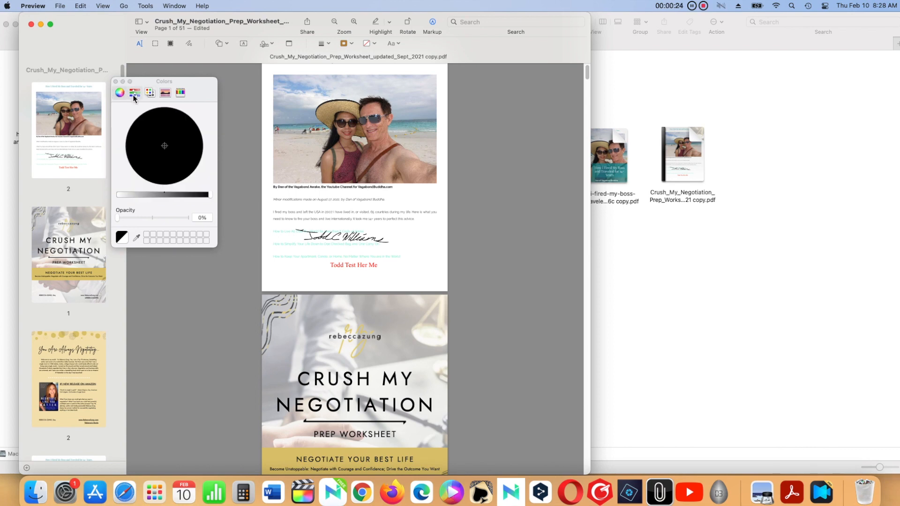
left_click(135, 93)
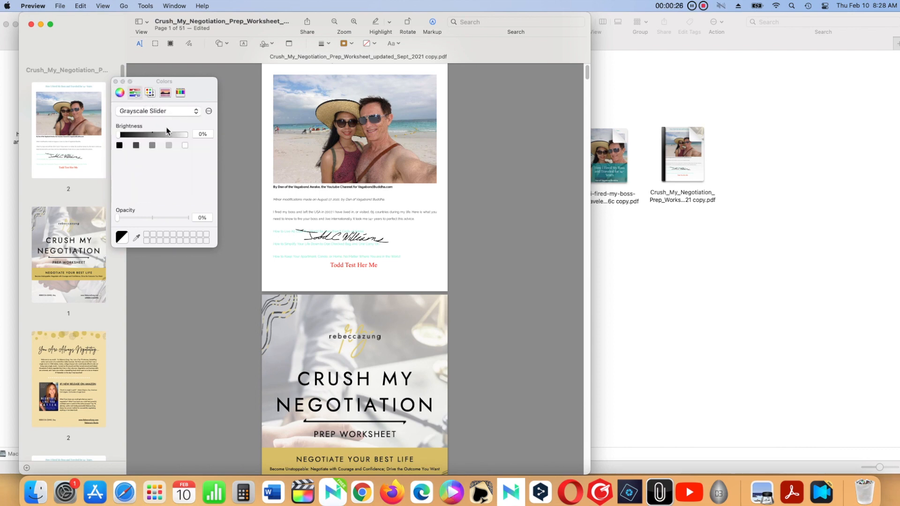
left_click(164, 93)
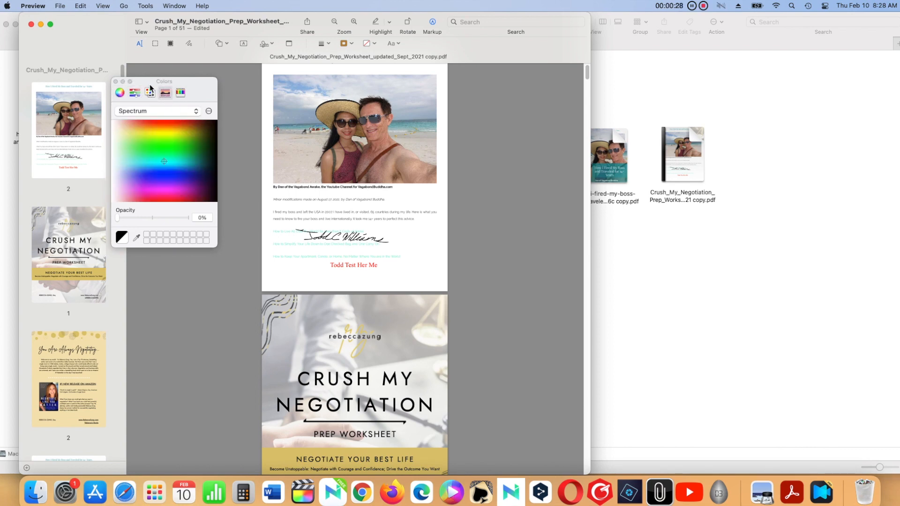
left_click(116, 82)
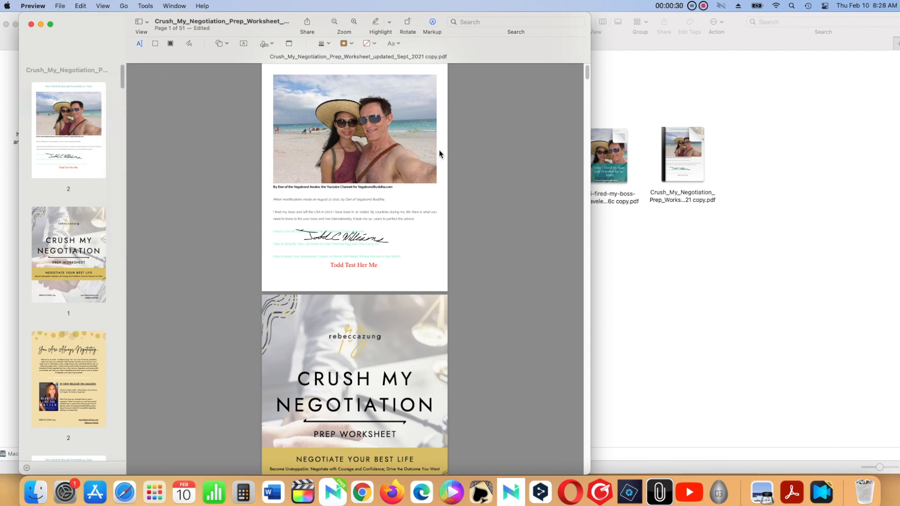
Review the available border colors and the line thickness and line style choices.
left_click(352, 44)
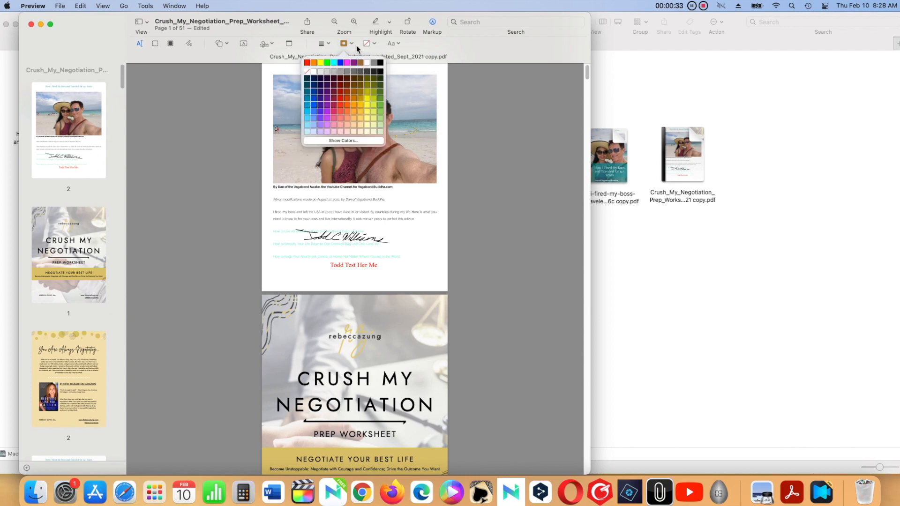
left_click(328, 43)
left_click(329, 44)
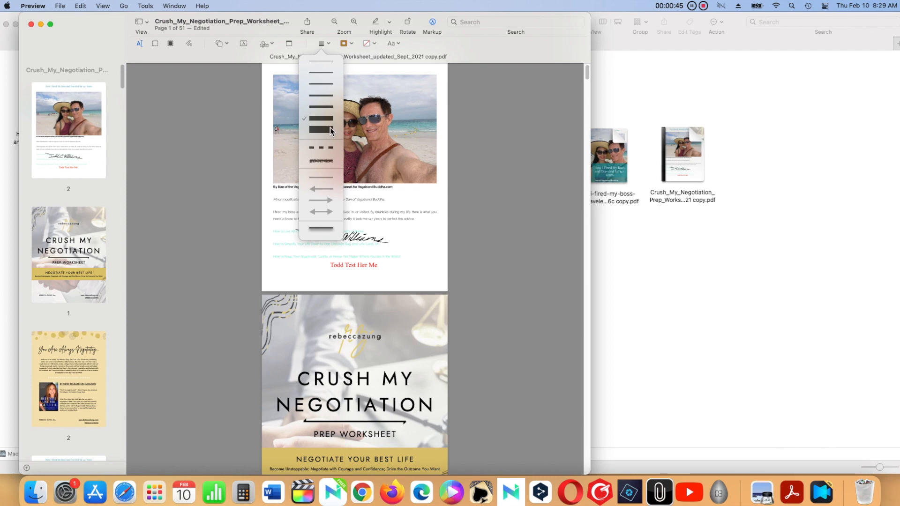
left_click(452, 119)
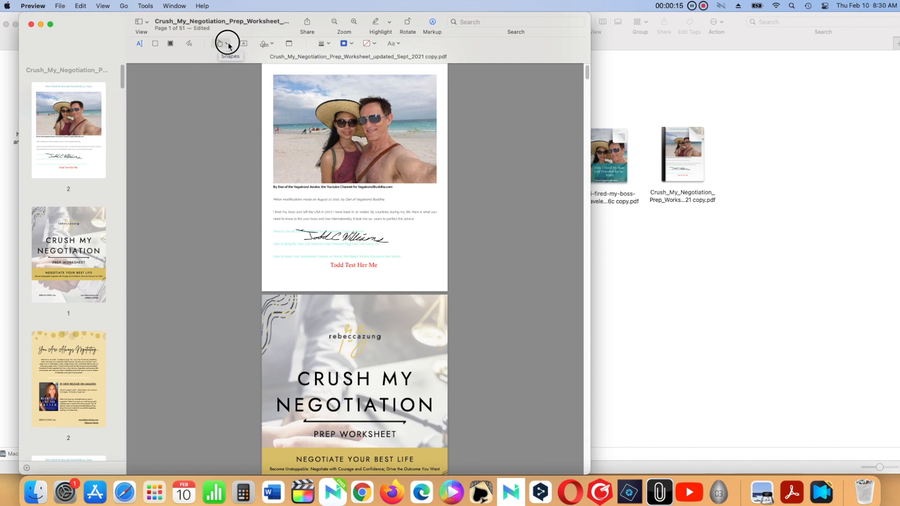
Insert a rectangle on the first page, enlarge it and place it over the left half of the signature.
left_click(229, 44)
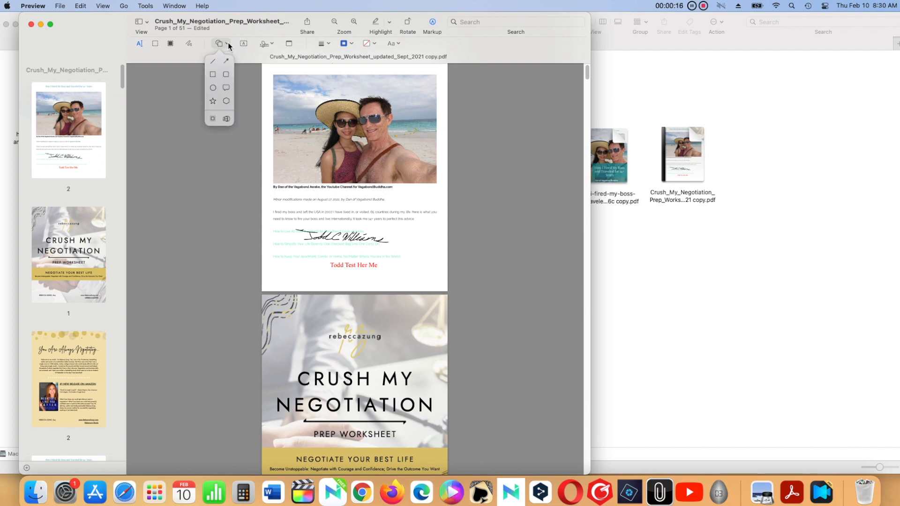
left_click(213, 76)
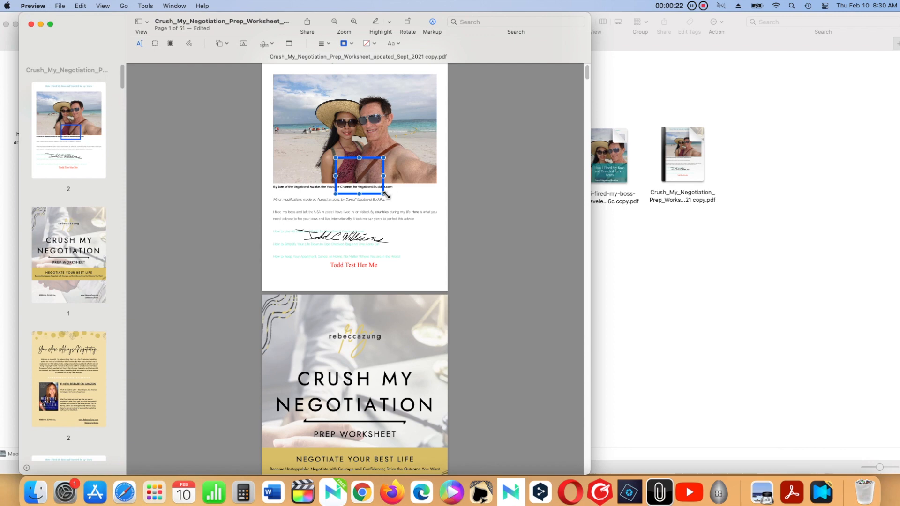
mouse_move(384, 194)
left_mouse_down()
mouse_move(406, 210)
mouse_move(390, 204)
left_mouse_up()
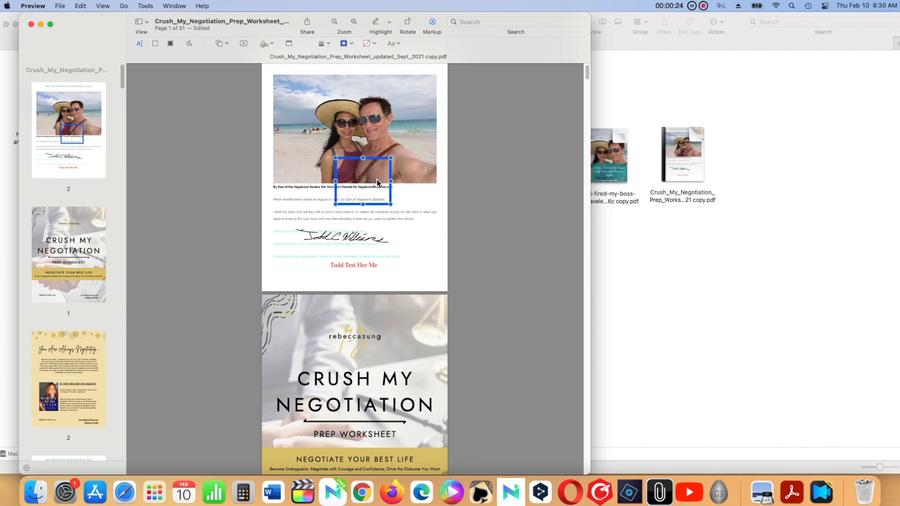
mouse_move(366, 160)
left_mouse_down()
mouse_move(364, 177)
mouse_move(365, 151)
left_mouse_up()
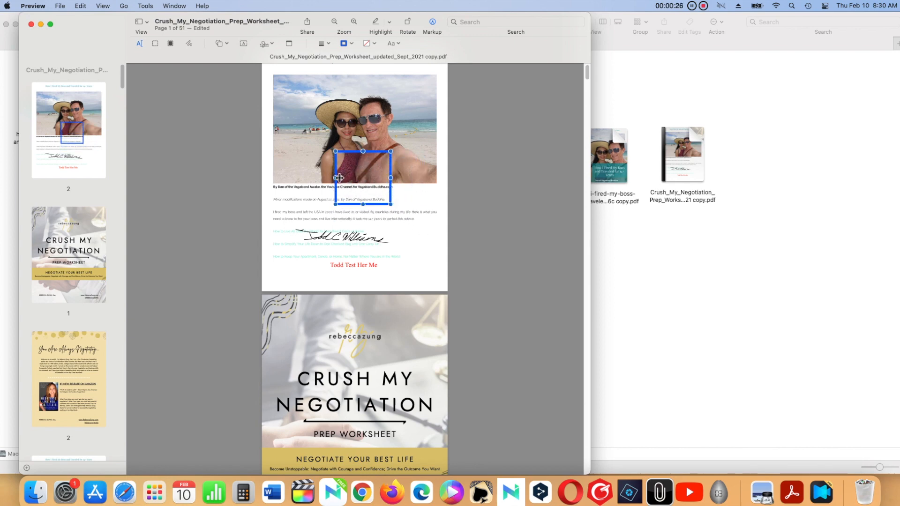
mouse_move(335, 177)
left_mouse_down()
mouse_move(309, 176)
mouse_move(356, 166)
mouse_move(325, 199)
left_mouse_up()
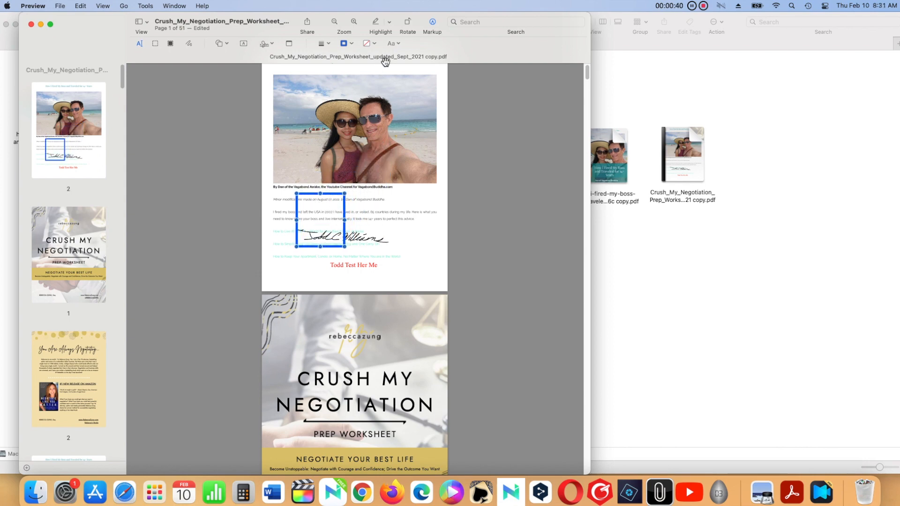
Change the rectangle's border color to green and give it the thickest line.
left_click(352, 44)
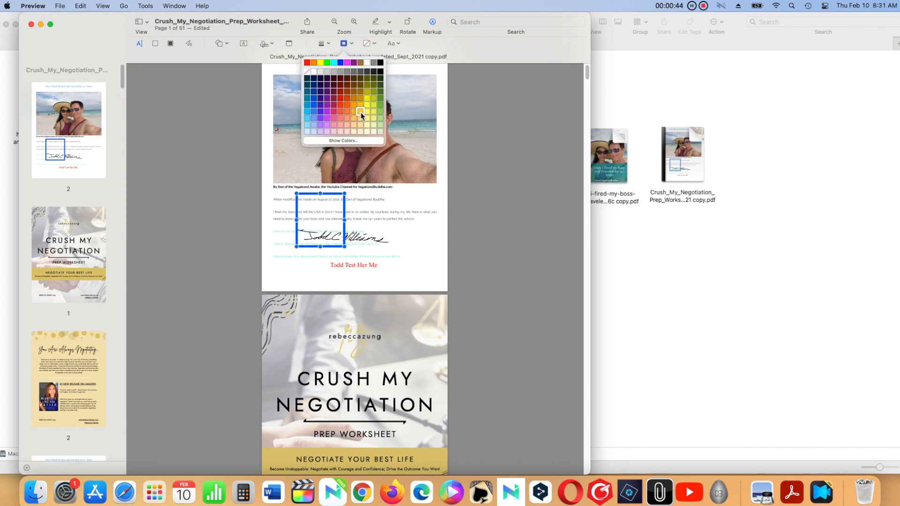
left_click(377, 106)
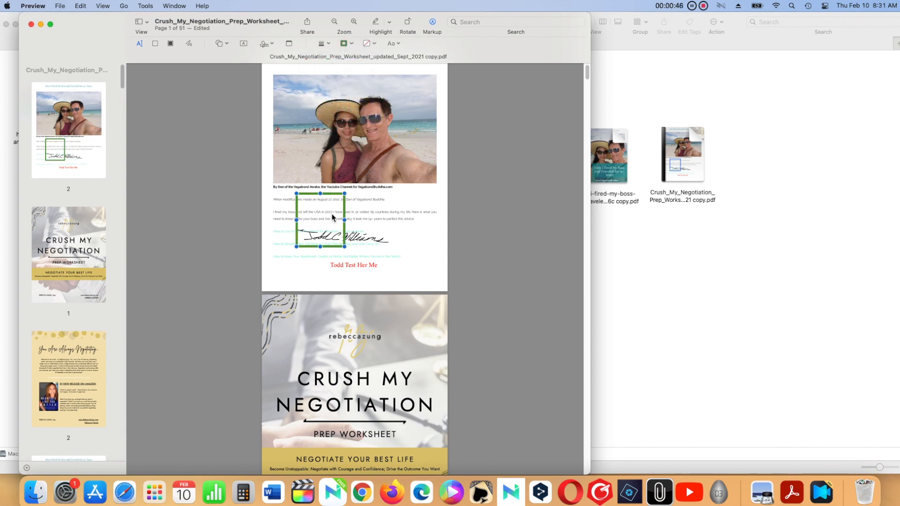
left_click(328, 45)
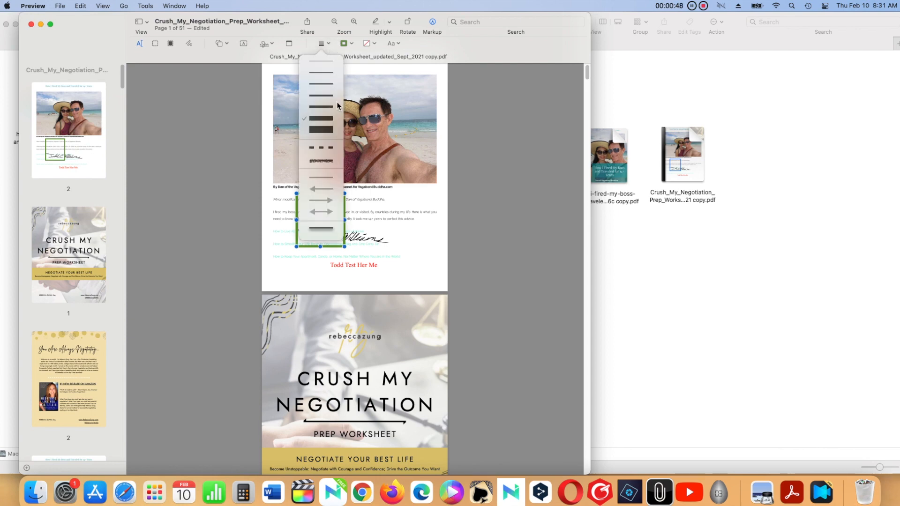
left_click(324, 133)
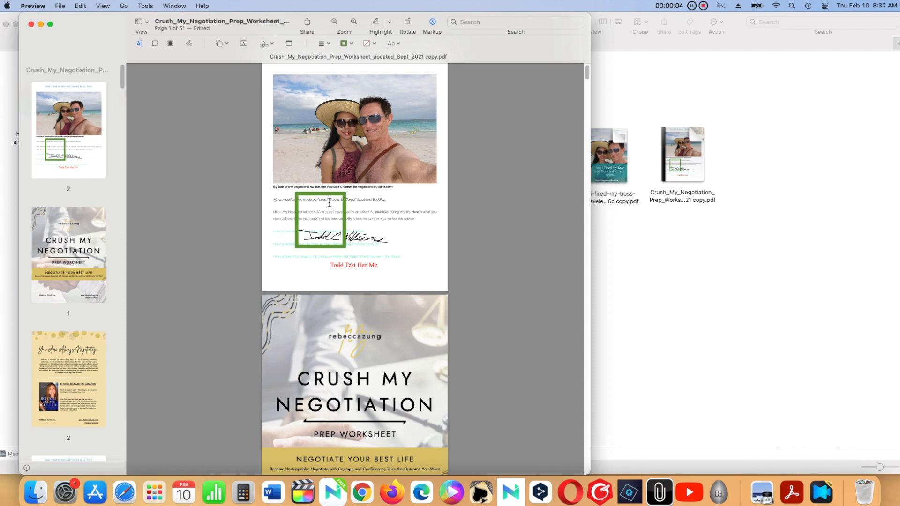
Move the green rectangle up onto the man's head in the photo and show the available shapes.
mouse_move(332, 196)
left_mouse_down()
mouse_move(355, 301)
mouse_move(402, 77)
mouse_move(405, 89)
left_mouse_up()
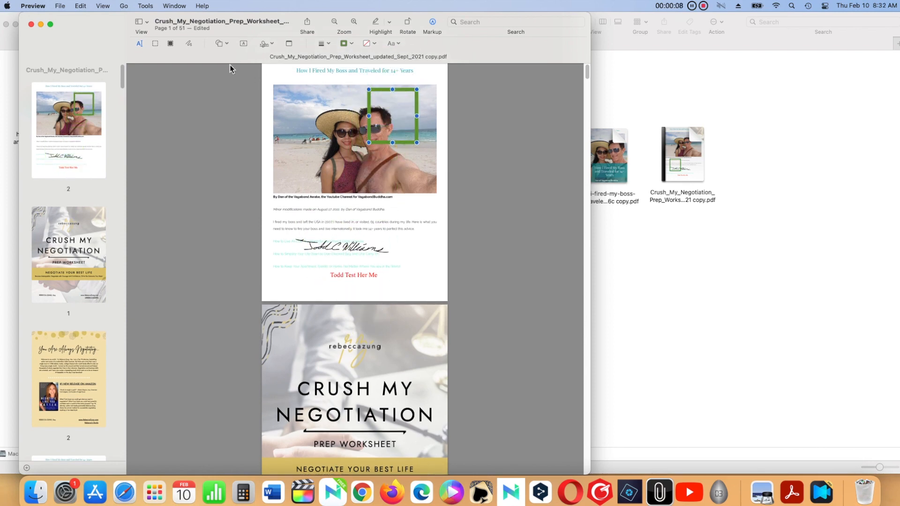
left_click(227, 43)
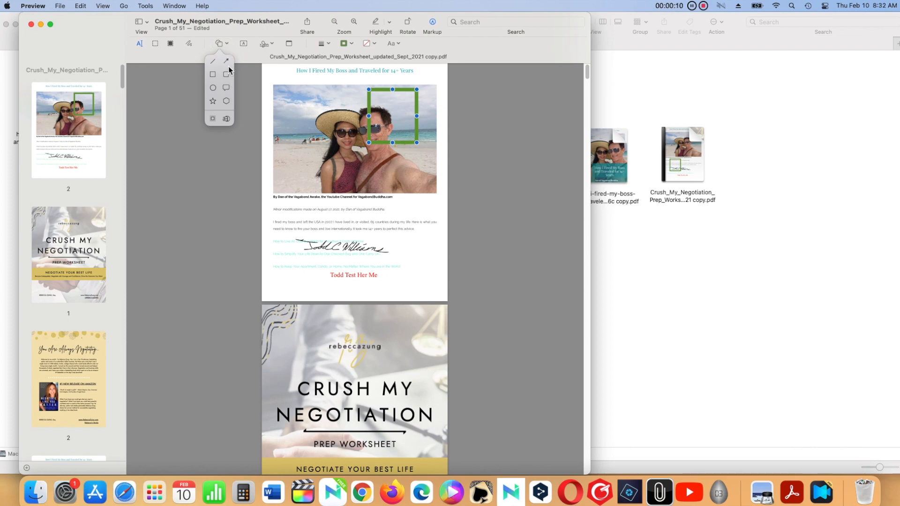
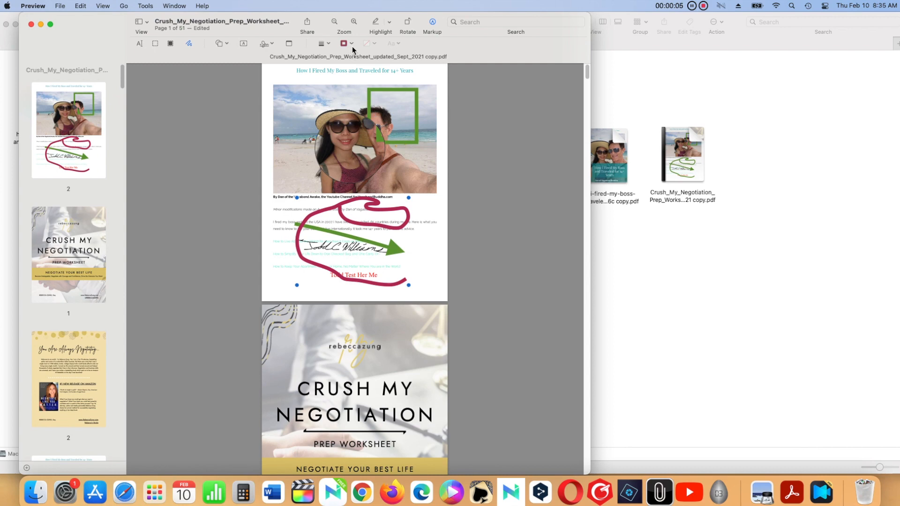
Change the color of the freehand scribble around the signature to yellow-green.
left_click(346, 43)
left_click(374, 112)
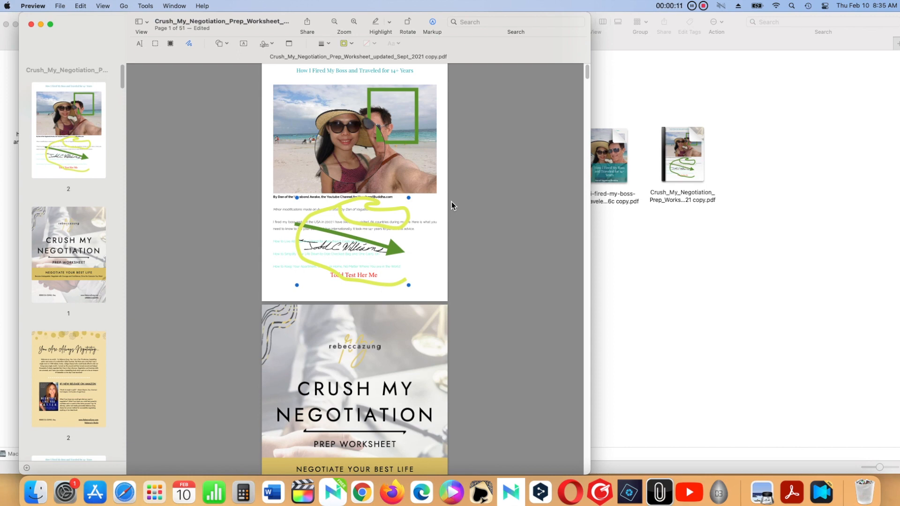
Redact the introductory paragraph and the two text passages beside the book cover on the "You Are Always Negotiating" page.
left_click(174, 47)
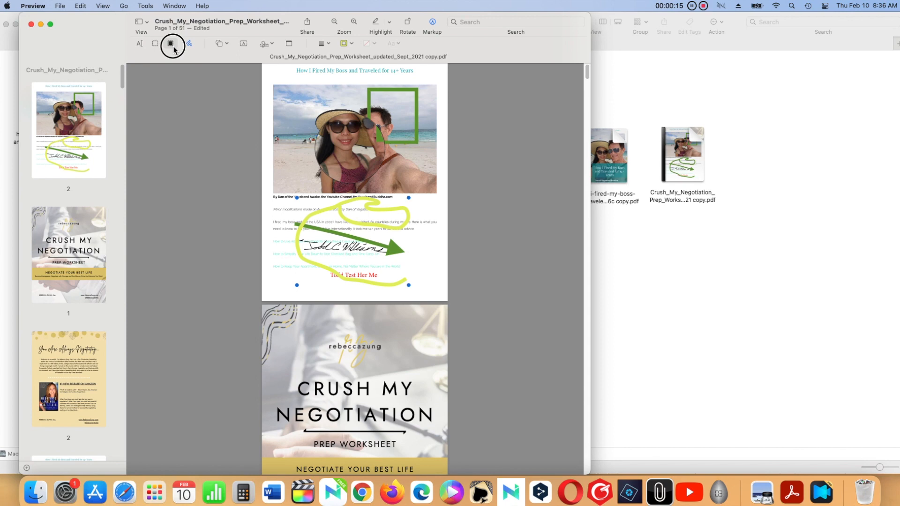
scroll(295, 240, "down", 10)
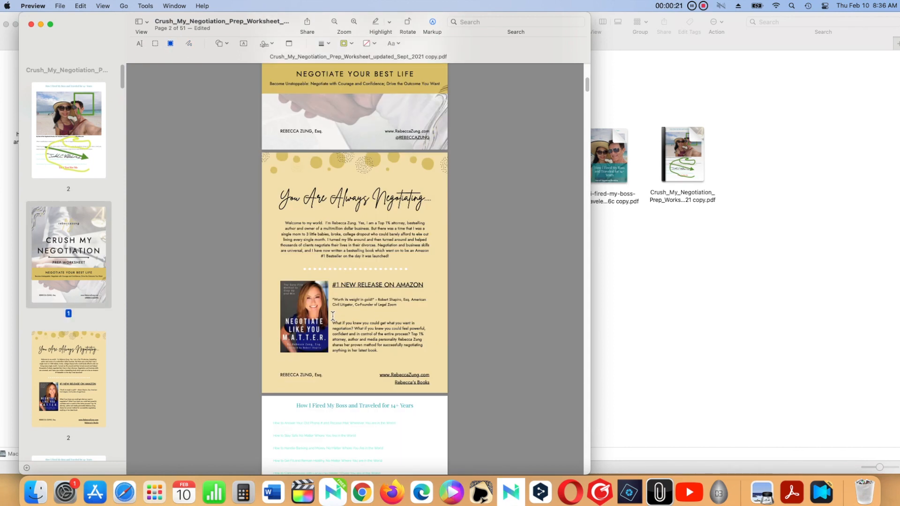
left_click_drag(286, 222, 411, 256)
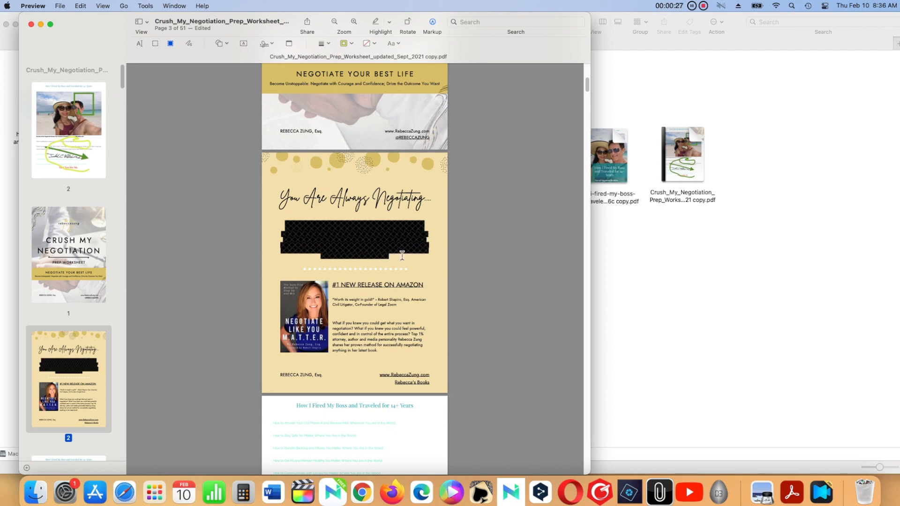
left_click_drag(334, 300, 398, 351)
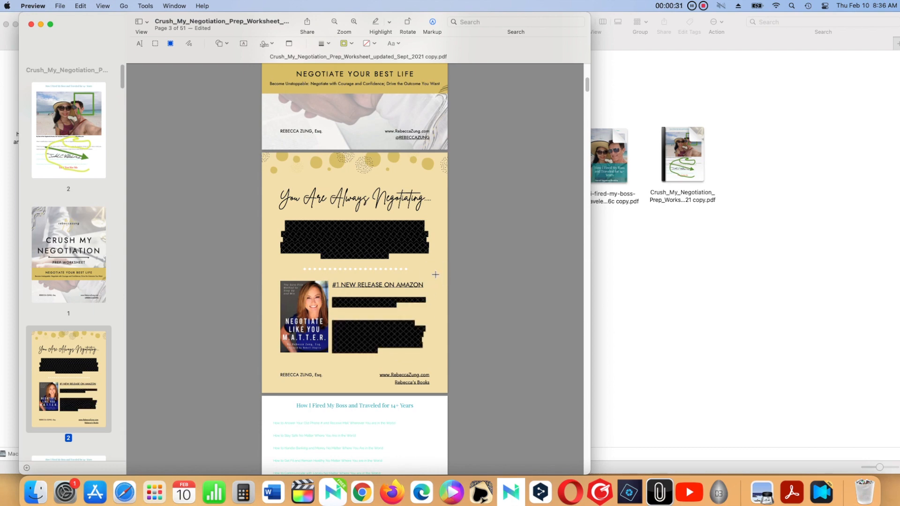
scroll(435, 274, "up", 2)
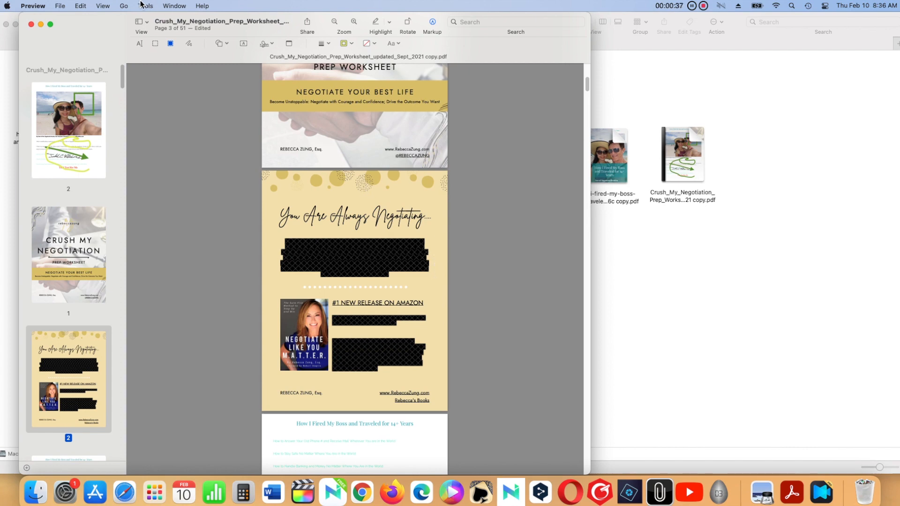
Export the document as a PDF named Test=4 in the Downloads folder.
left_click(60, 7)
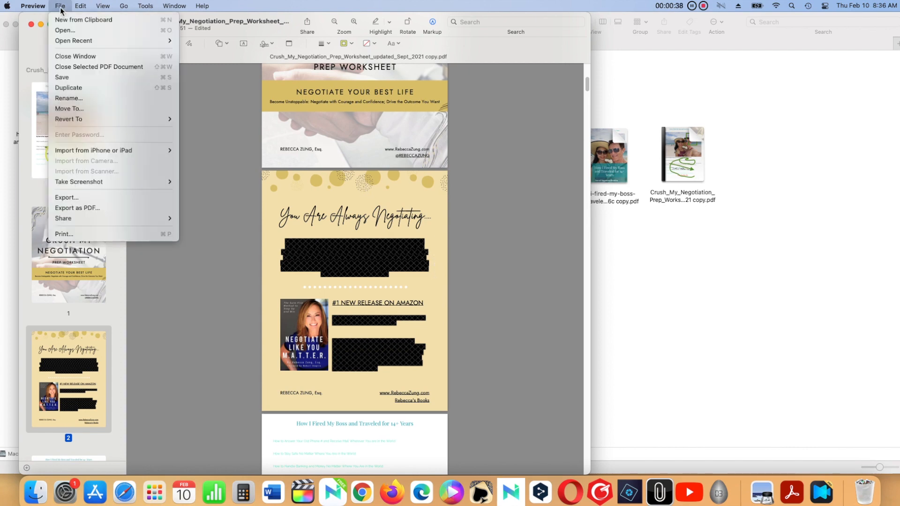
left_click(96, 208)
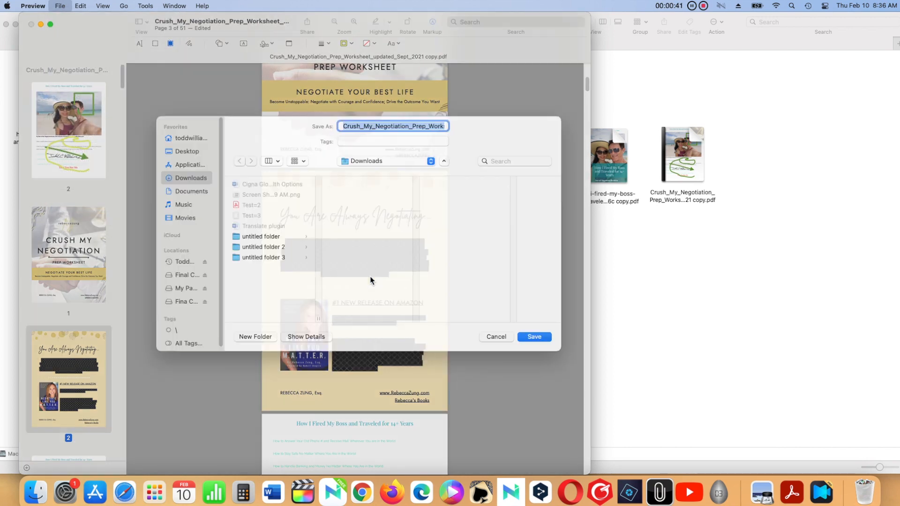
type("Test=4")
left_click(543, 349)
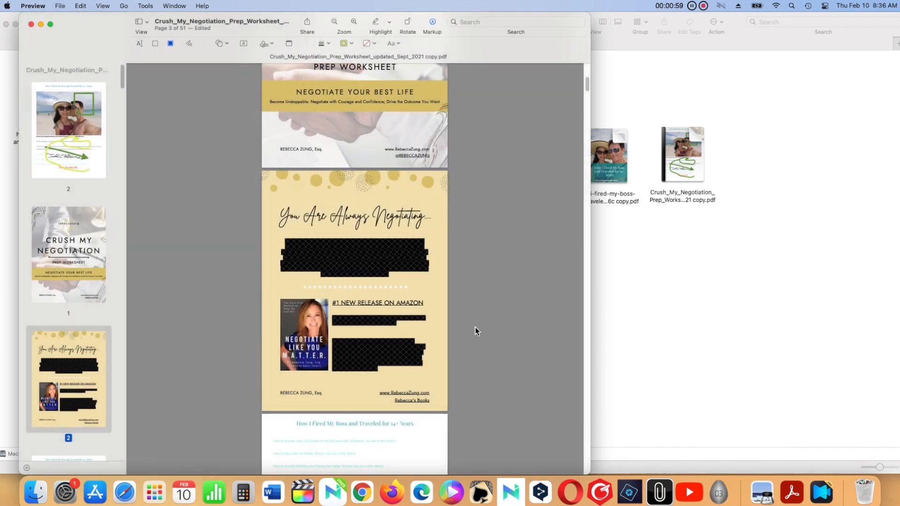
Open Test=4.pdf in Acrobat Reader and test whether the redacted text on page 3 can be selected.
double_click(277, 167)
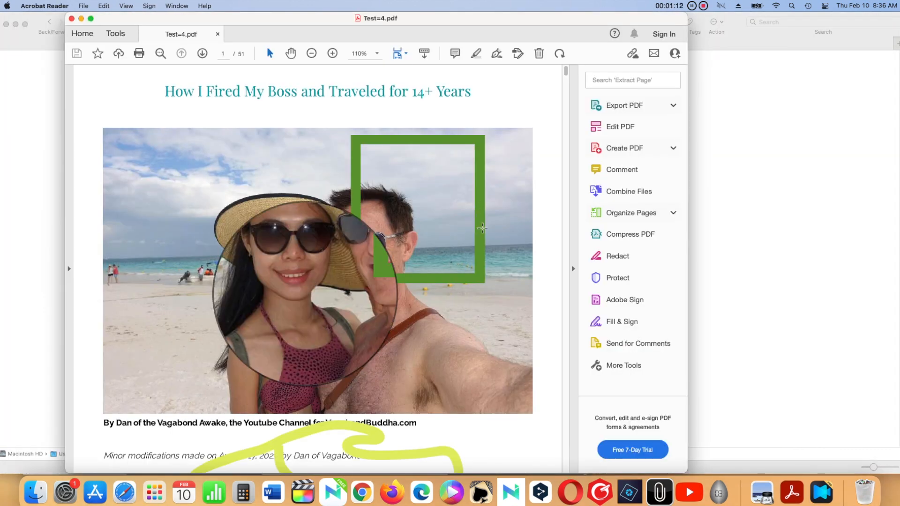
scroll(482, 229, "down", 20)
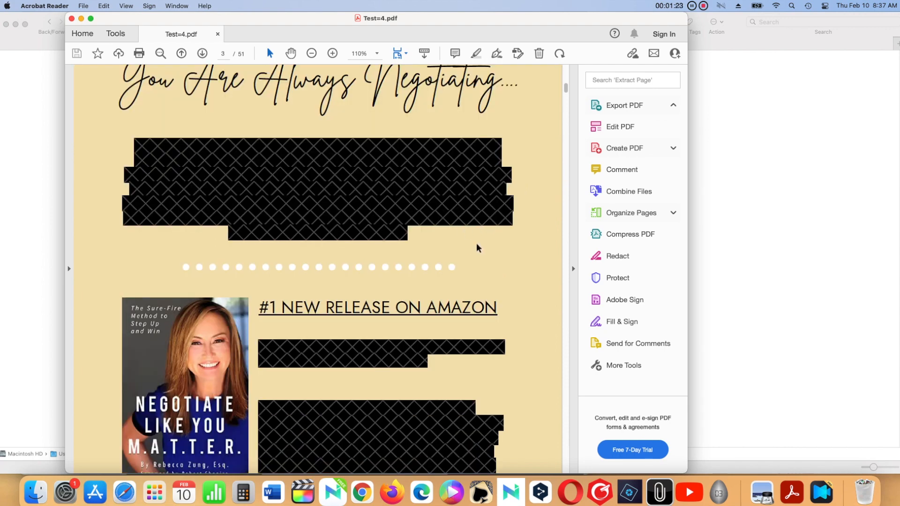
left_click(383, 187)
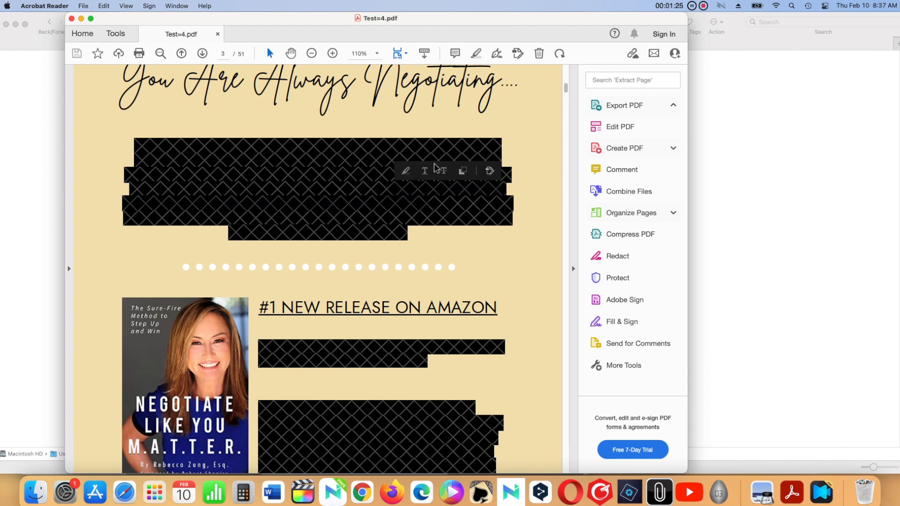
left_click(377, 161)
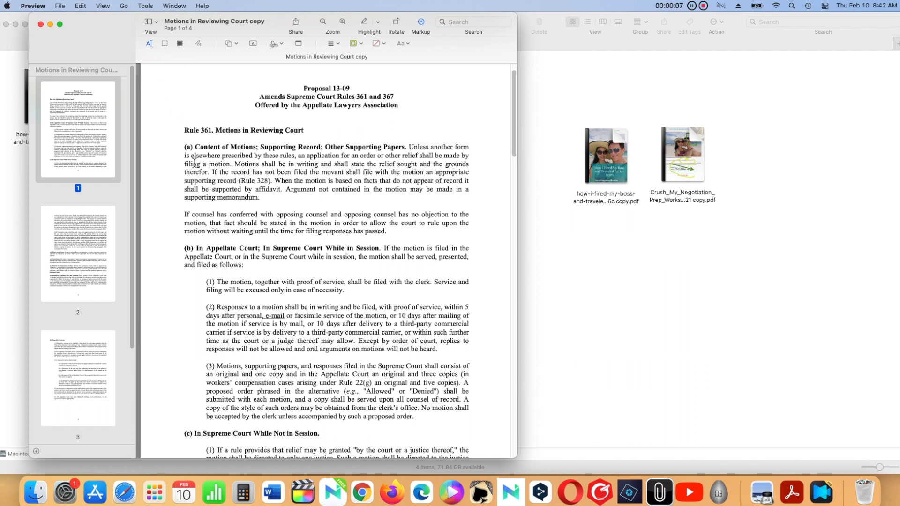
Copy the motions document's text from section (a) through the section (b) heading and paste it into the blank Word document.
left_click_drag(185, 147, 382, 248)
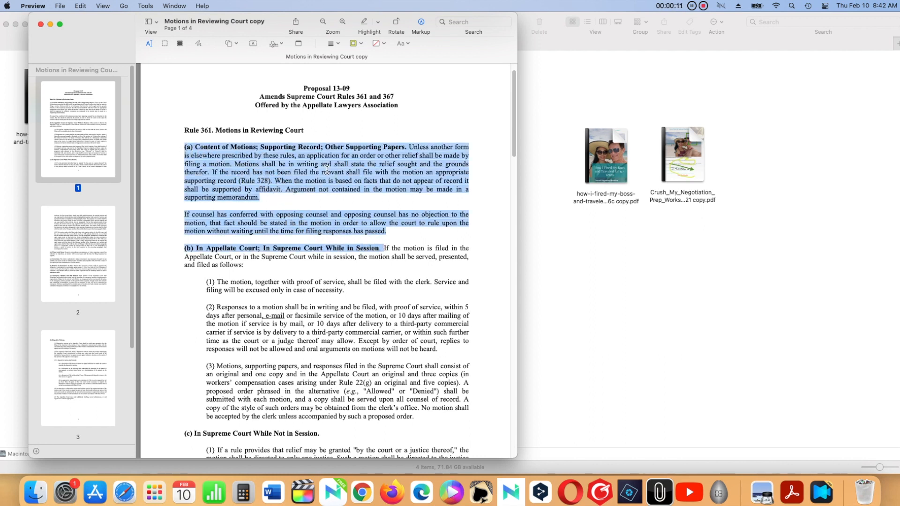
right_click(331, 162)
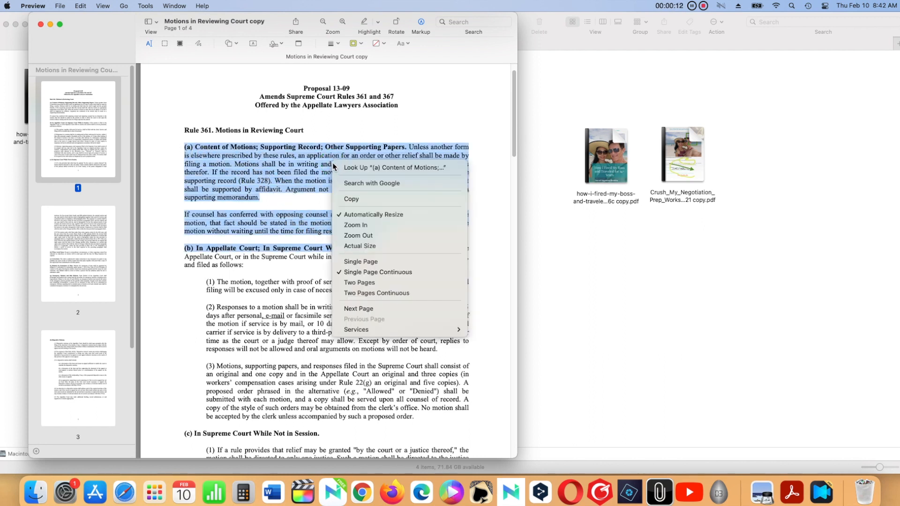
left_click(397, 199)
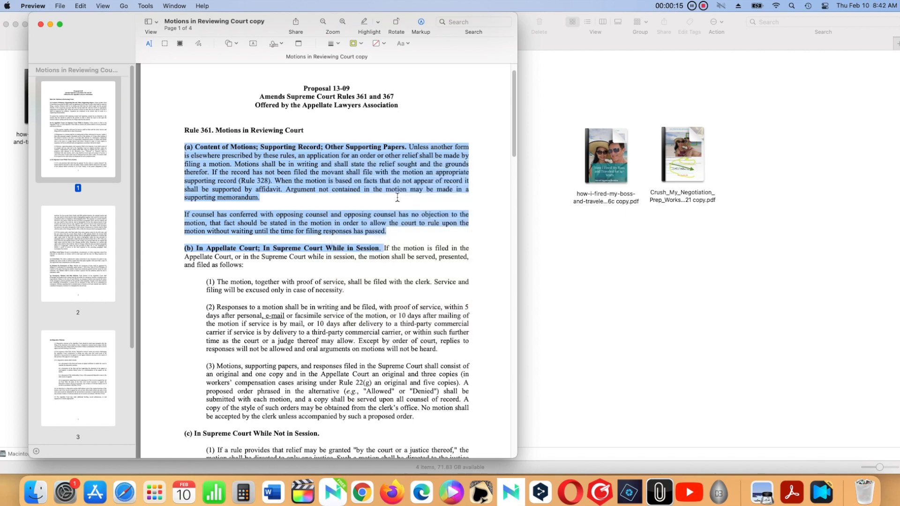
left_click(272, 492)
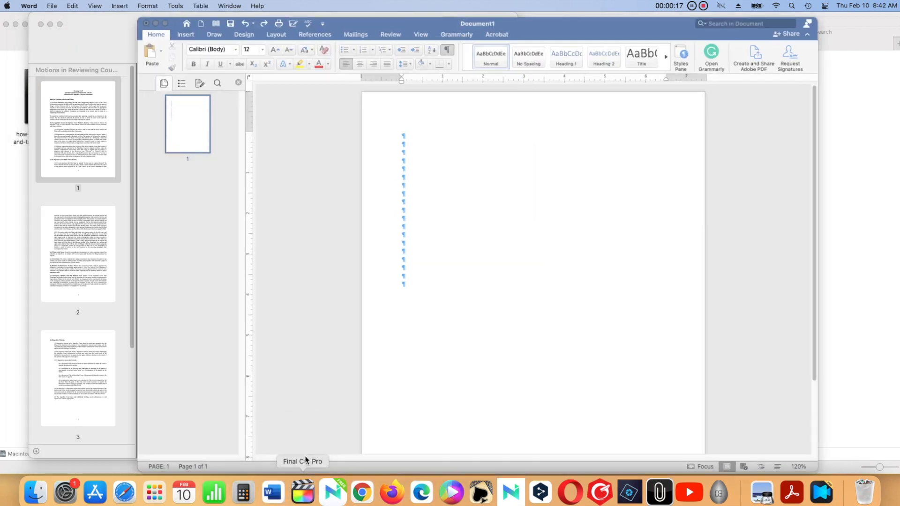
right_click(425, 167)
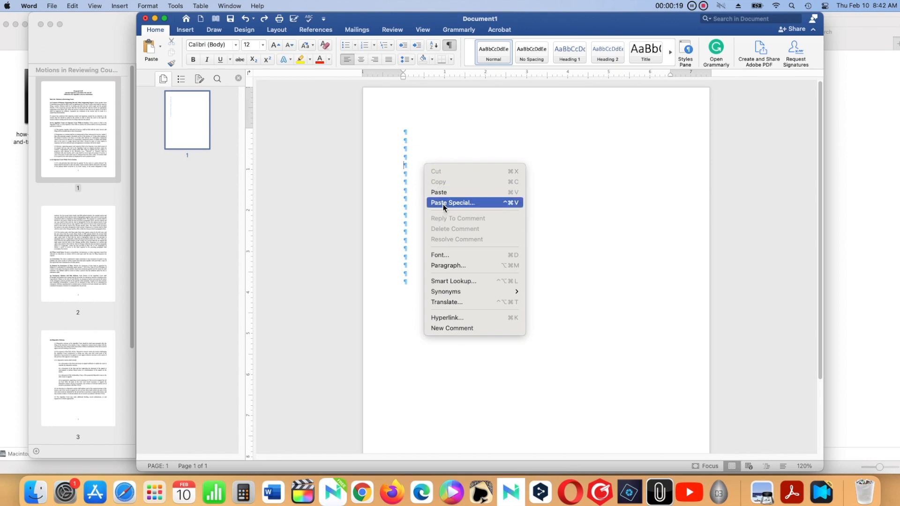
left_click(446, 196)
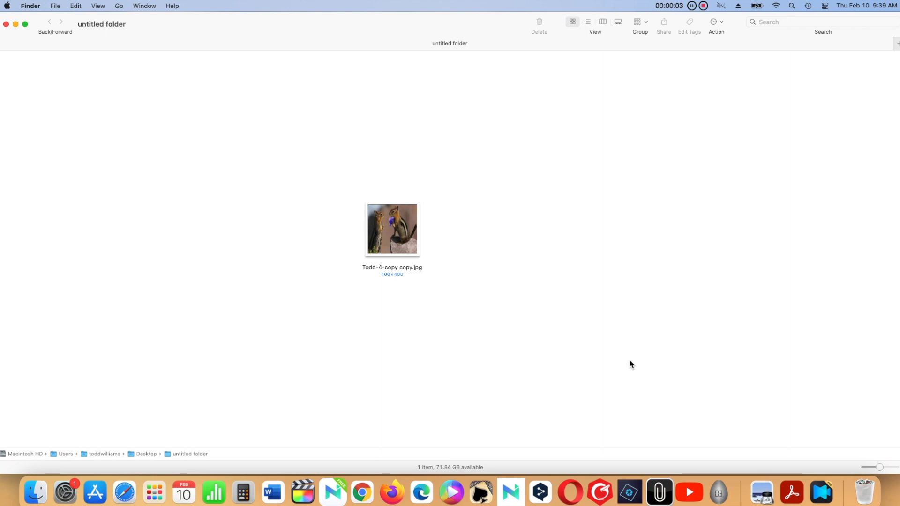
Open the chipmunk JPG from Finder in Preview, enlarge its window and zoom out to show the whole photo.
right_click(409, 246)
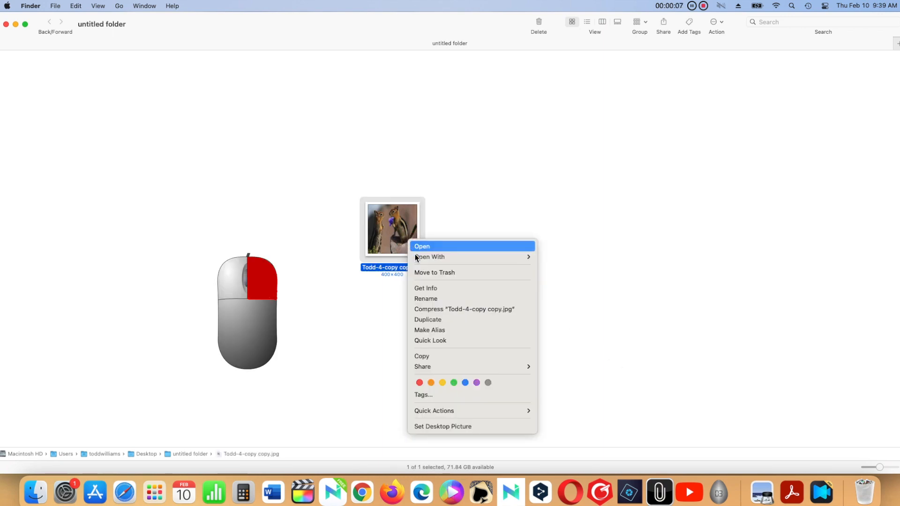
mouse_move(428, 259)
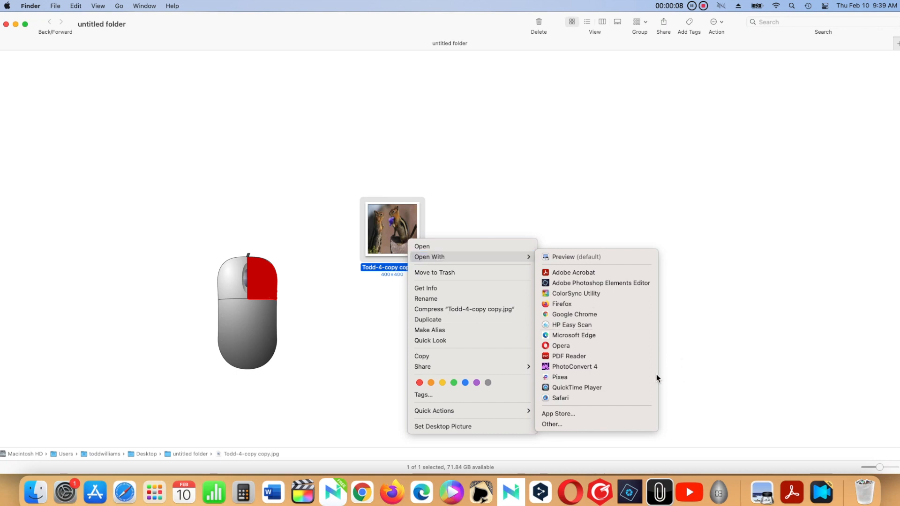
left_click(622, 257)
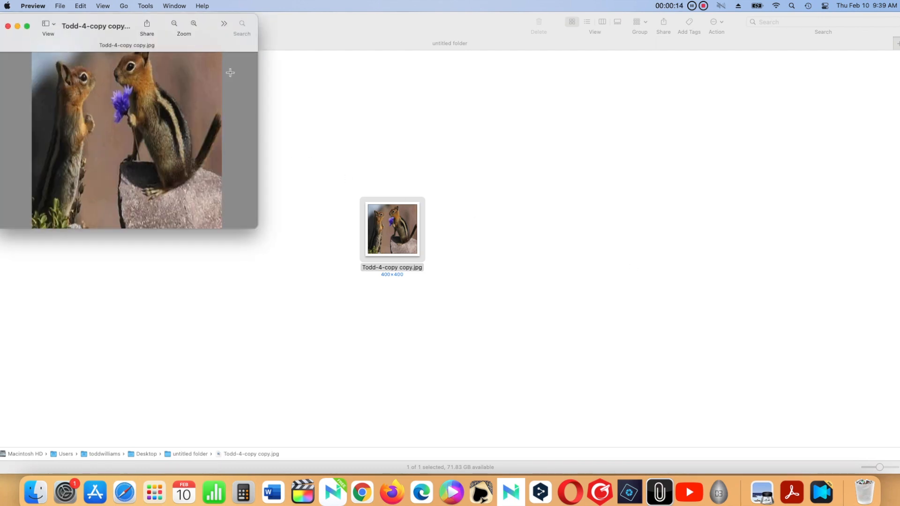
left_click_drag(257, 226, 707, 428)
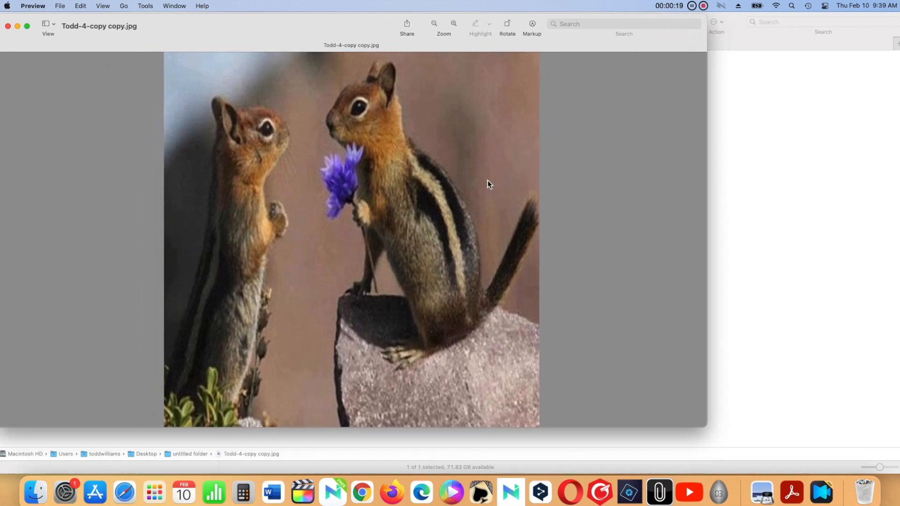
left_click(434, 24)
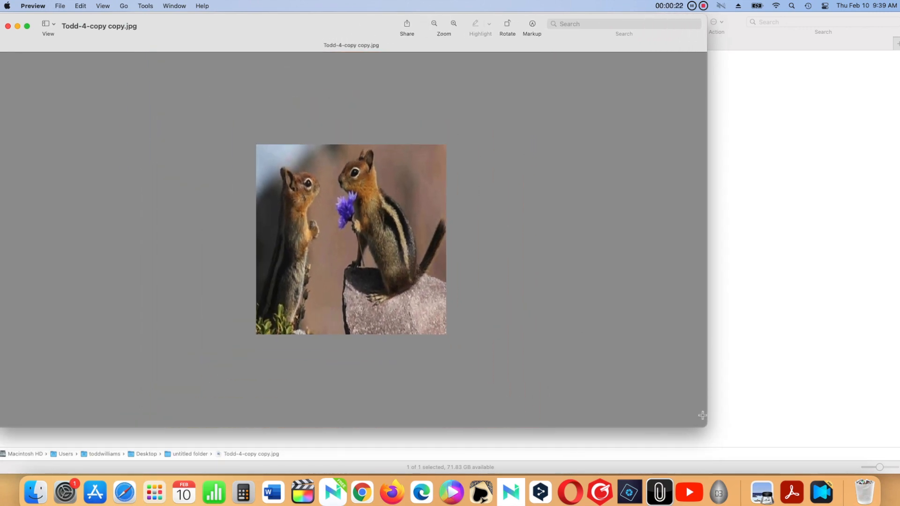
left_click_drag(707, 423, 474, 403)
left_click_drag(175, 14, 262, 12)
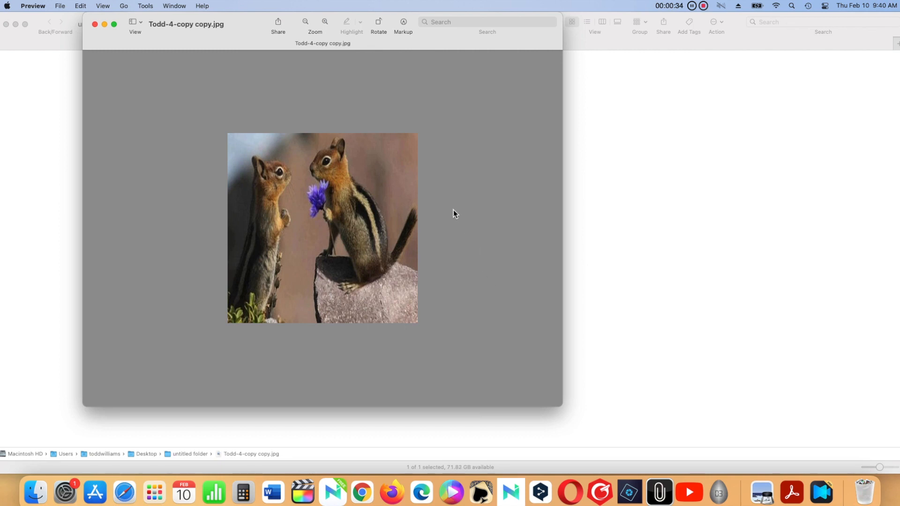
Open the color adjustment controls for the chipmunk photo.
left_click(145, 6)
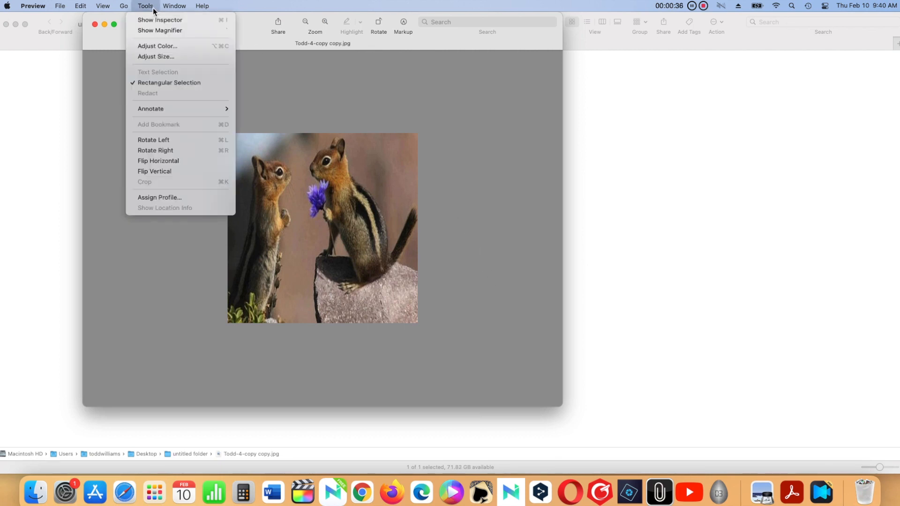
left_click(167, 46)
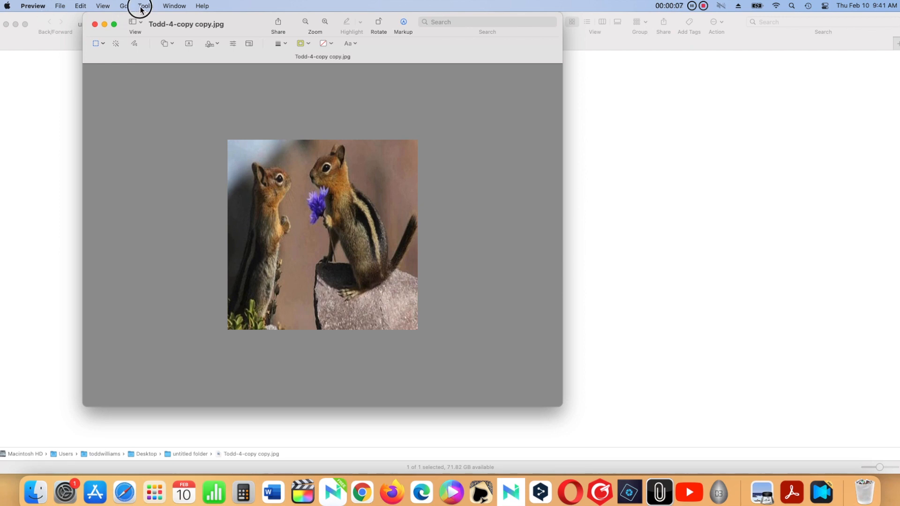
Open the size adjustment settings for the chipmunk photo and review the preset fit sizes, keeping Custom.
left_click(141, 7)
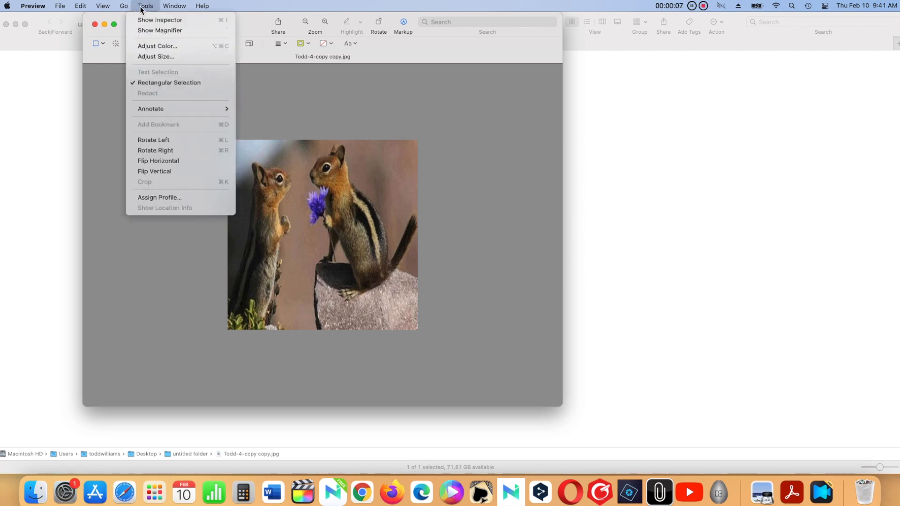
left_click(197, 56)
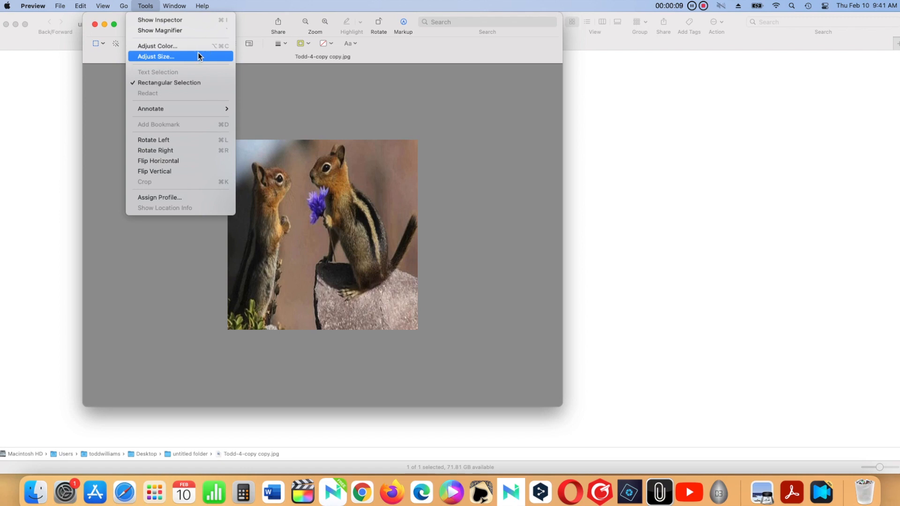
left_click(197, 56)
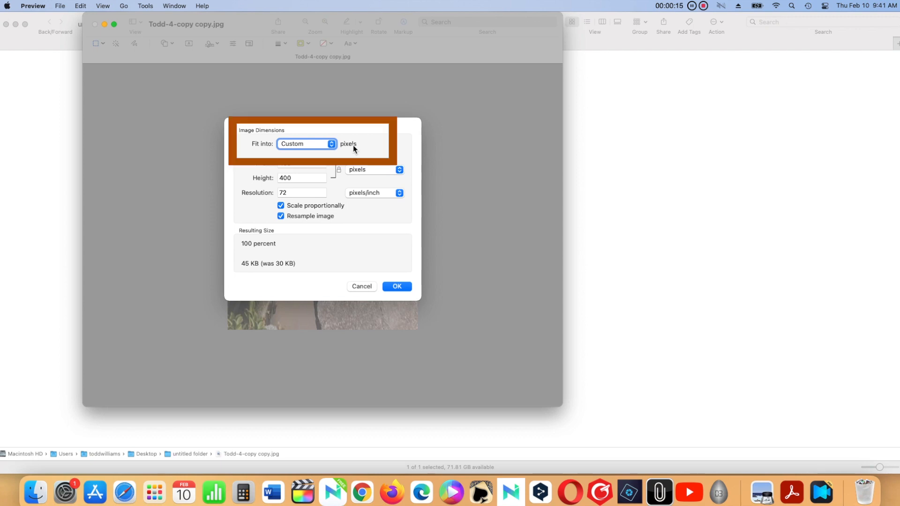
left_click(335, 147)
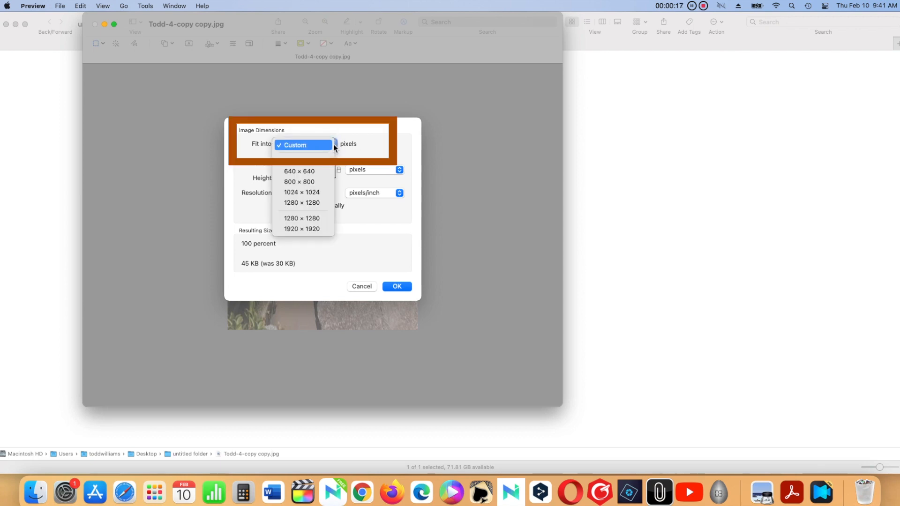
left_click(403, 149)
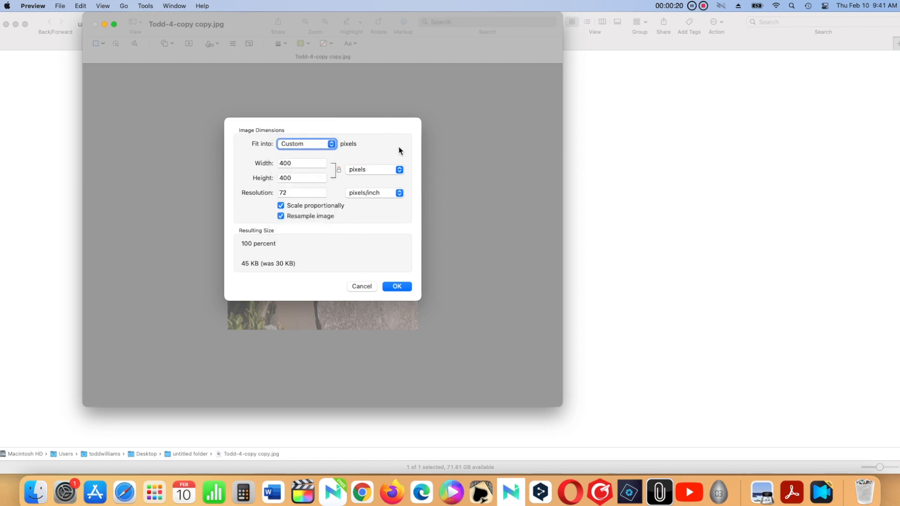
Turn off proportional scaling in the photo's size settings so width and height can be set independently.
left_click(341, 173)
left_click(341, 172)
left_click(282, 205)
left_click(282, 206)
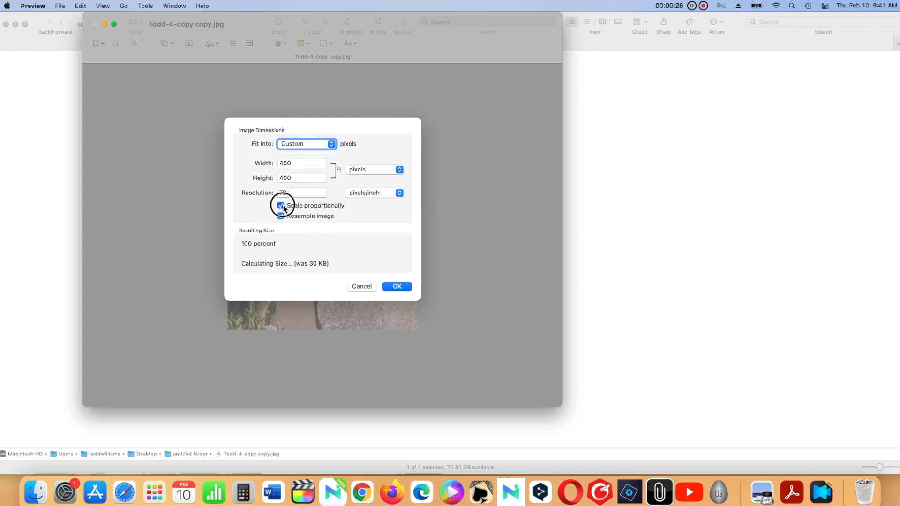
left_click(282, 206)
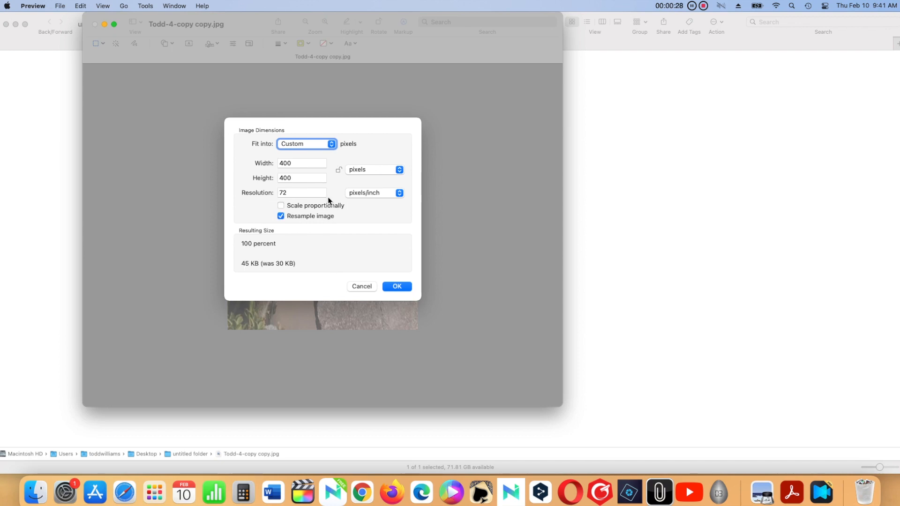
Resize the chipmunk photo to 1920 pixels wide and 1080 pixels high, keeping pixels as the unit.
key("Tab")
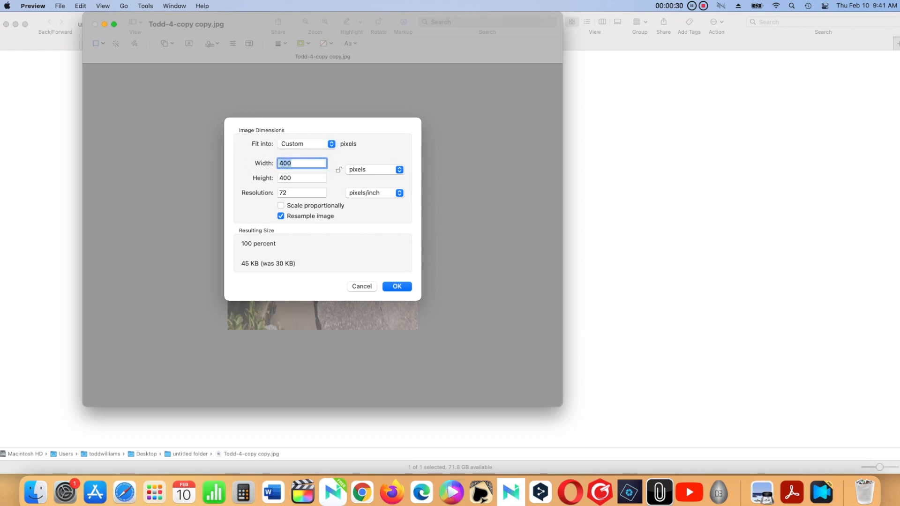
type("1920")
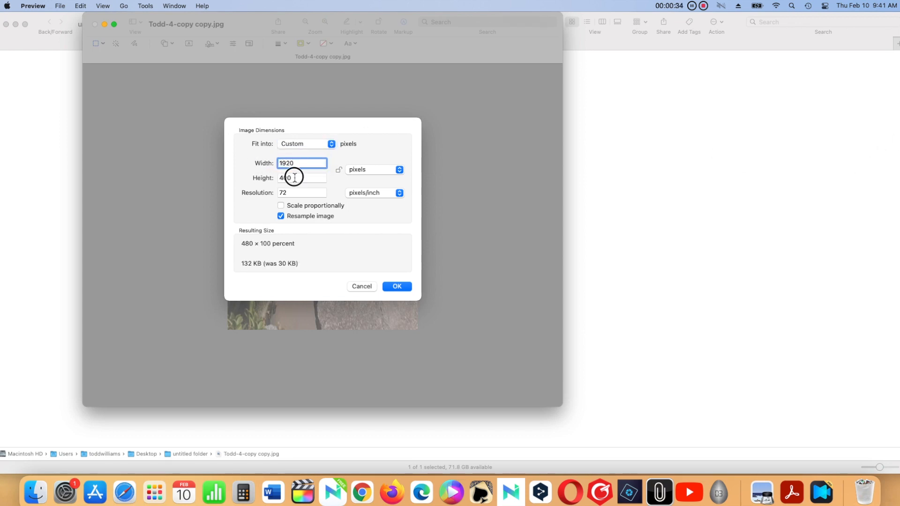
key("Tab")
type("1080")
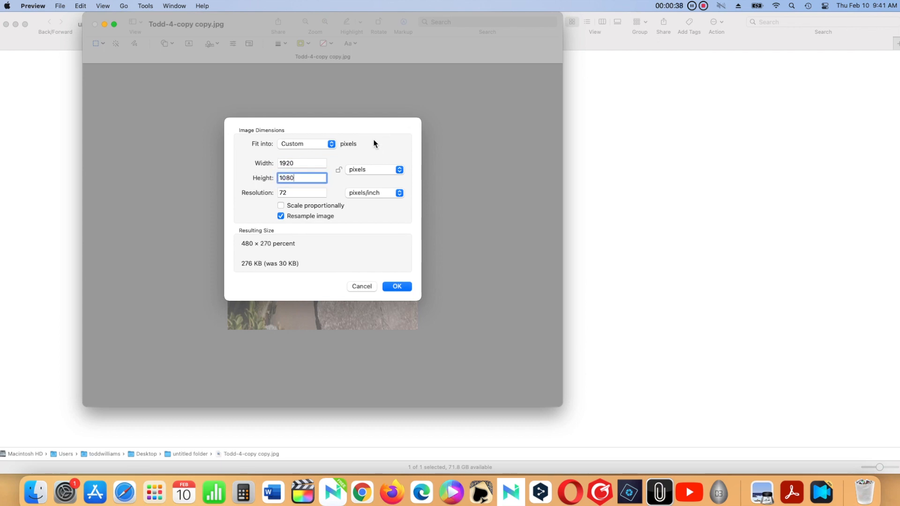
left_click(397, 169)
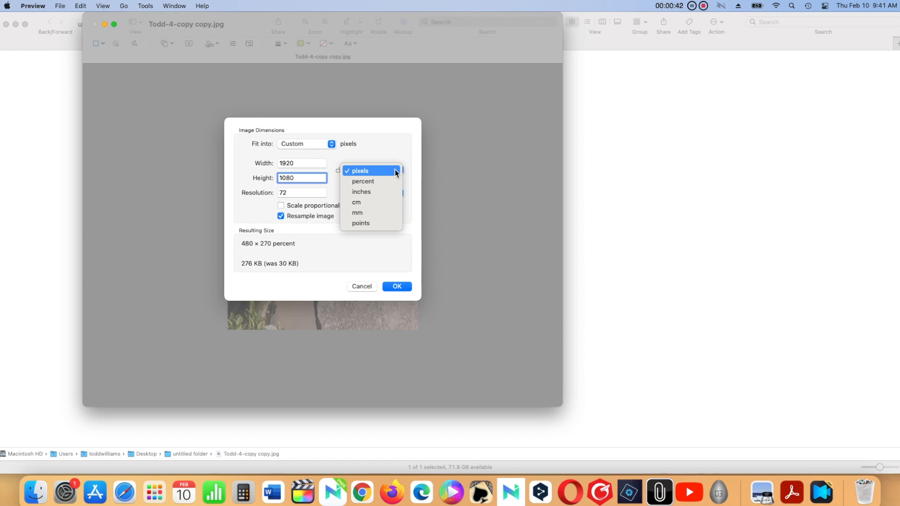
left_click(396, 171)
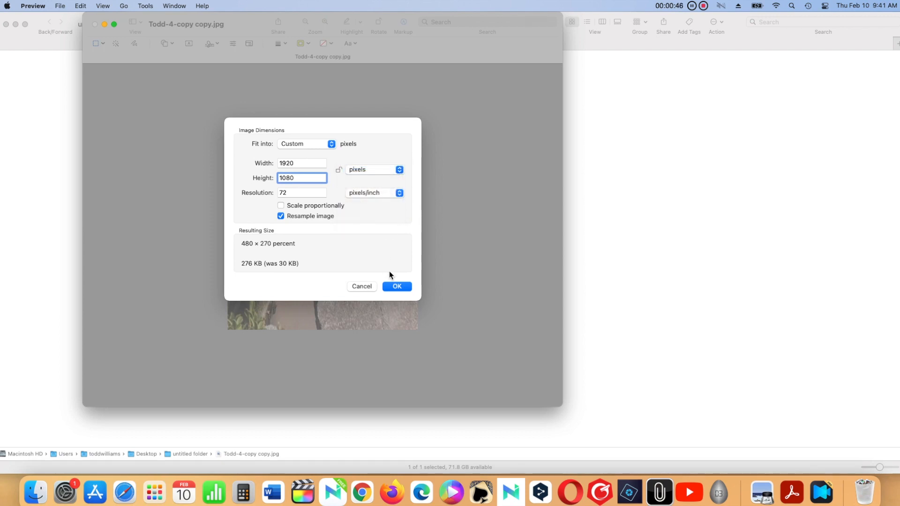
left_click(407, 291)
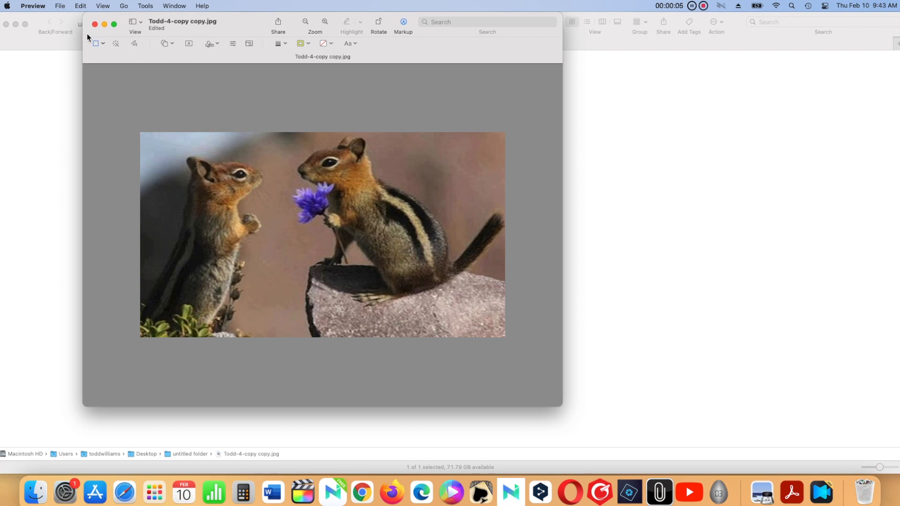
Export the resized chipmunk photo to Downloads as a PNG named Test=5.
left_click(64, 7)
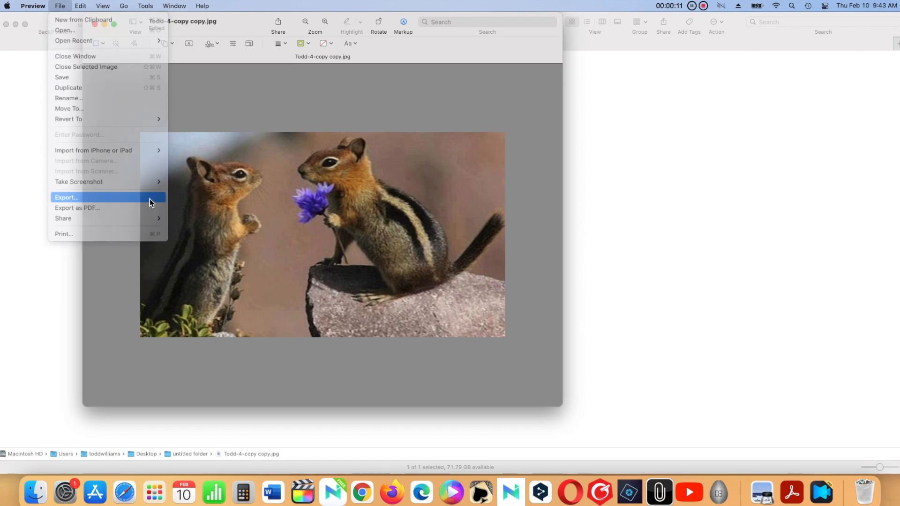
left_click(149, 201)
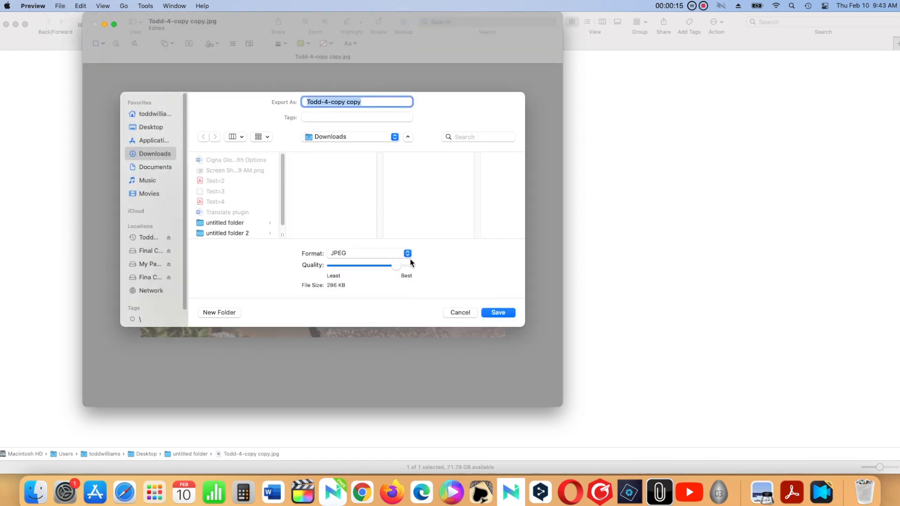
left_click(408, 253)
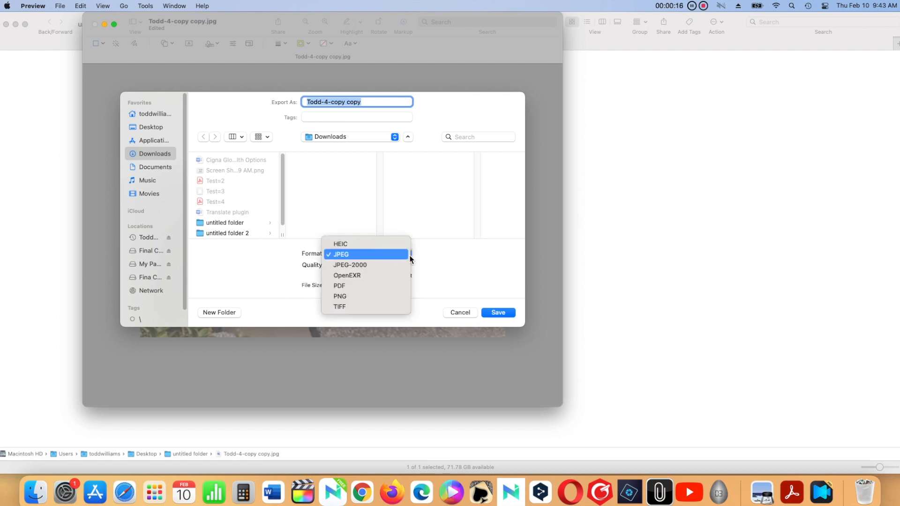
left_click(408, 301)
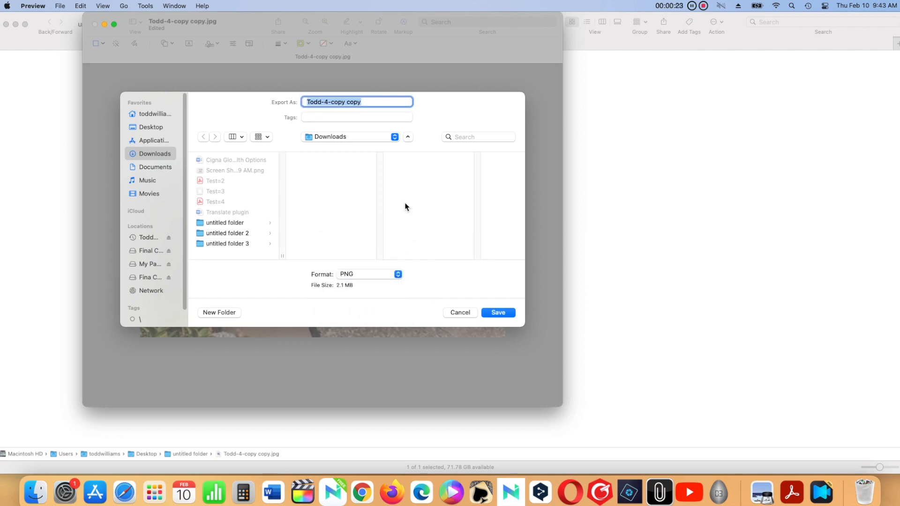
type("Test=5")
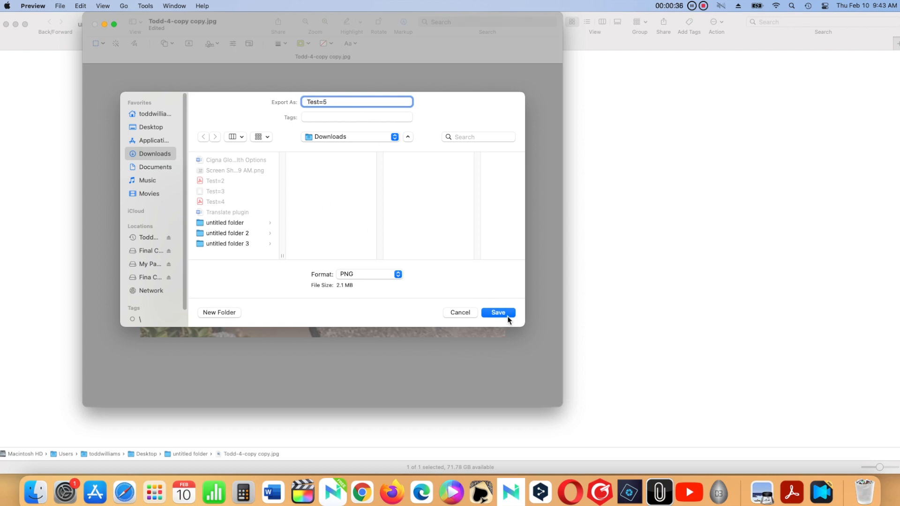
left_click(508, 311)
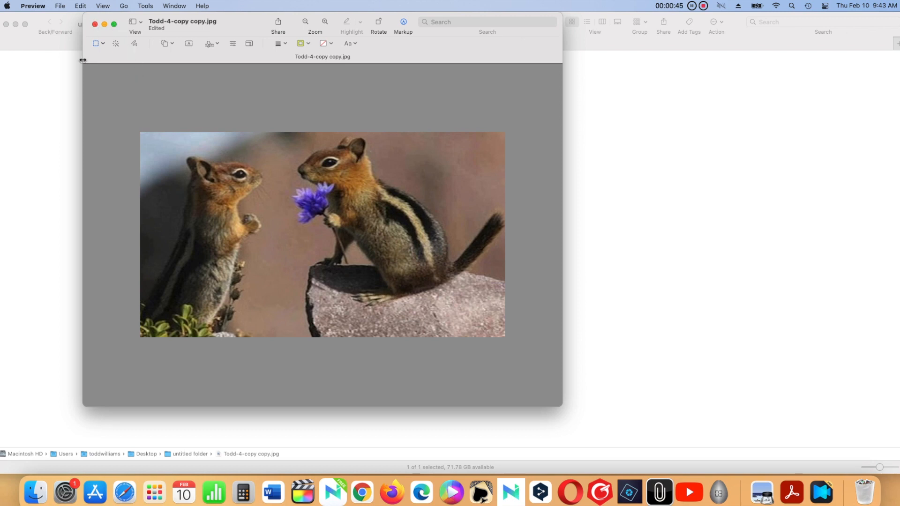
Open the Test=5 image from the Downloads folder in Preview and close the original photo's window.
key("super+q")
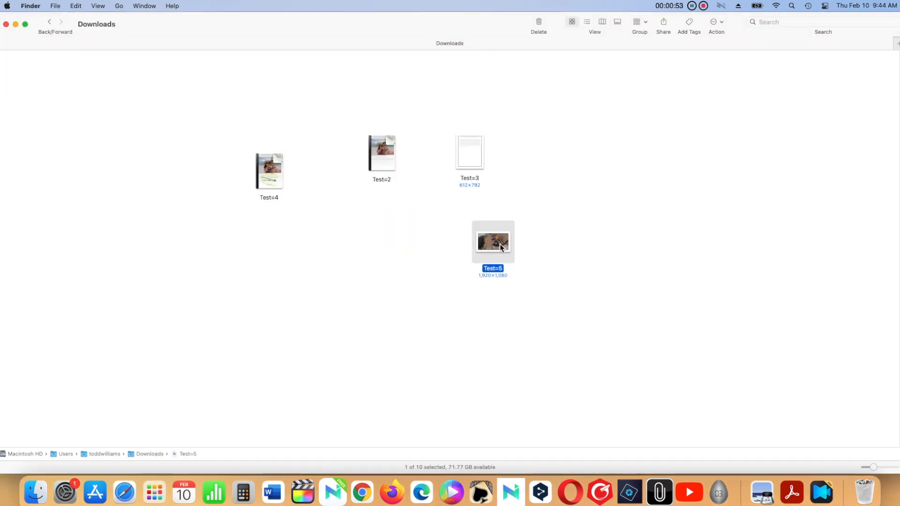
right_click(499, 244)
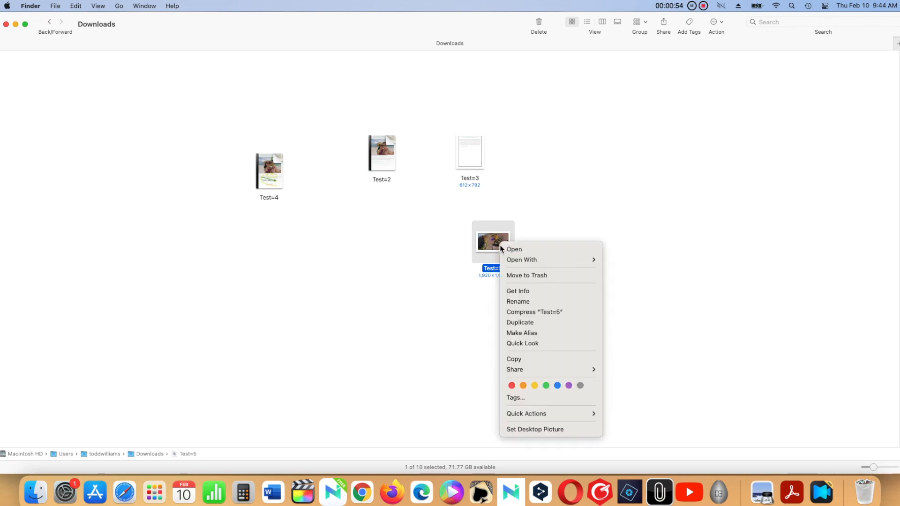
mouse_move(539, 260)
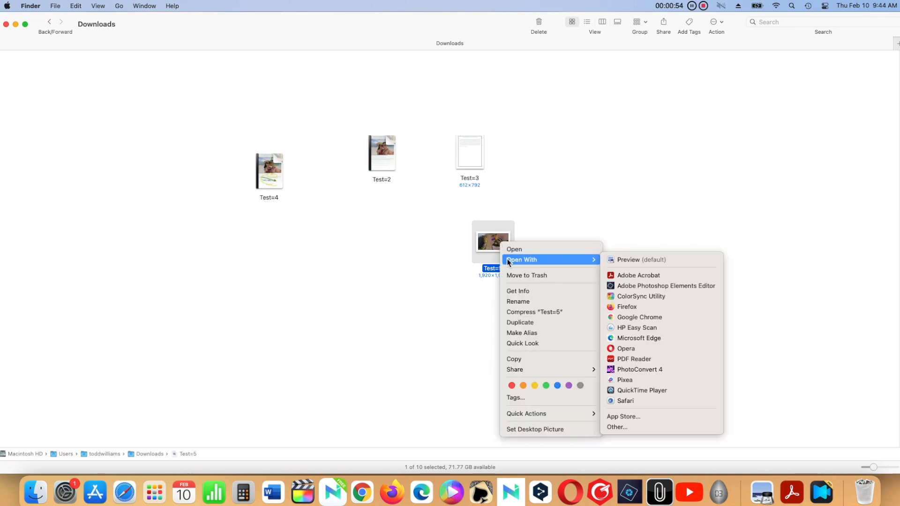
left_click(711, 259)
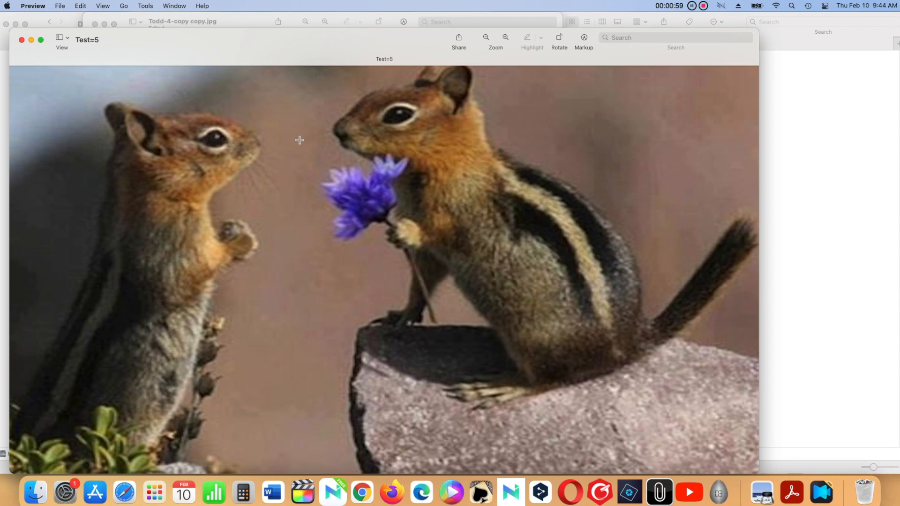
left_click(252, 24)
left_click(95, 24)
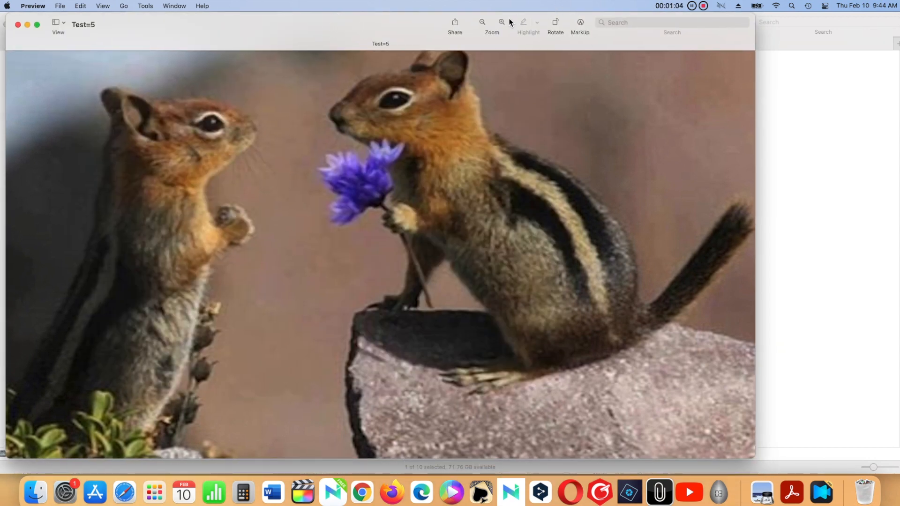
left_click(488, 22)
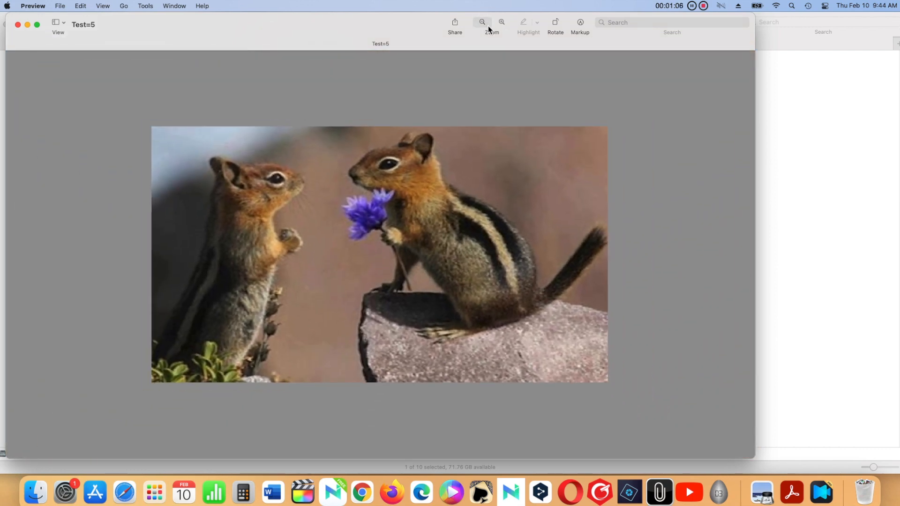
Show the markup tools and delete a wide rectangular selection across the seated chipmunk's lower body and the rock's top edge.
left_click(586, 26)
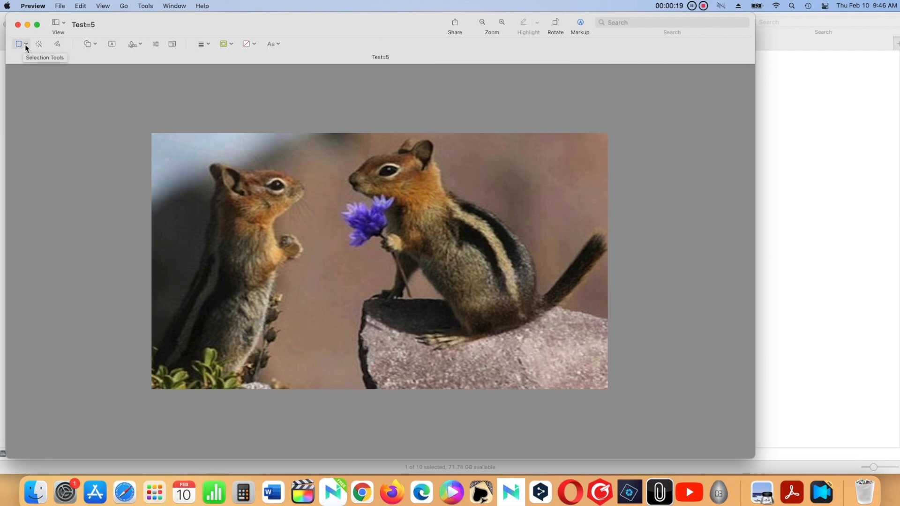
left_click(25, 45)
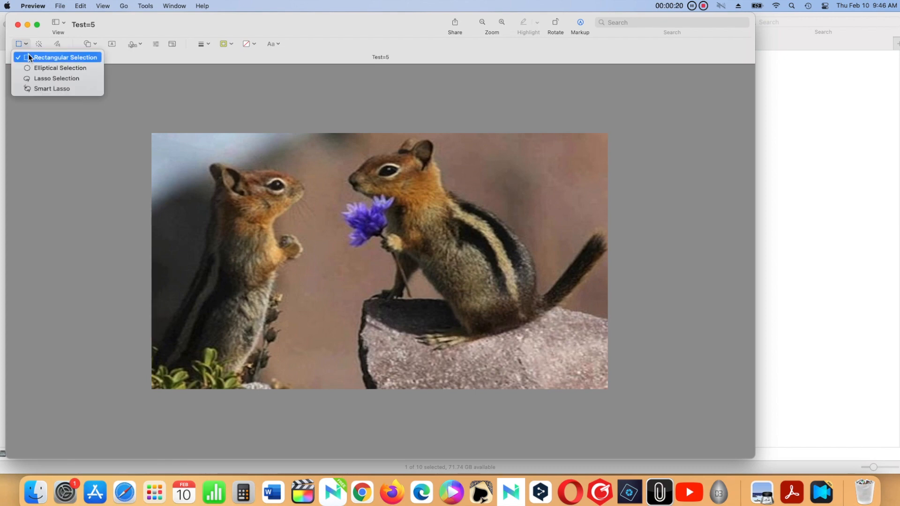
left_click(33, 58)
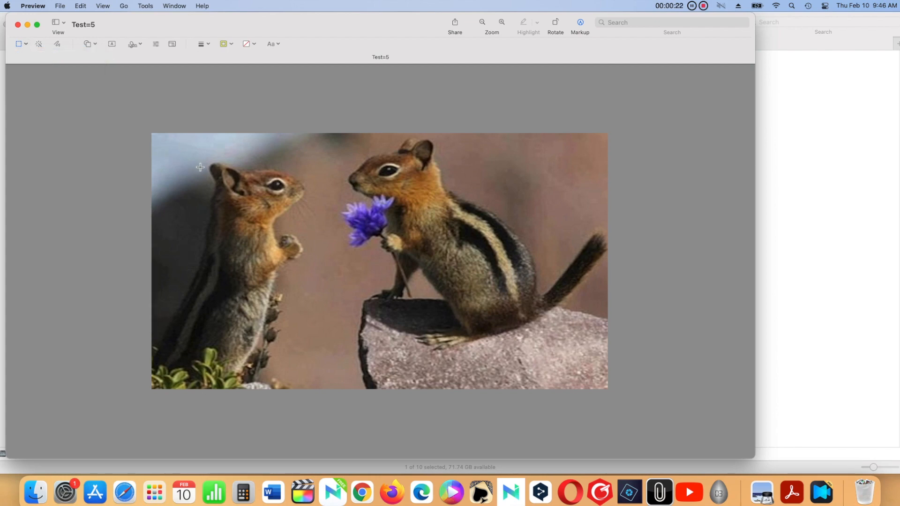
left_click_drag(310, 273, 491, 327)
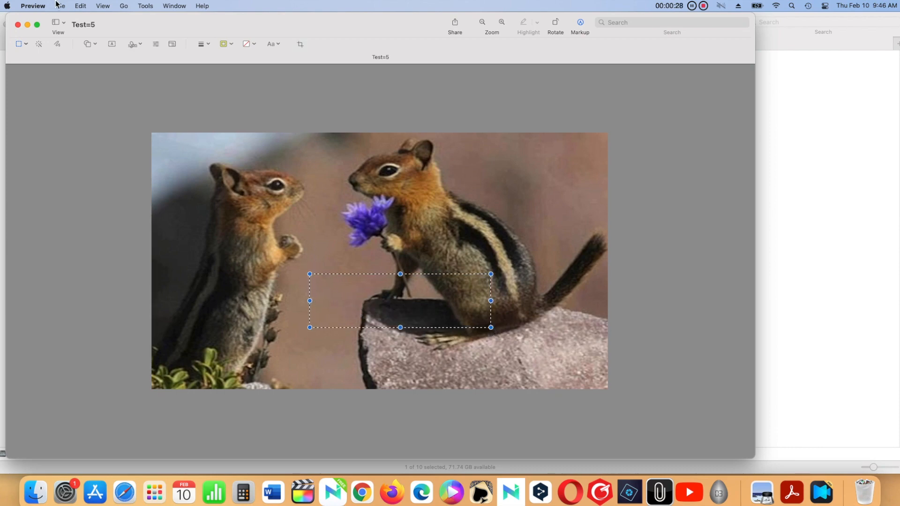
left_click(81, 6)
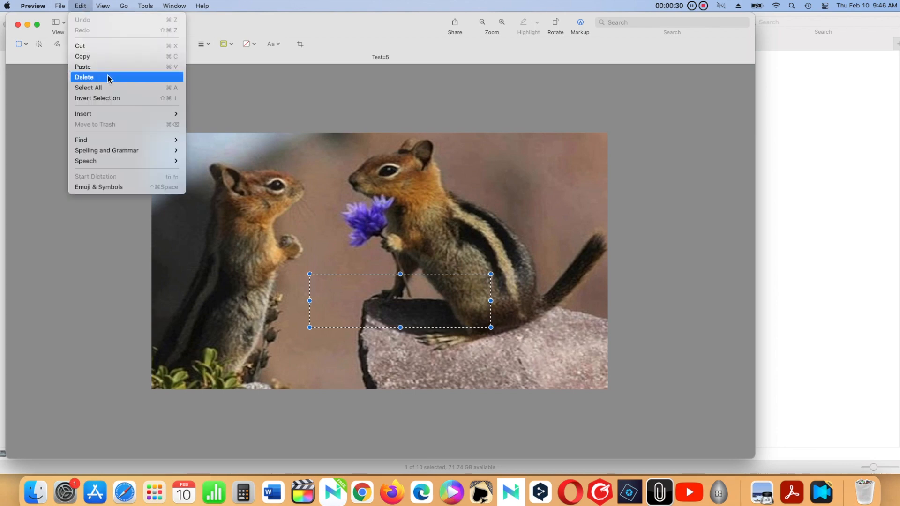
left_click(139, 81)
left_click(140, 81)
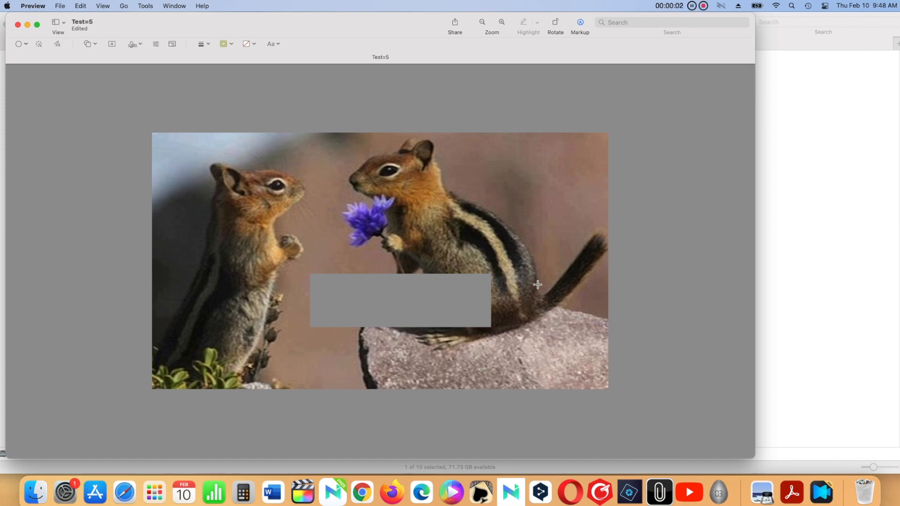
Delete an elliptical selection from the plain background above the right chipmunk's back.
left_click(26, 45)
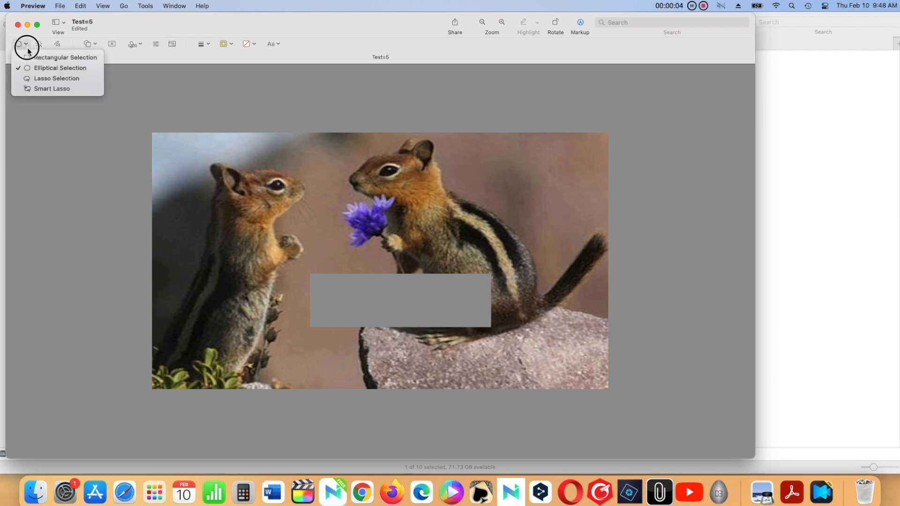
left_click(40, 72)
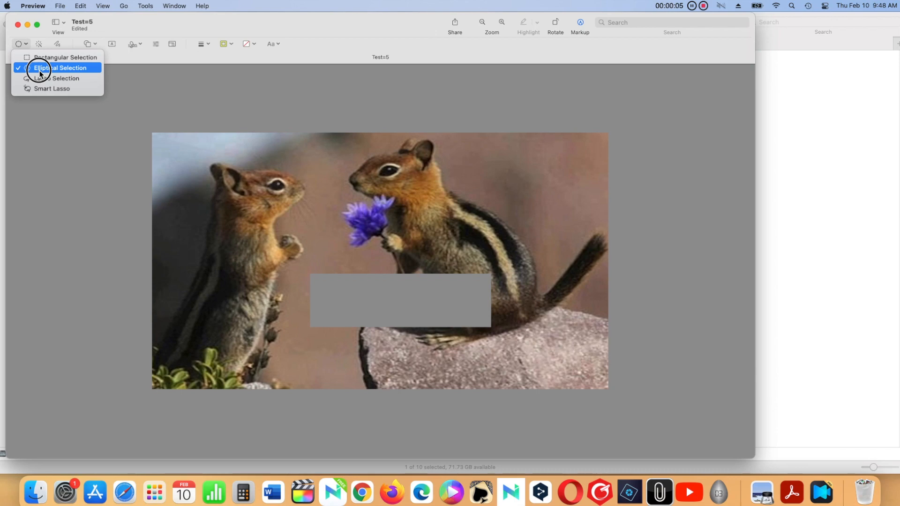
left_click_drag(491, 163, 555, 204)
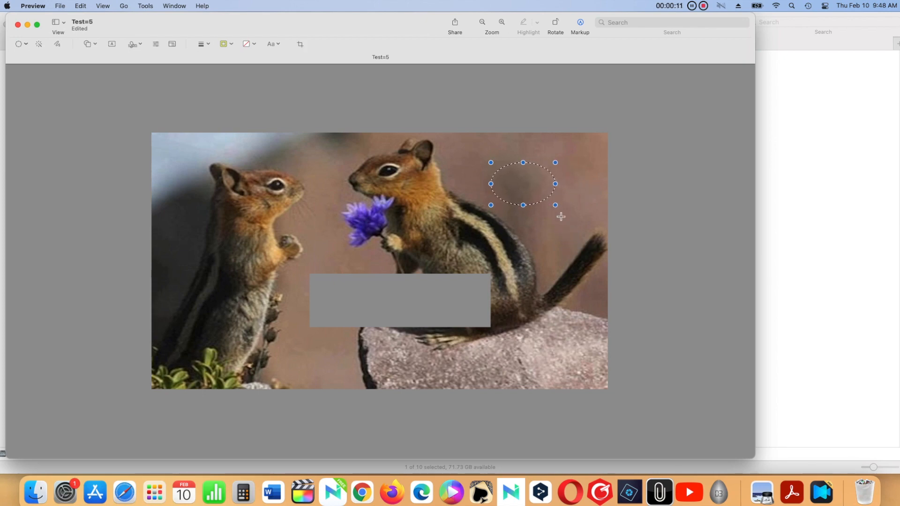
left_click(87, 5)
left_click(112, 77)
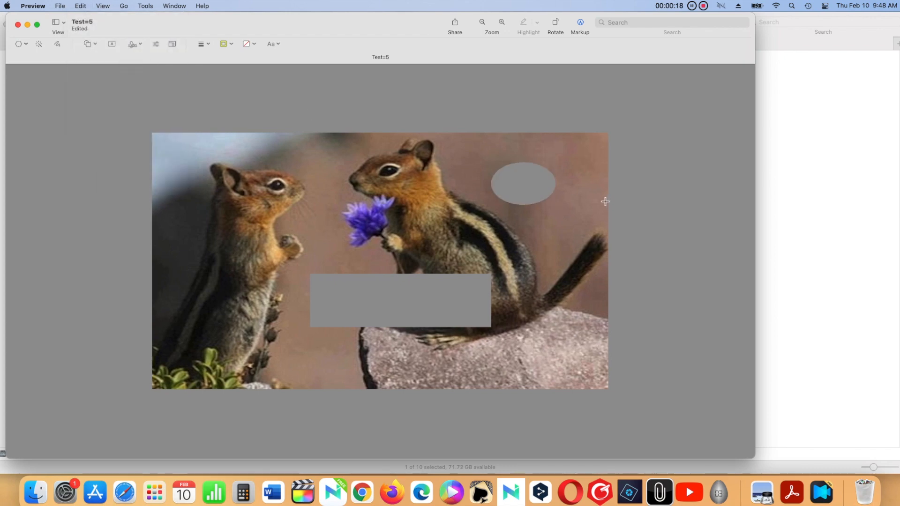
Trace the standing chipmunk with a Lasso Selection and delete it from the image.
left_click(29, 44)
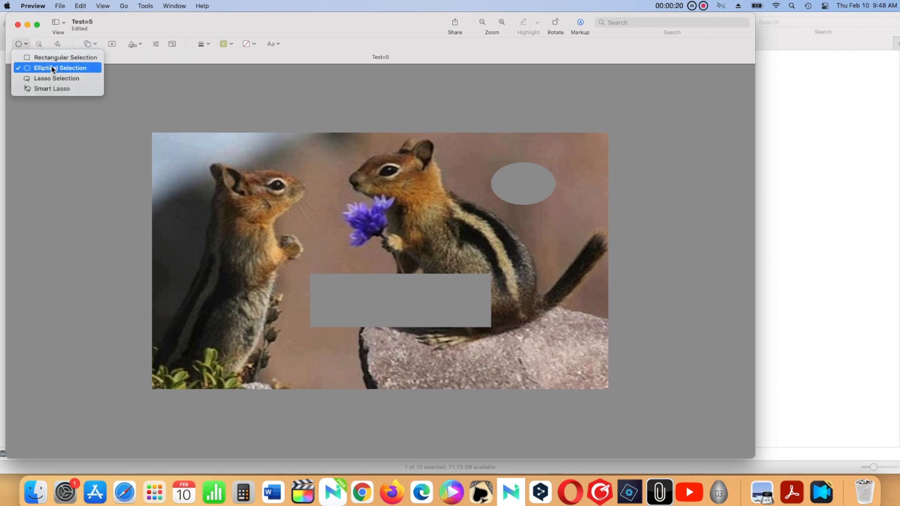
left_click(86, 81)
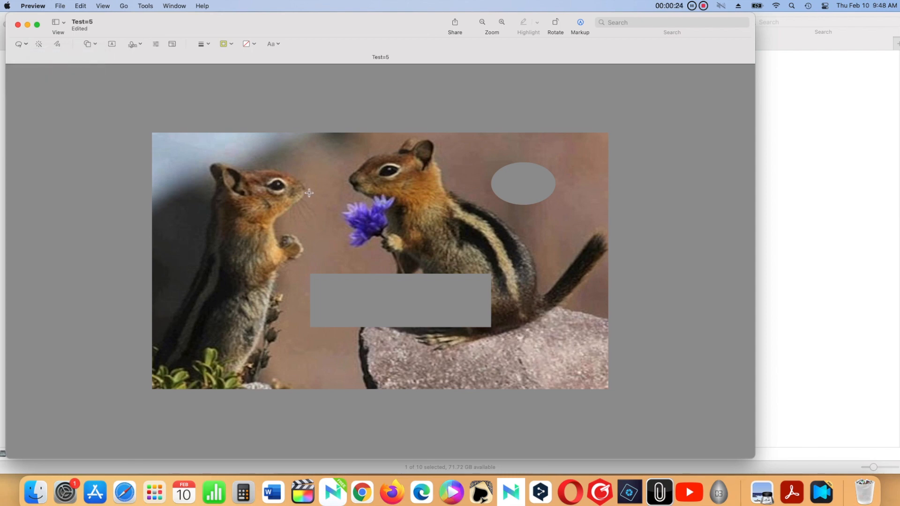
mouse_move(309, 193)
left_mouse_down()
mouse_move(283, 171)
mouse_move(211, 156)
mouse_move(210, 211)
left_mouse_up()
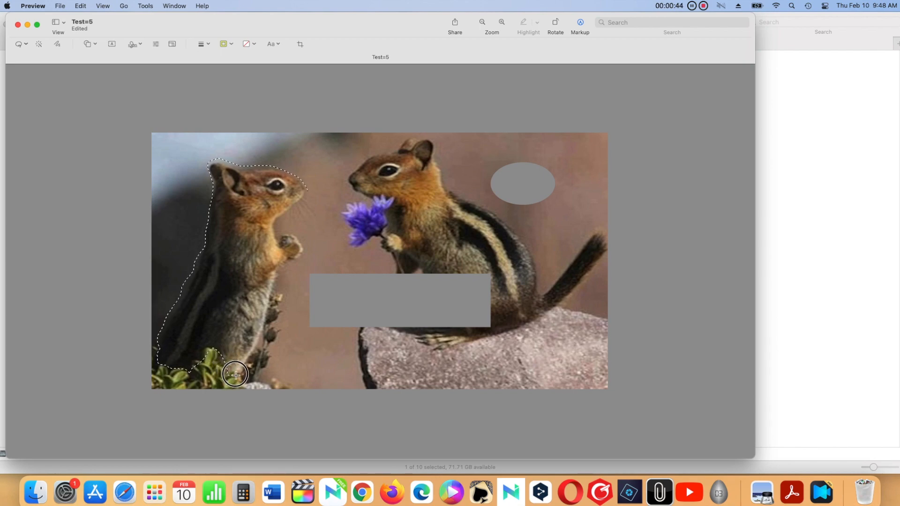
mouse_move(253, 367)
left_mouse_down()
mouse_move(268, 295)
mouse_move(307, 238)
mouse_move(273, 231)
mouse_move(276, 220)
mouse_move(308, 191)
left_mouse_up()
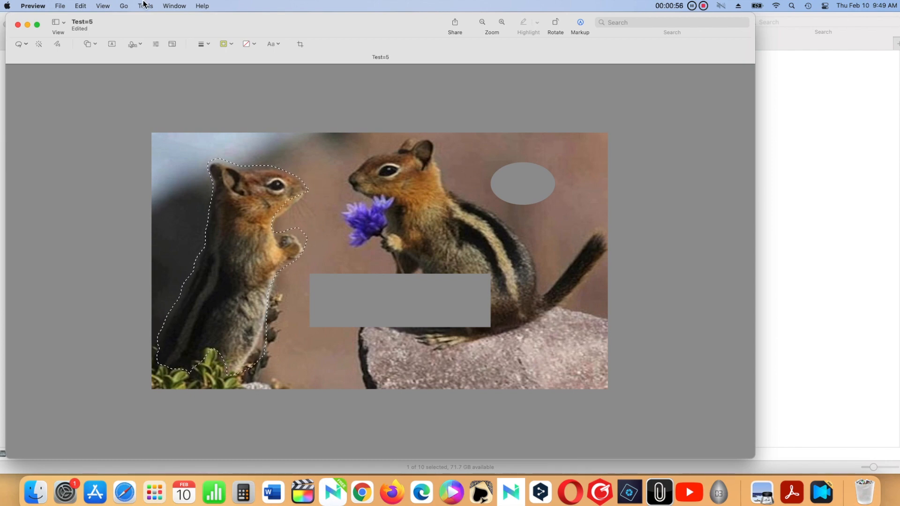
left_click(83, 8)
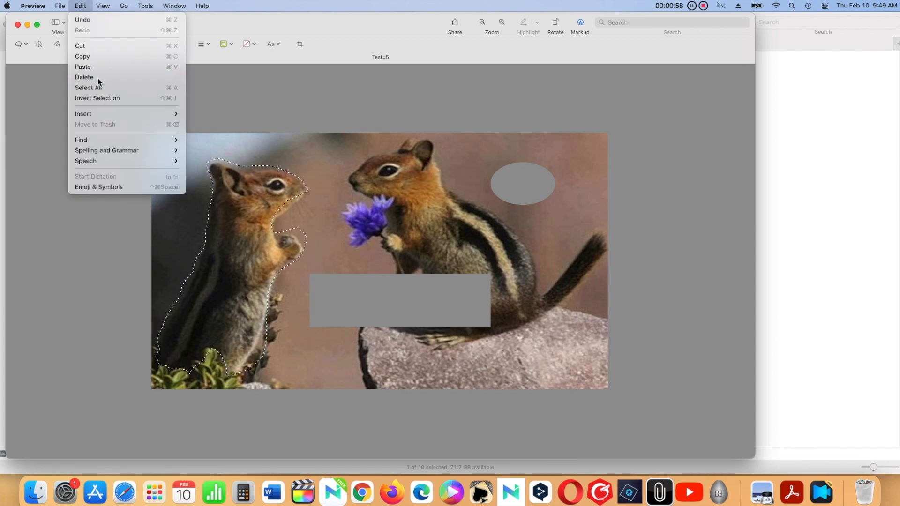
left_click(101, 75)
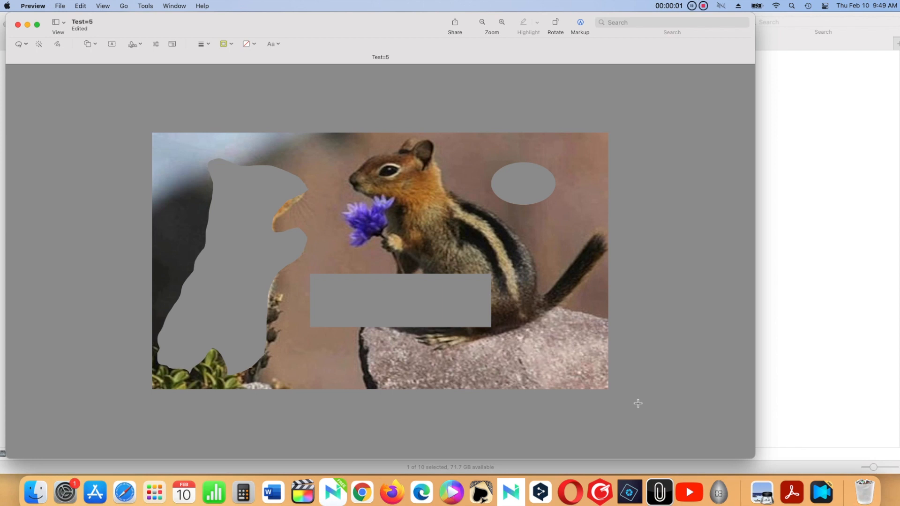
Delete a small Smart Lasso selection at the edge of the green leaves below the chipmunk cut-out.
left_click(28, 44)
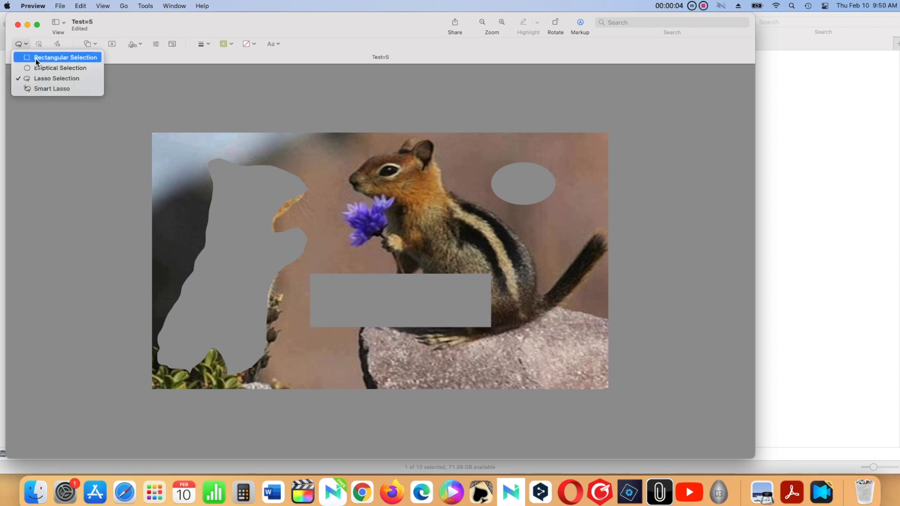
left_click(81, 90)
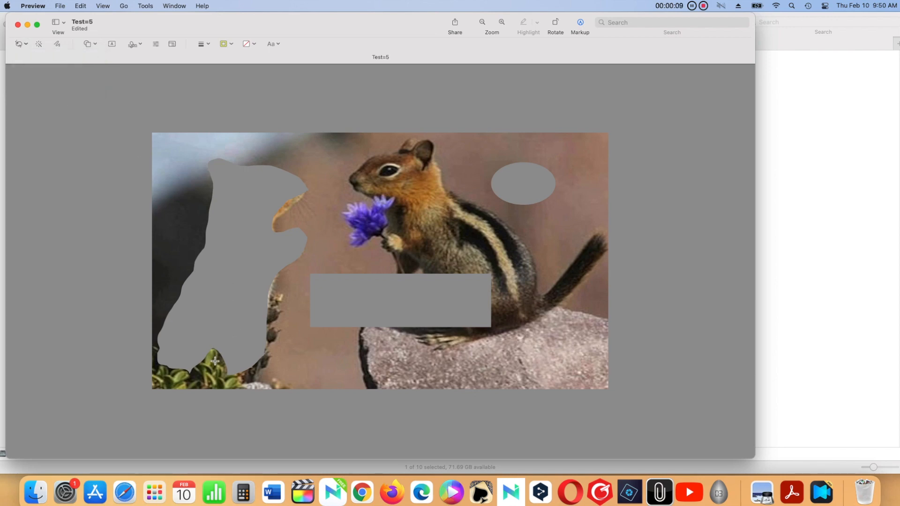
mouse_move(215, 361)
left_mouse_down()
mouse_move(209, 368)
mouse_move(244, 390)
left_mouse_up()
left_click(80, 6)
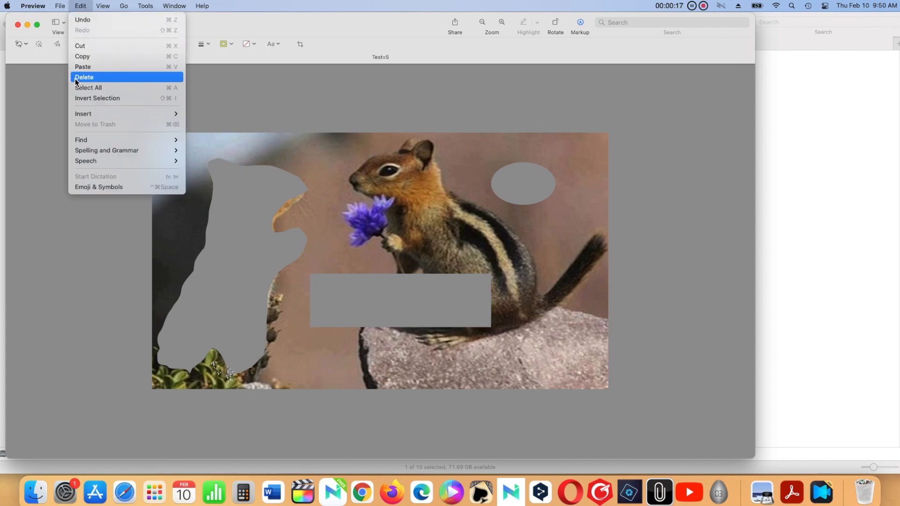
Delete two Smart Lasso selections from the dark background beside the chipmunk cut-out.
mouse_move(171, 212)
left_mouse_down()
mouse_move(167, 245)
mouse_move(183, 253)
mouse_move(199, 236)
mouse_move(202, 196)
mouse_move(175, 205)
left_mouse_up()
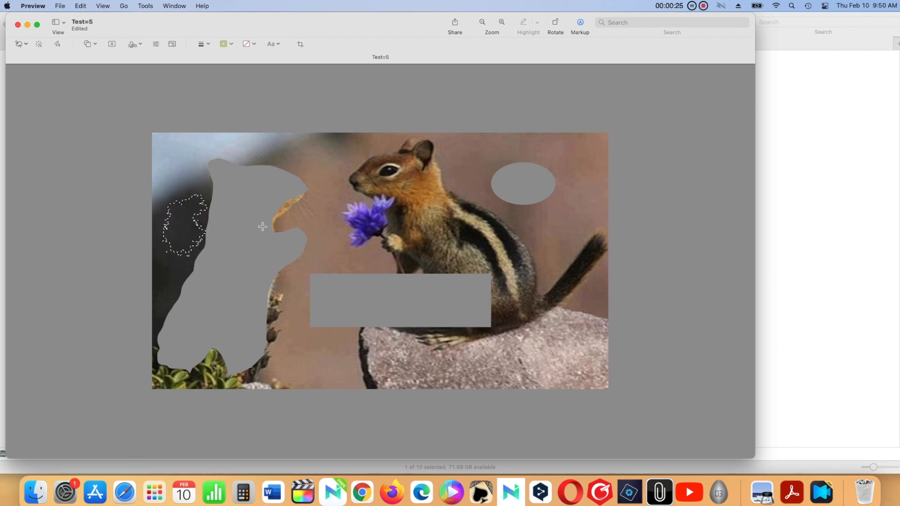
left_click(73, 7)
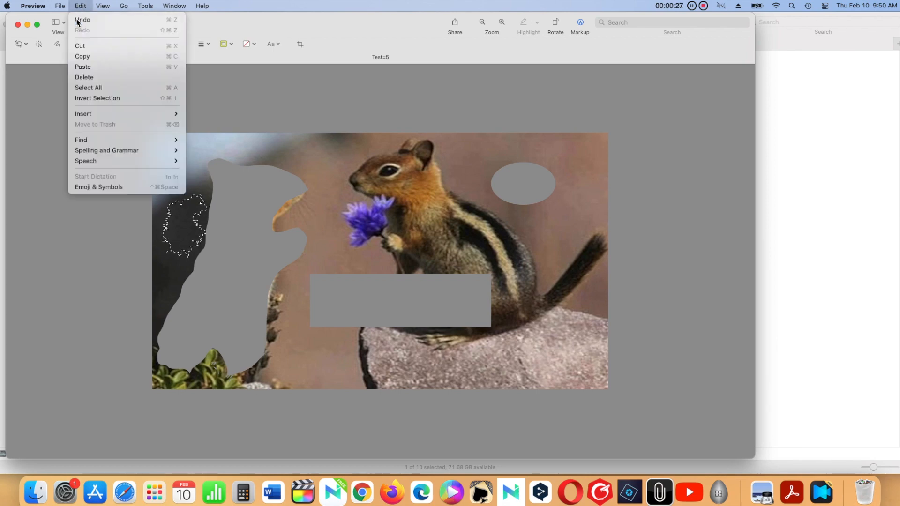
left_click(89, 73)
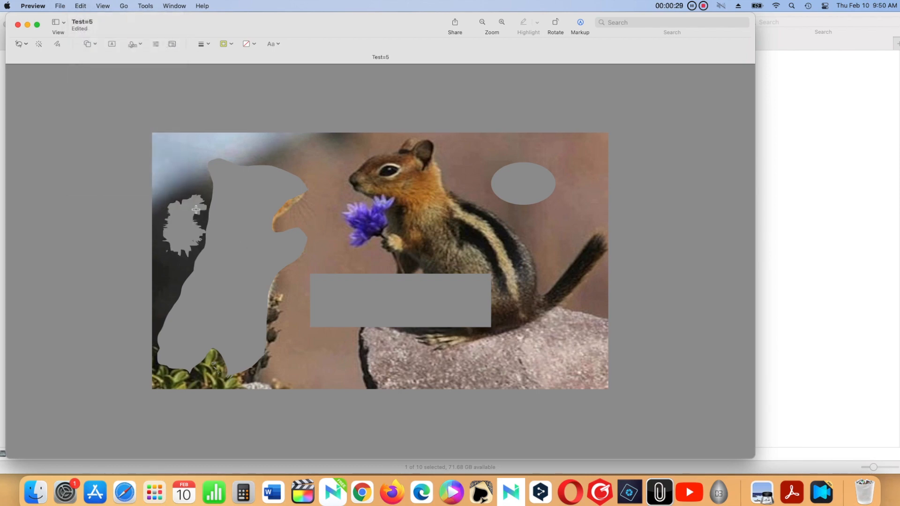
mouse_move(155, 286)
left_mouse_down()
mouse_move(180, 278)
mouse_move(198, 248)
mouse_move(187, 197)
mouse_move(167, 185)
left_mouse_up()
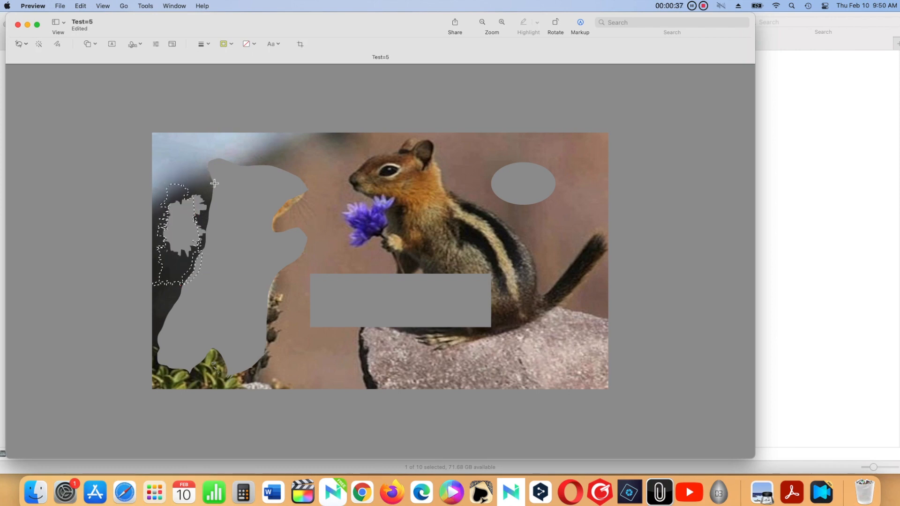
left_click(78, 6)
left_click(74, 76)
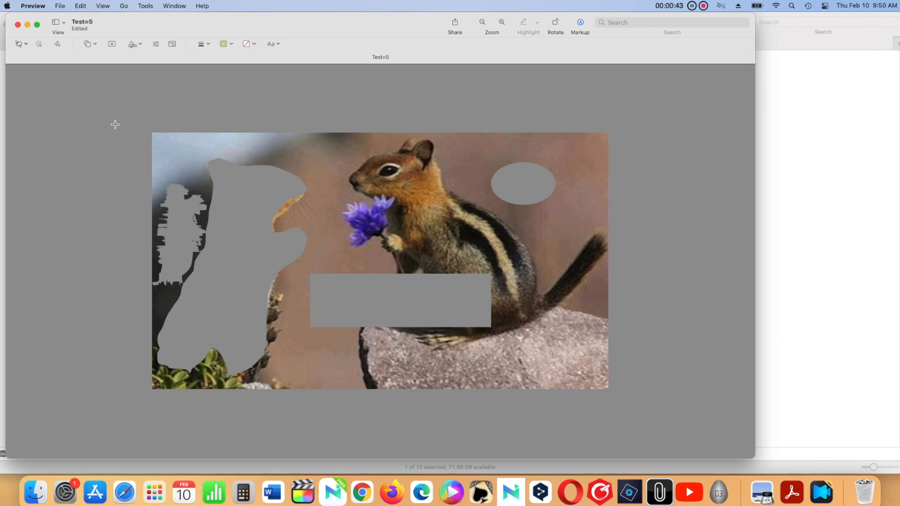
Delete the rock under the seated chipmunk using two Instant Alpha selections.
left_click(42, 47)
left_click_drag(556, 357, 557, 357)
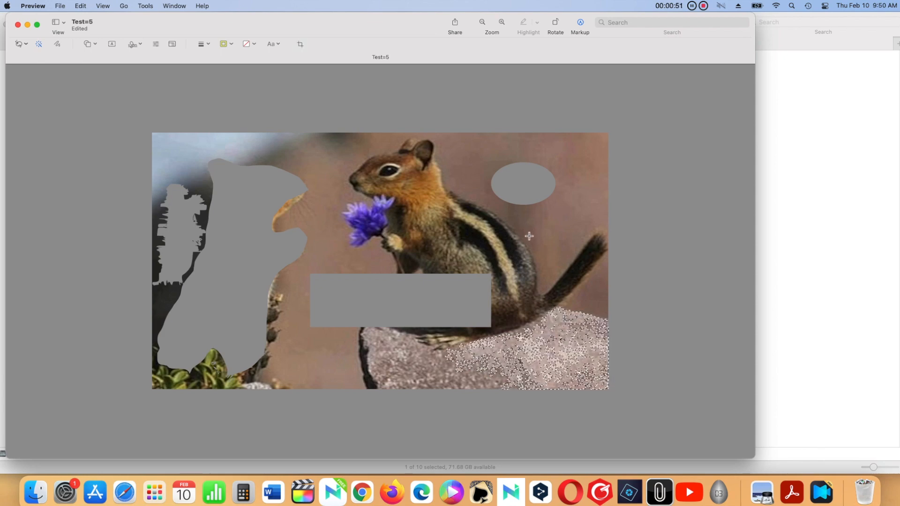
left_click(80, 7)
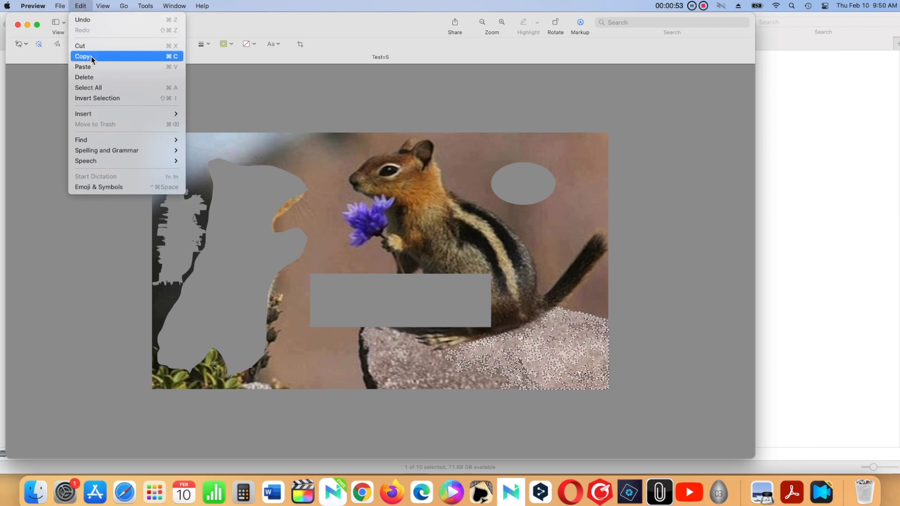
left_click(91, 76)
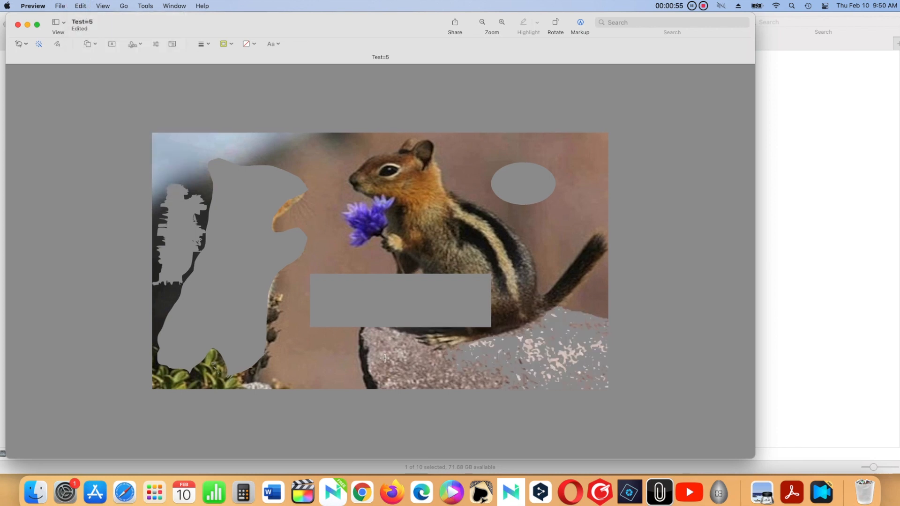
left_click_drag(376, 339, 380, 343)
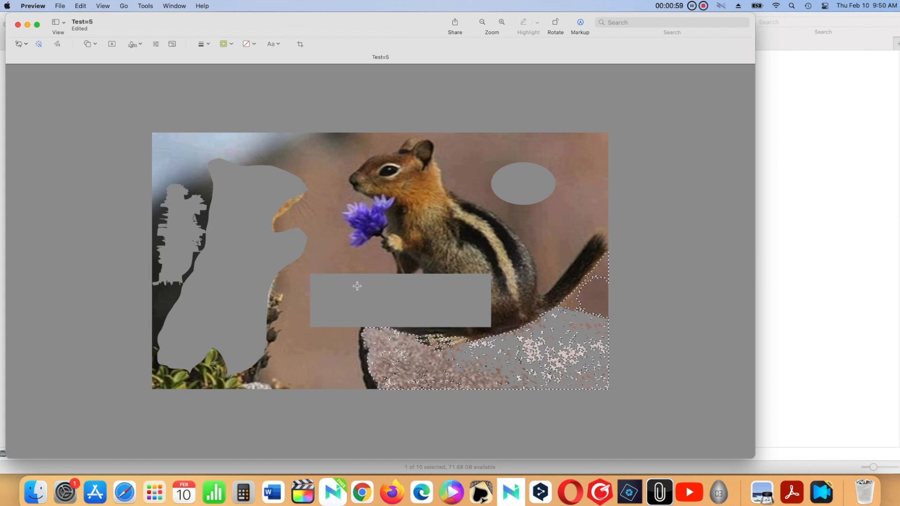
left_click(80, 6)
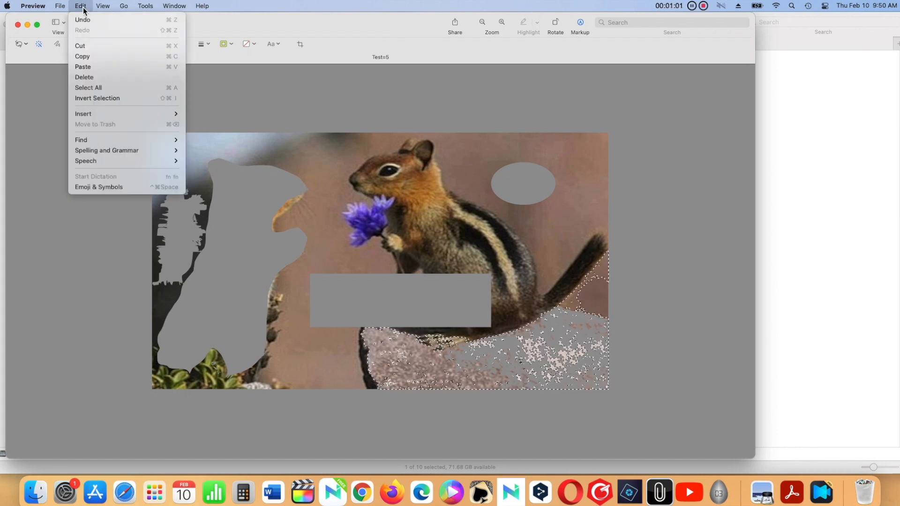
left_click(93, 77)
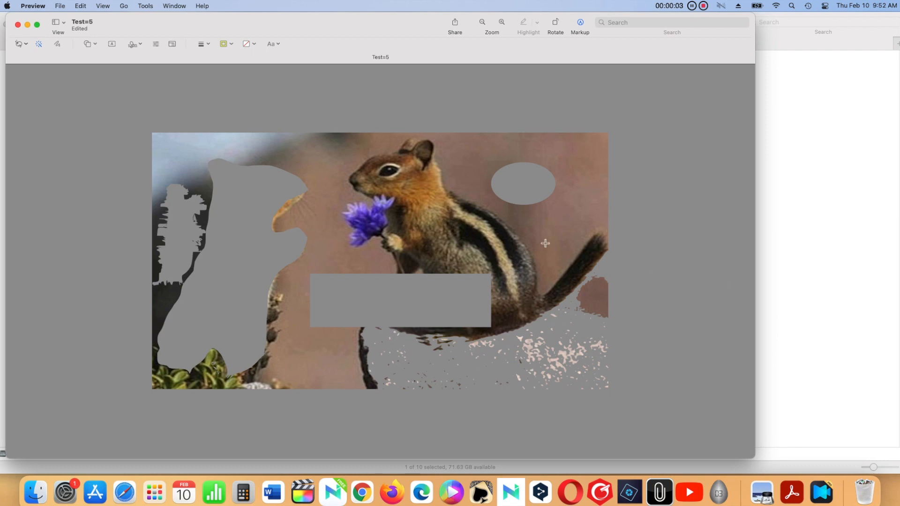
Export the cut-out image to Downloads as a PNG named Test=6 with Alpha enabled.
left_click(66, 7)
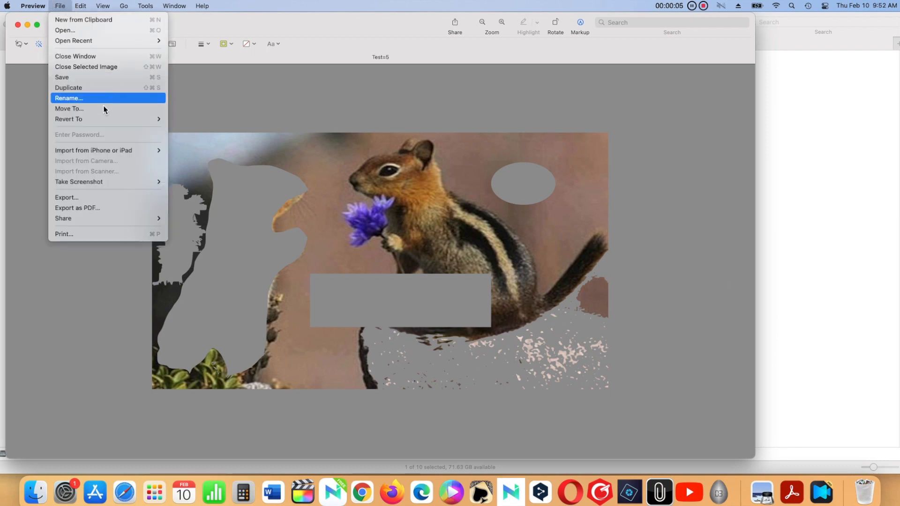
left_click(164, 201)
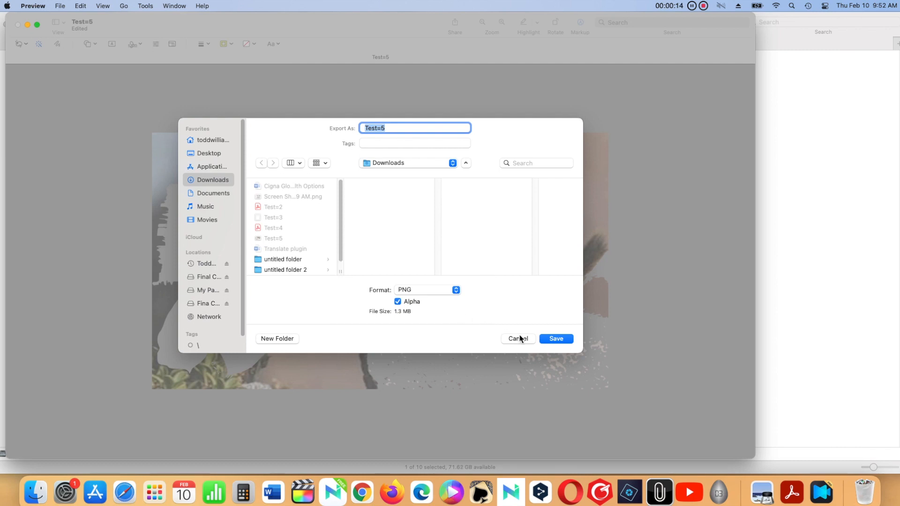
type("Test=6")
left_click(548, 339)
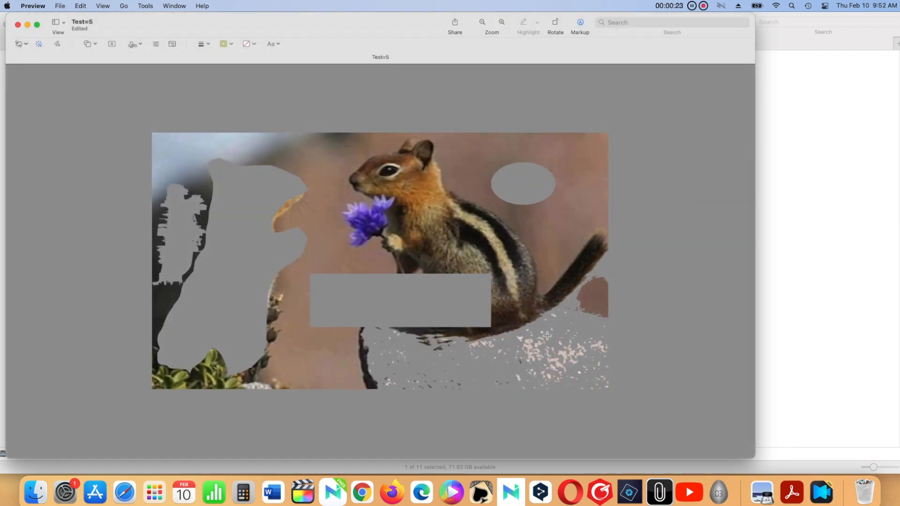
left_click(32, 6)
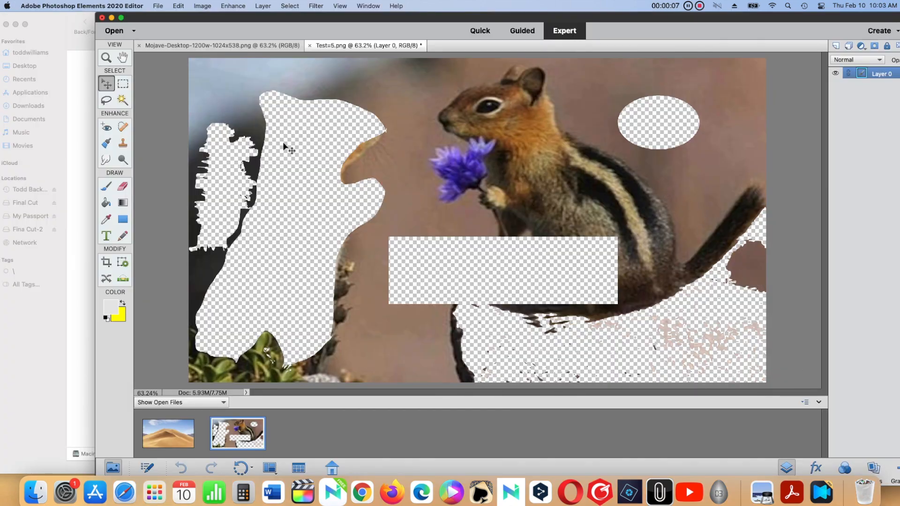
Select and copy the entire Test=5.png image in Adobe Photoshop Elements.
left_click(290, 6)
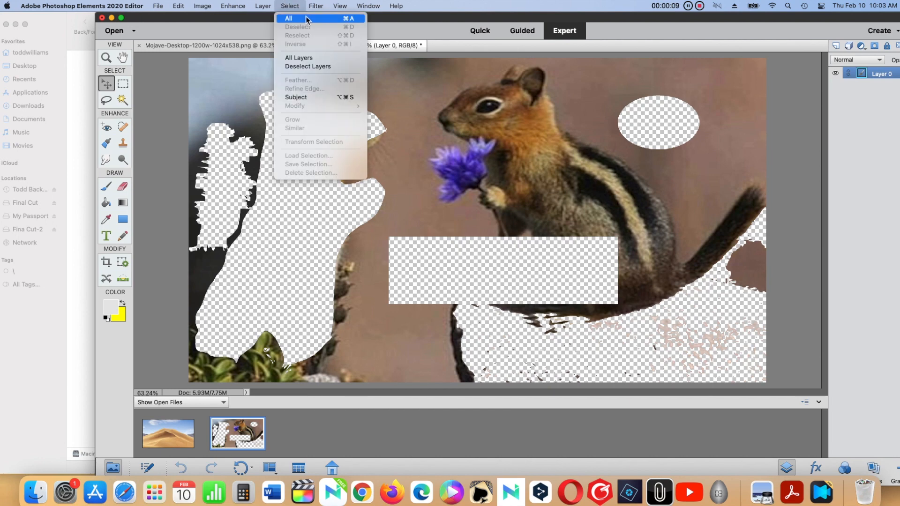
left_click(308, 18)
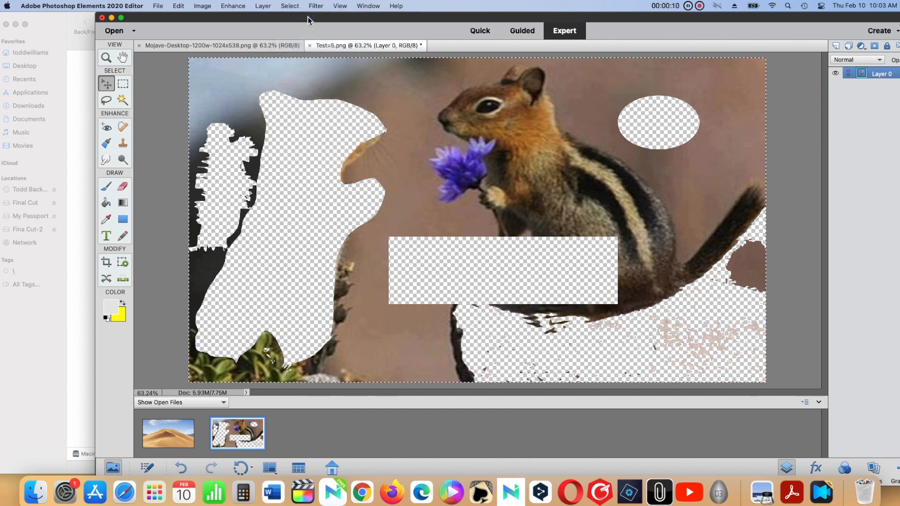
left_click(178, 5)
left_click(202, 58)
Paste the copied chipmunk cut-out onto the Mojave desert image.
left_click(242, 47)
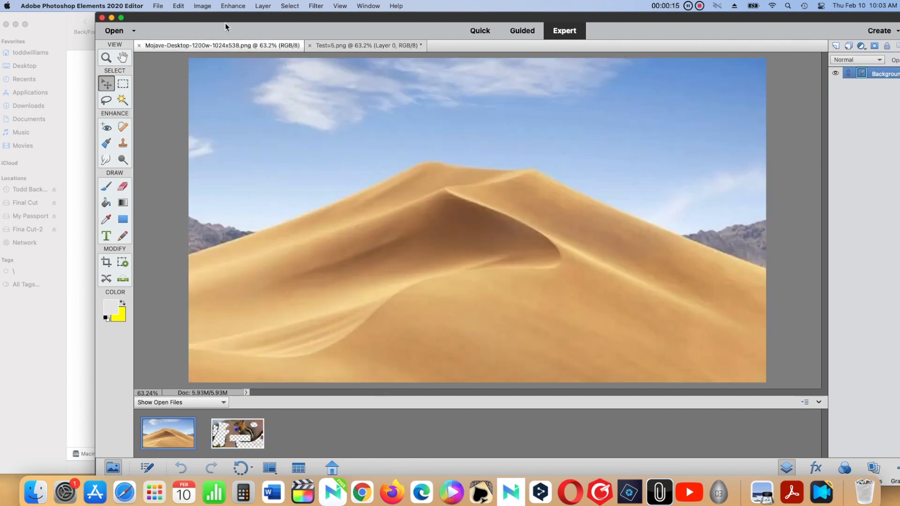
left_click(205, 6)
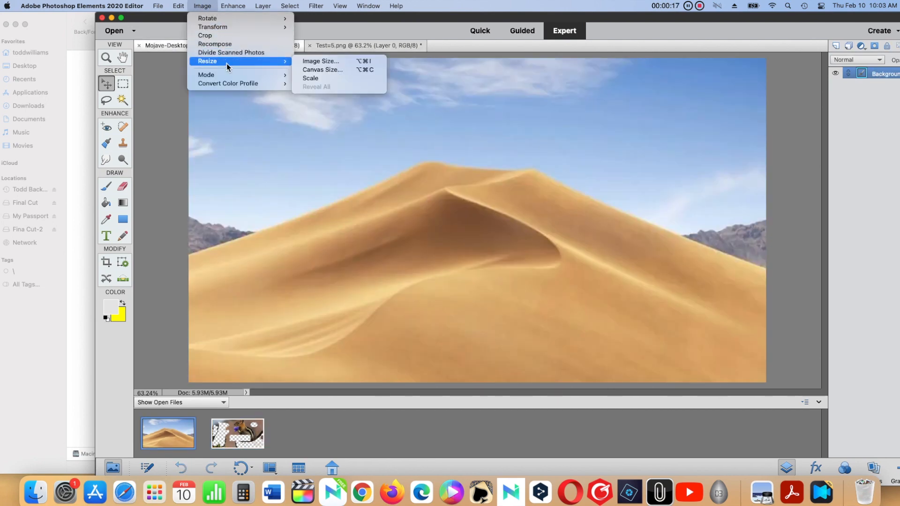
mouse_move(182, 7)
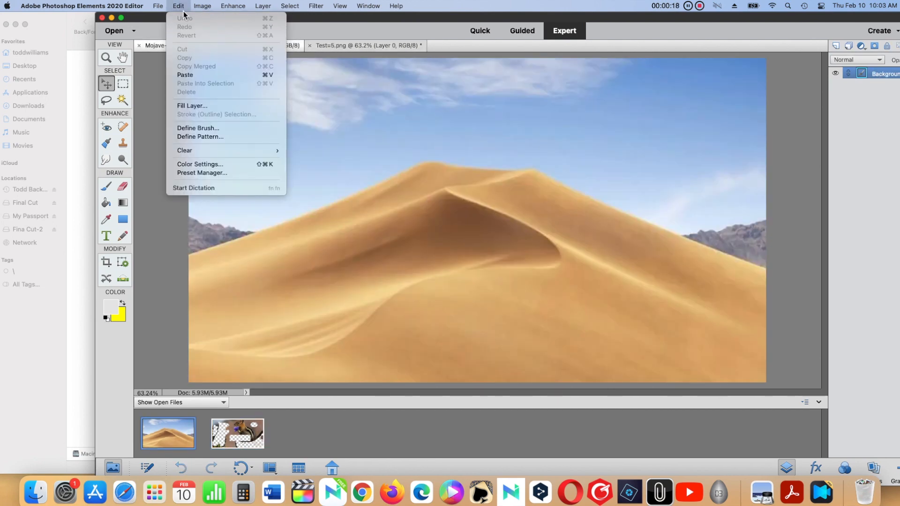
left_click(201, 75)
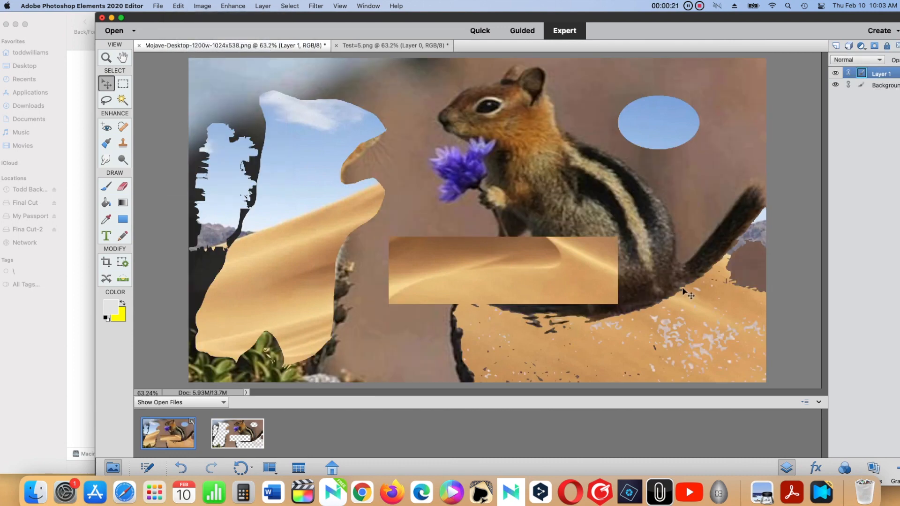
mouse_move(418, 161)
left_mouse_down()
mouse_move(431, 193)
mouse_move(500, 207)
mouse_move(503, 175)
mouse_move(524, 177)
mouse_move(412, 157)
mouse_move(308, 159)
mouse_move(329, 157)
mouse_move(402, 76)
mouse_move(398, 57)
mouse_move(407, 133)
mouse_move(442, 177)
mouse_move(429, 179)
mouse_move(426, 169)
left_mouse_up()
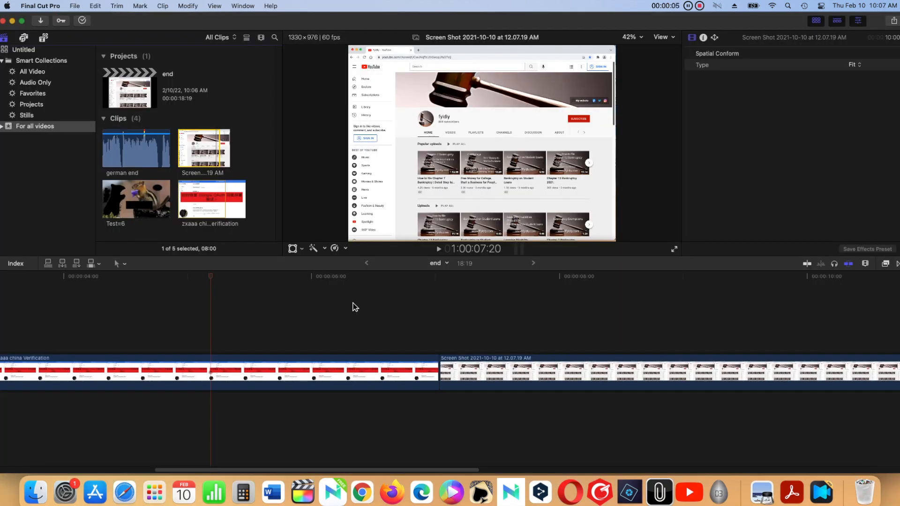
Switch to Final Cut Pro and place the Test=6 clip above the main clips in the timeline at about 5:23.
left_click(168, 207)
left_click(164, 203)
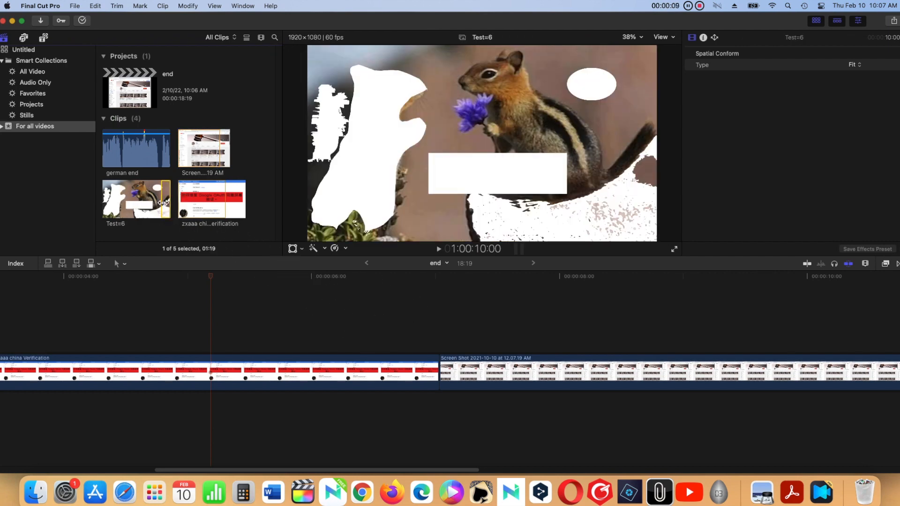
left_click_drag(115, 196, 281, 327)
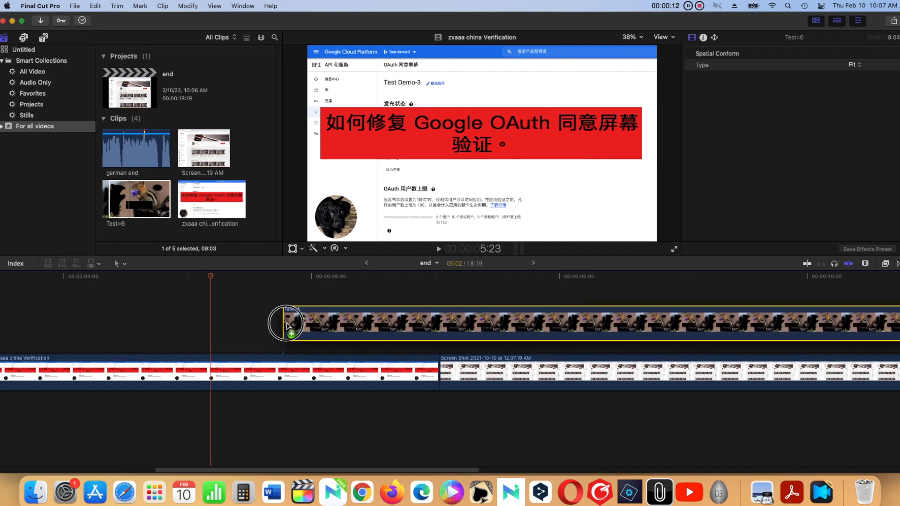
Move the playhead along the Test=6 overlay to examine both underlying clips through its cut-out areas.
left_click(292, 280)
left_click_drag(295, 280, 487, 305)
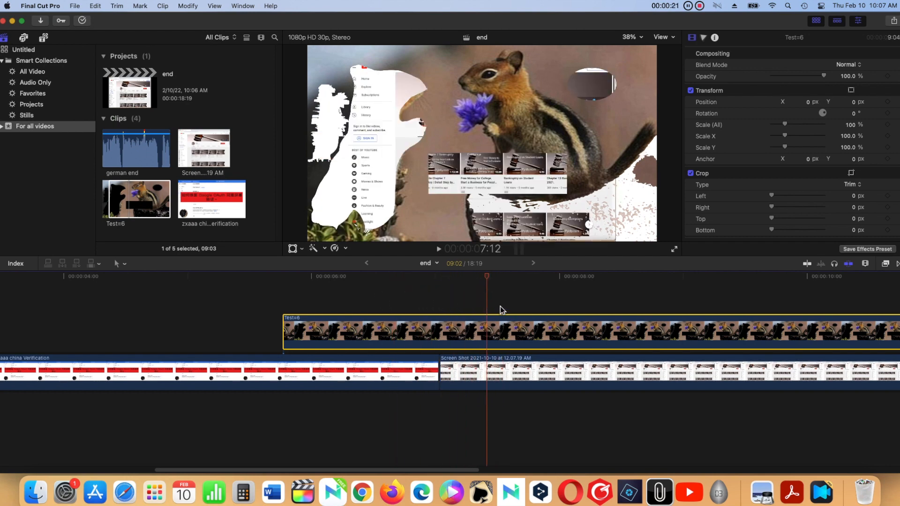
left_click(351, 283)
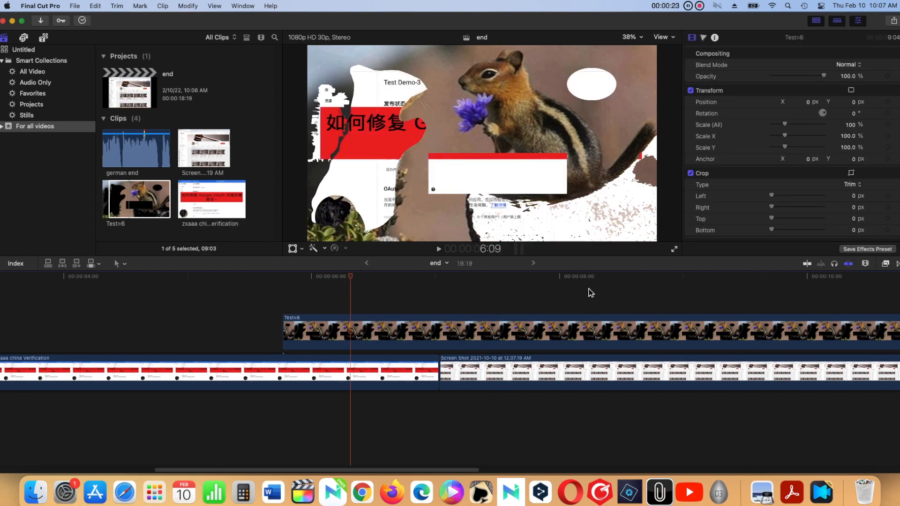